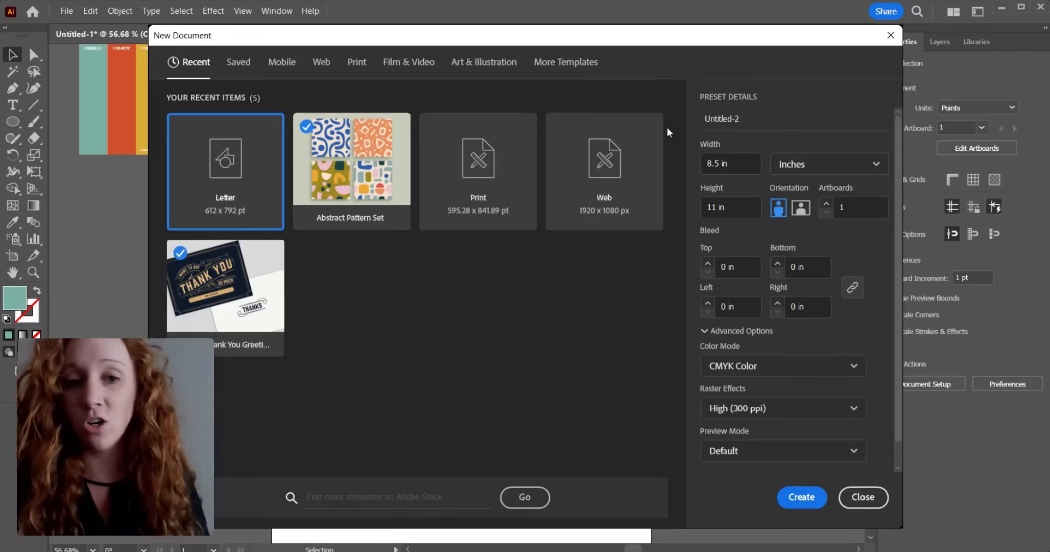
Create a new CMYK document 5 in wide and 5 in high.
click(739, 158)
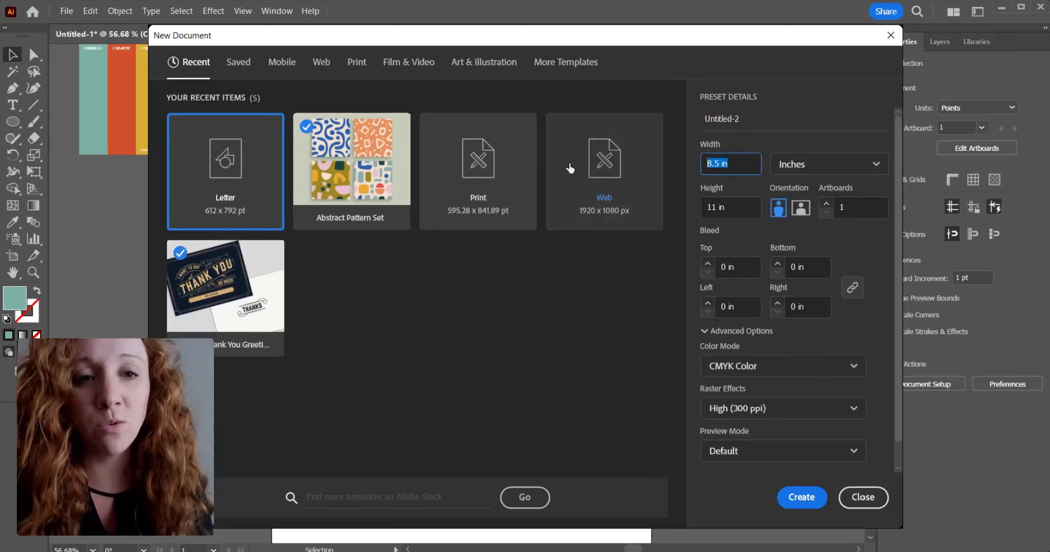
text(5)
click(743, 200)
text(5)
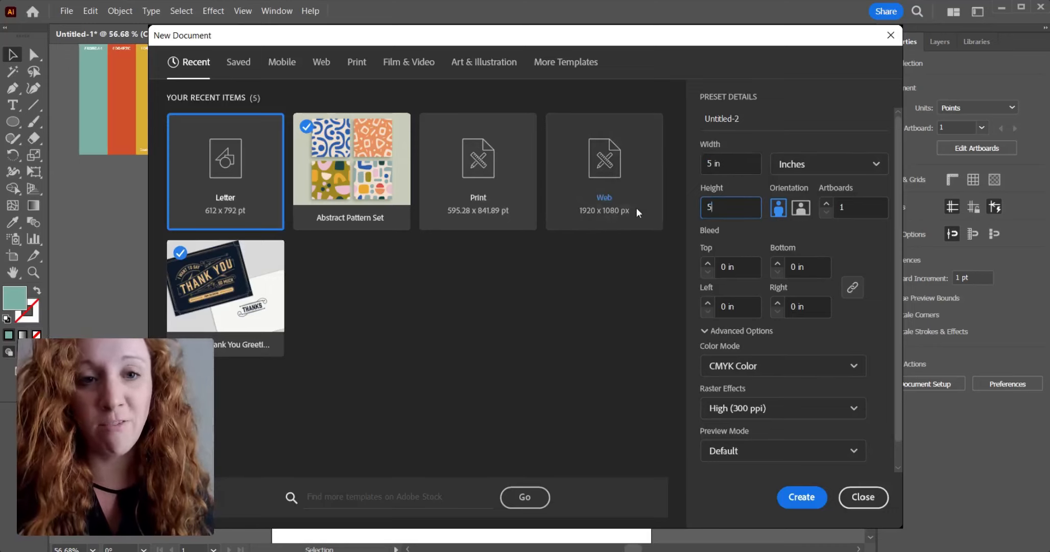
click(815, 494)
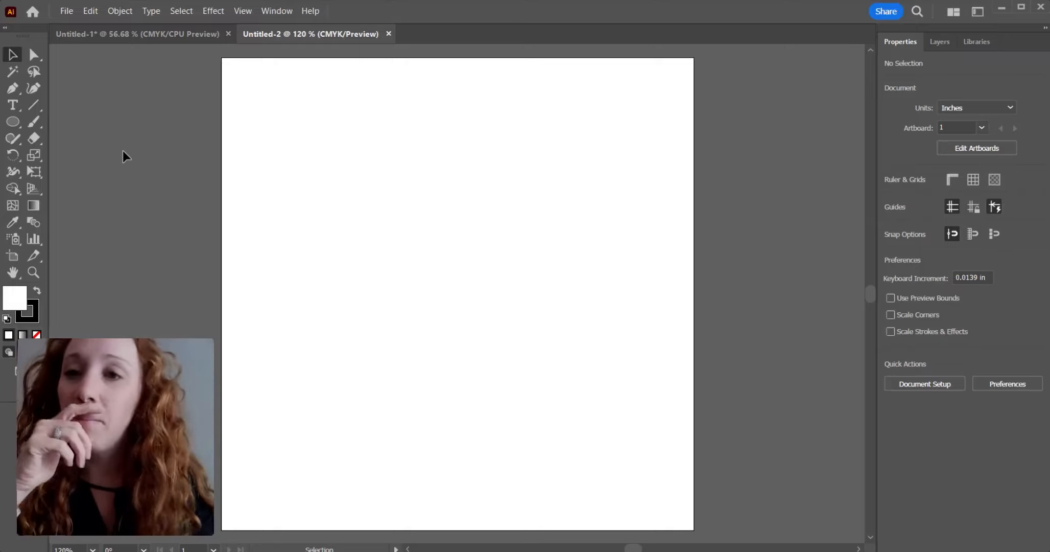
Add point text on the artboard reading MENTAL, HEALTH and MATTERS in capitals, one word per line.
key(t)
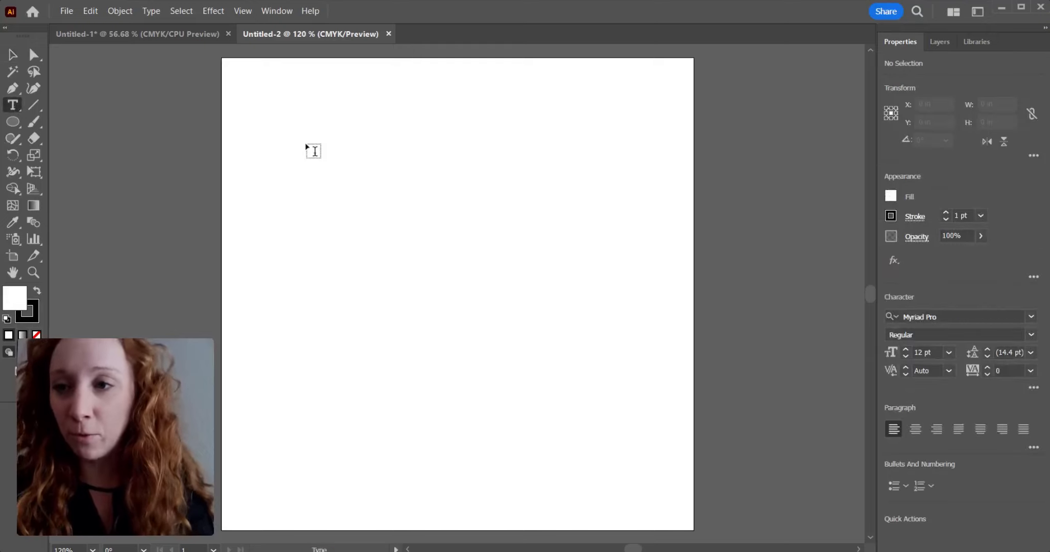
drag(356, 218, 356, 219)
text(Menta)
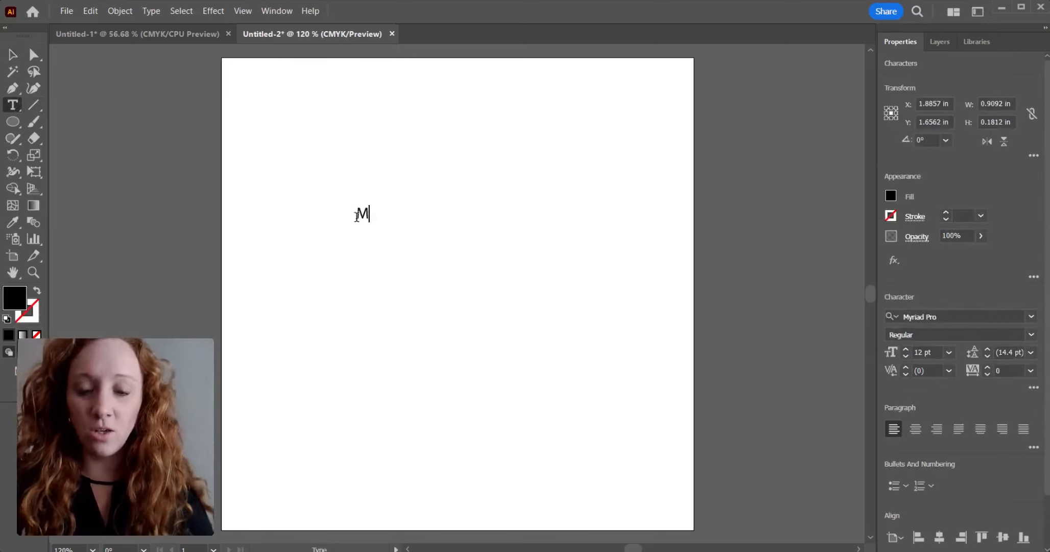
key(BackSpace)
key(BackSpace)
key(BackSpace)
key(BackSpace)
text(ENTAL)
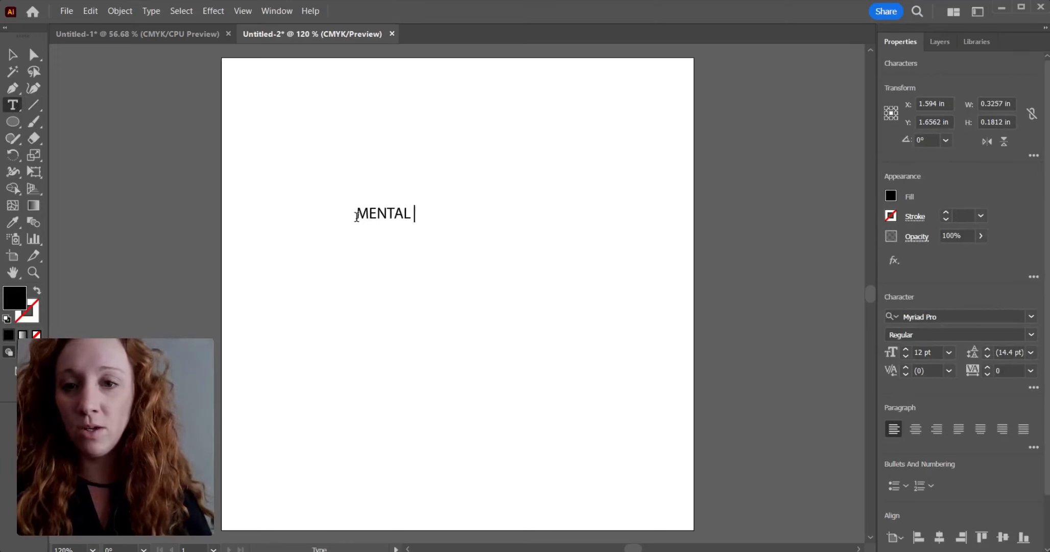
key(Return)
text(HEALTH)
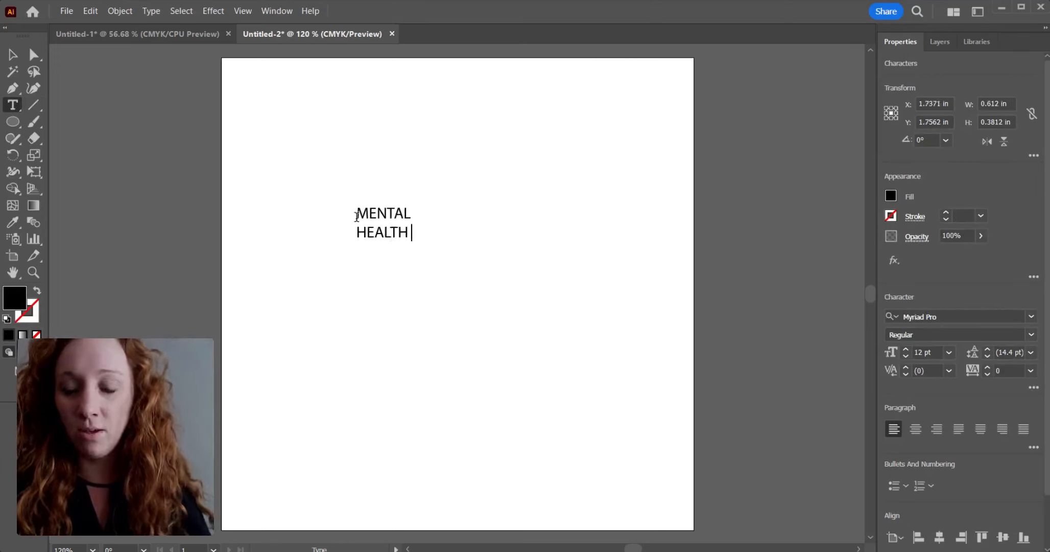
key(Return)
text(MAT)
key(BackSpace)
text(TERS)
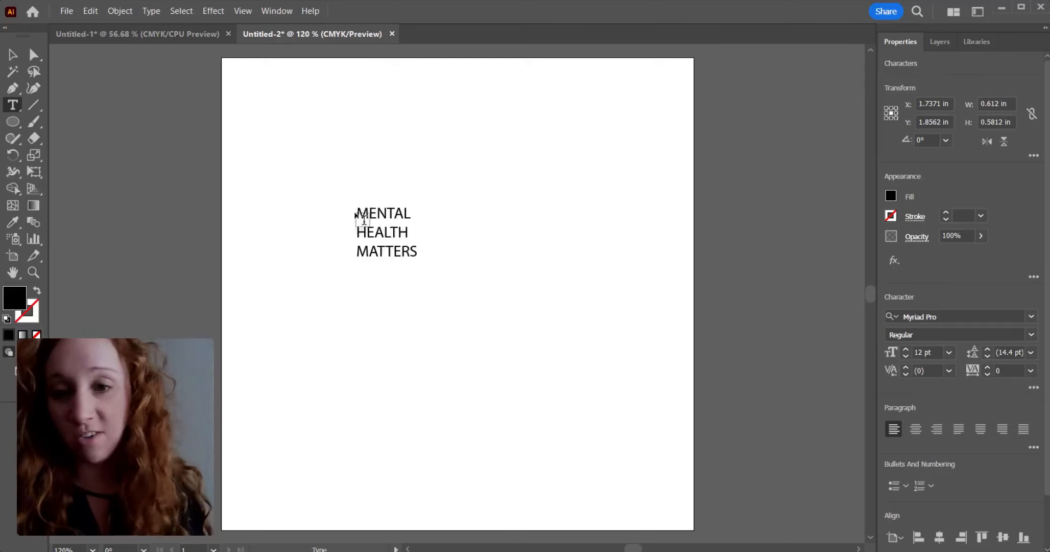
Change the font of all three text lines to Bello Caps Pro.
drag(360, 211, 440, 249)
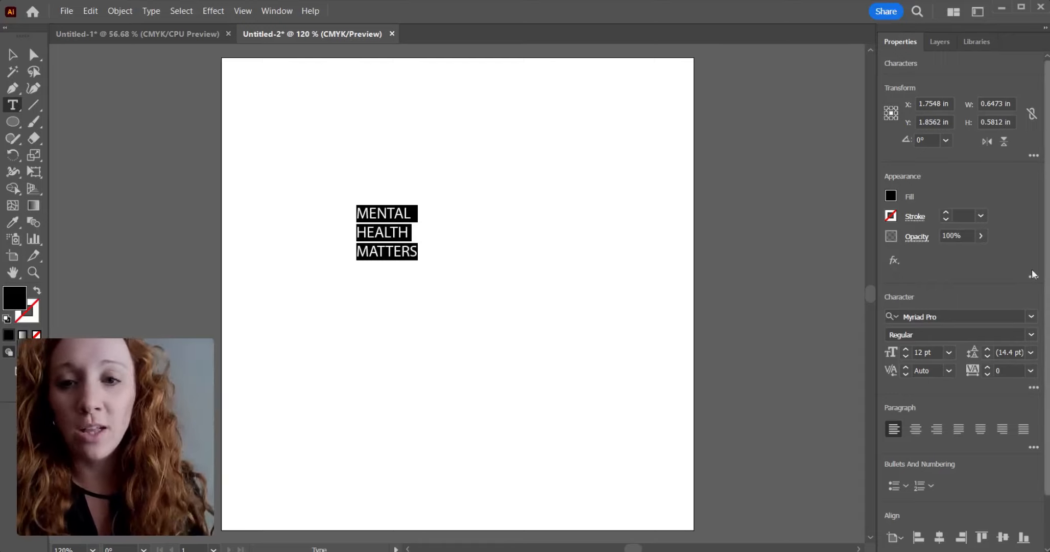
click(1031, 318)
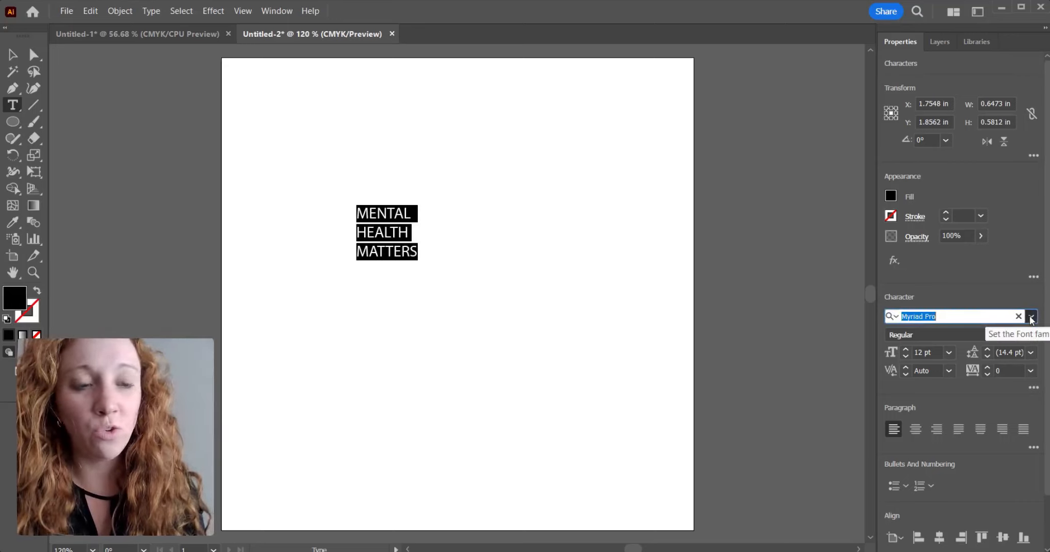
text(bel)
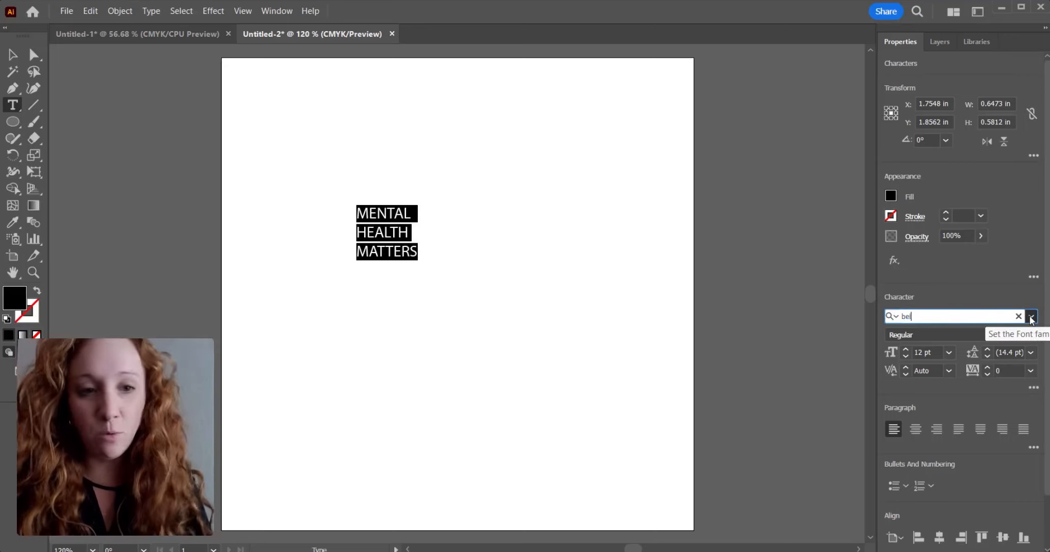
key(Return)
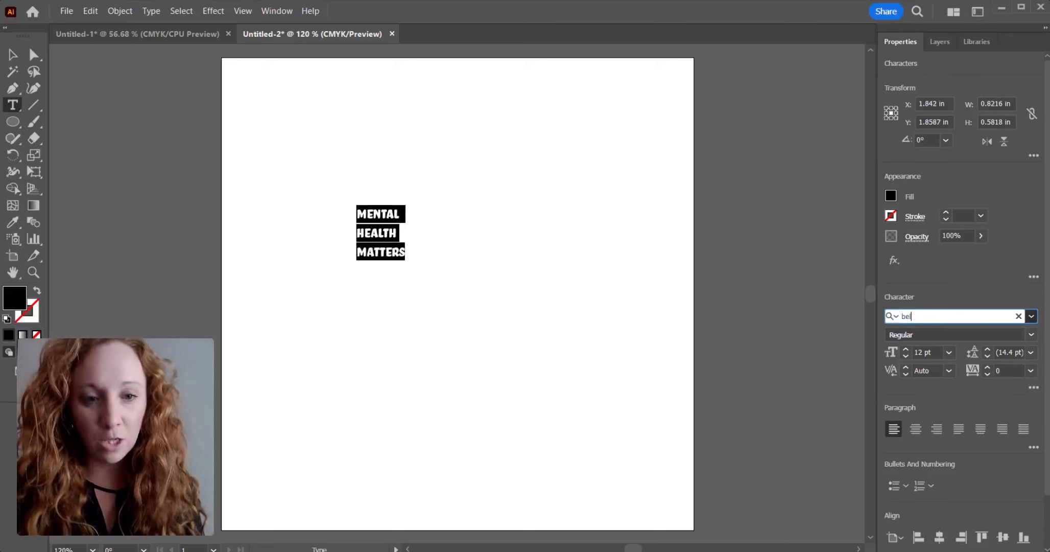
click(920, 451)
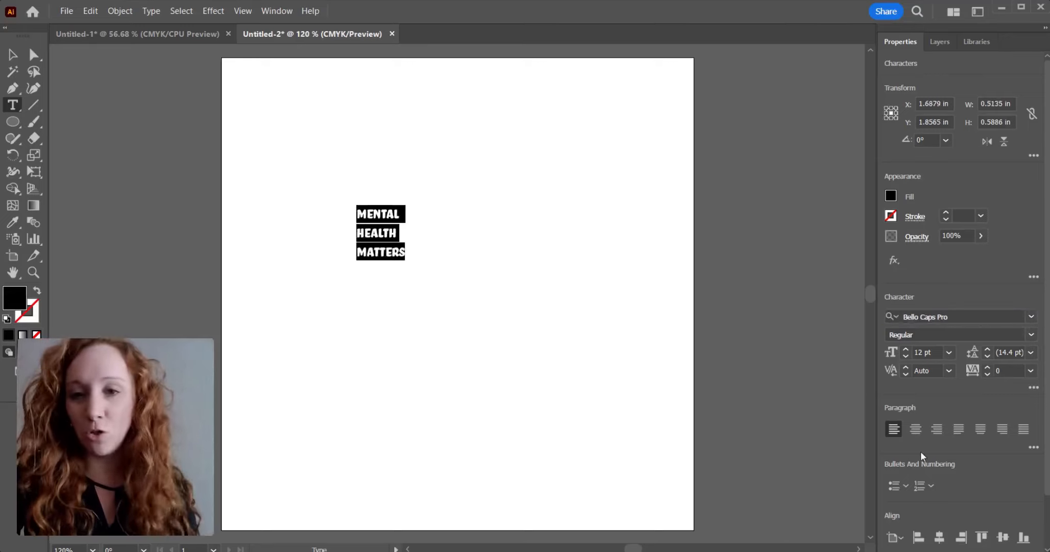
Scale the text block up to about 33.5 pt and move it to the upper middle of the artboard.
key(Escape)
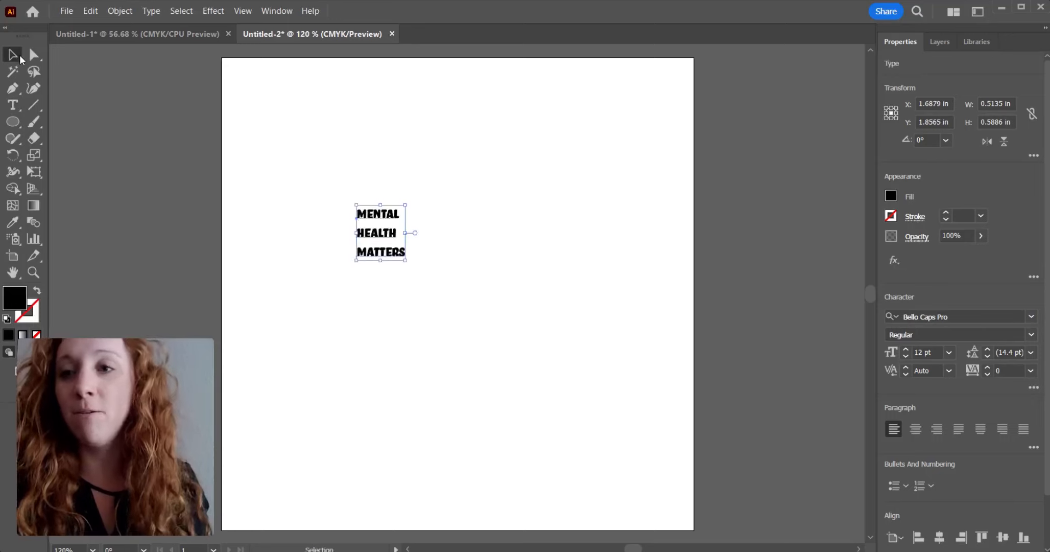
drag(404, 262, 552, 362)
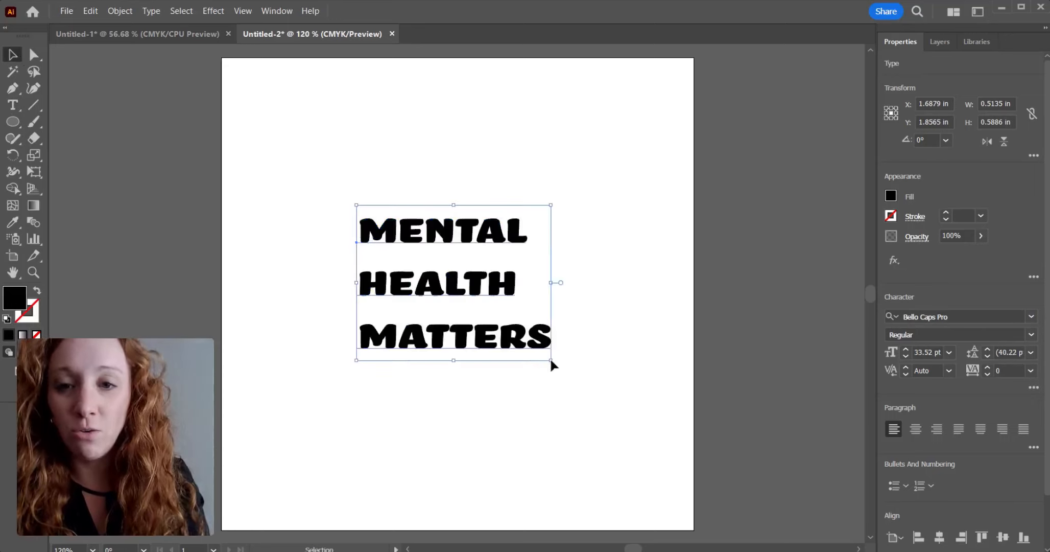
drag(412, 349, 387, 272)
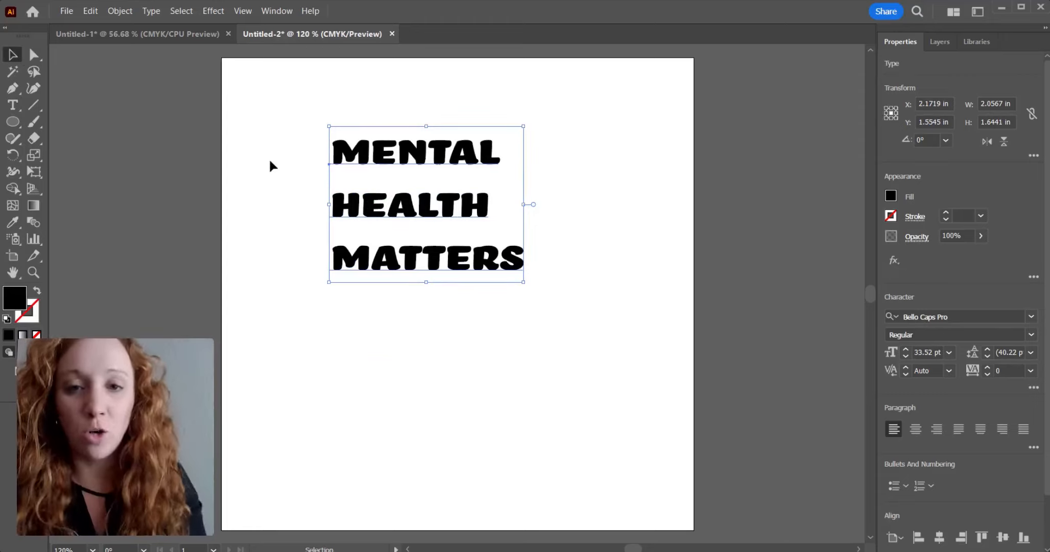
Tighten the leading of all three text lines to 23 pt.
click(13, 105)
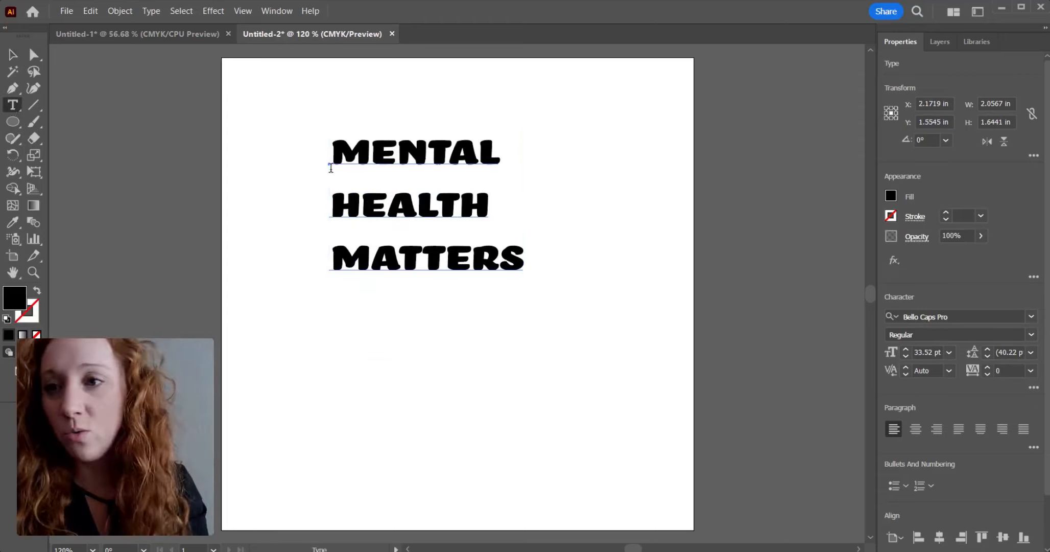
mouse_move(333, 156)
mouse_down()
mouse_move(538, 214)
mouse_move(658, 289)
mouse_up()
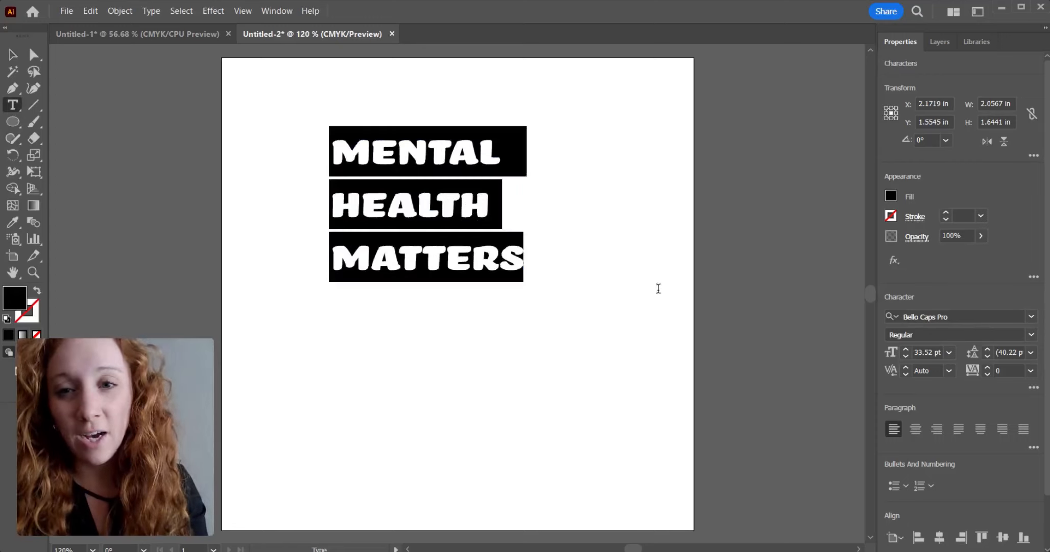
click(988, 357)
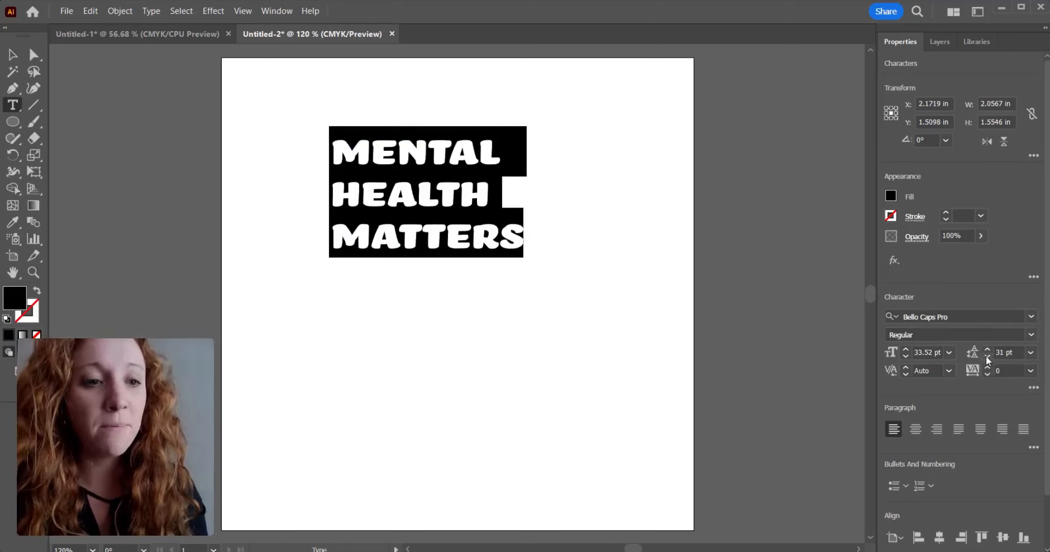
click(987, 356)
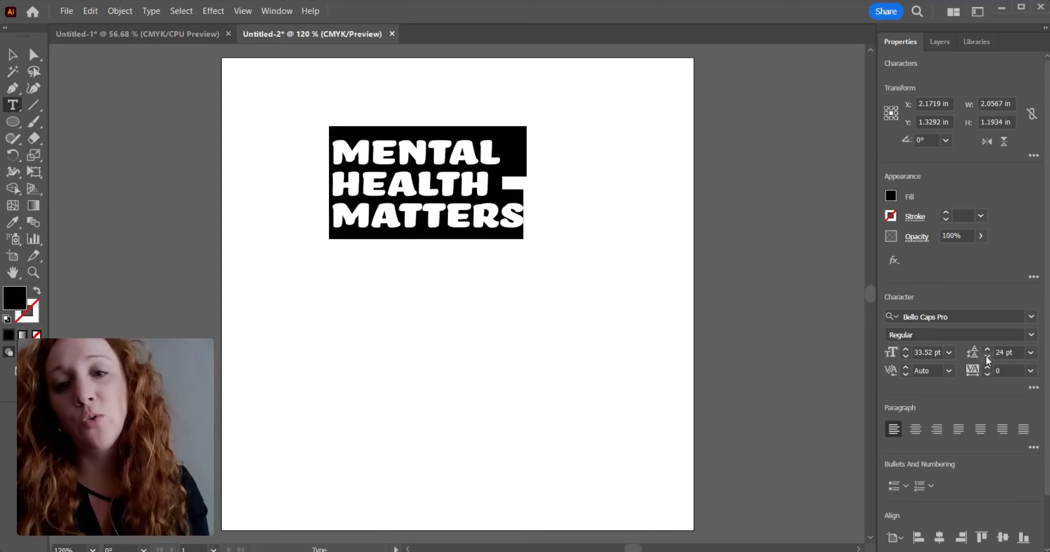
click(987, 357)
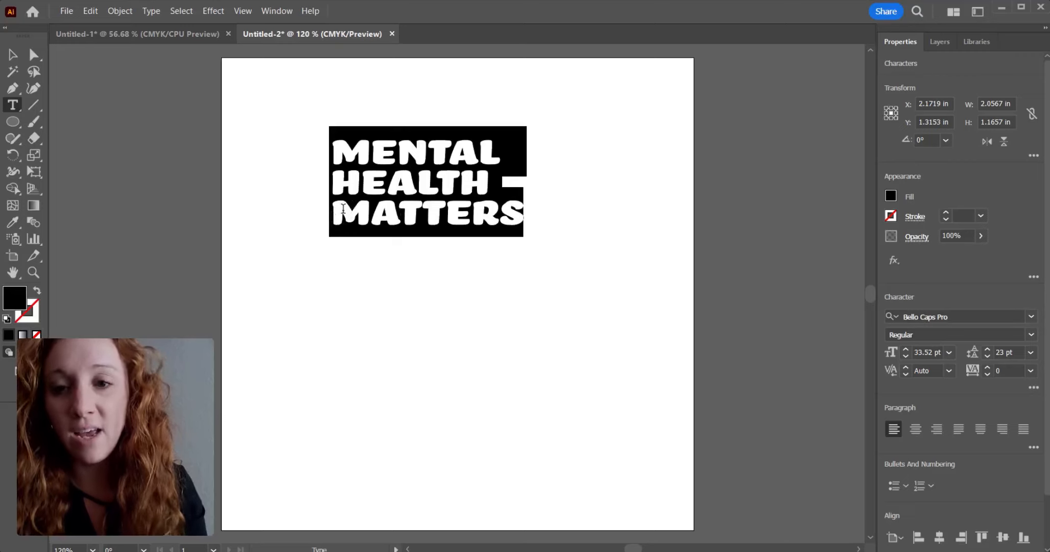
Widen the tracking of the words MENTAL and HEALTH to 73.
click(340, 150)
mouse_move(338, 147)
mouse_down()
mouse_move(434, 187)
mouse_move(549, 169)
mouse_up()
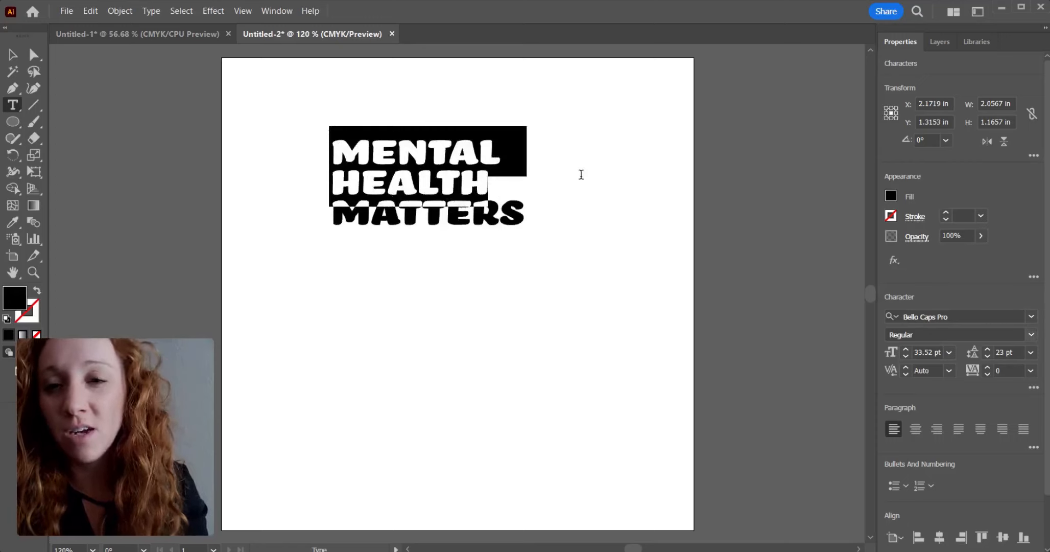
click(989, 368)
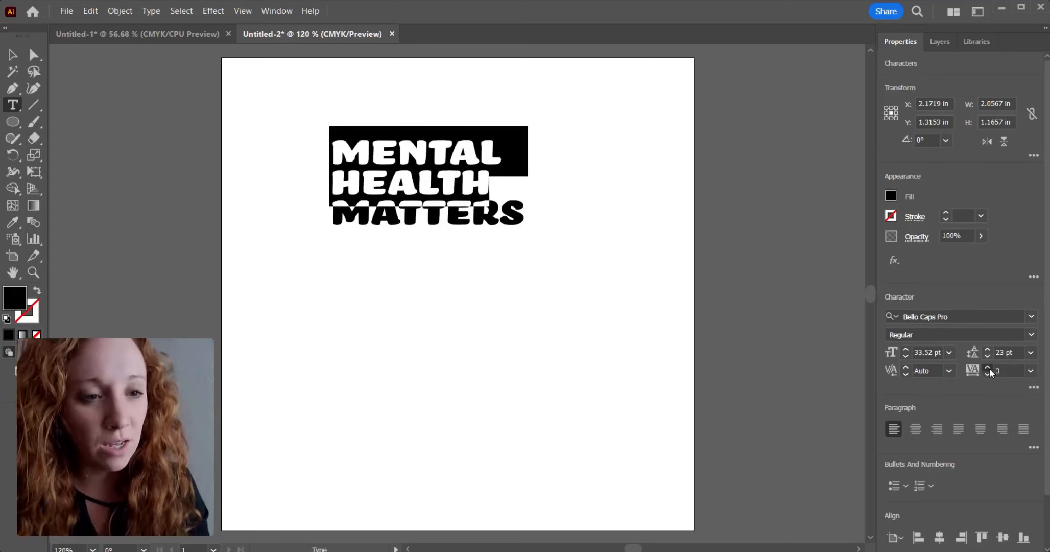
drag(990, 368, 990, 368)
Tighten the tracking of the word MATTERS to -26.
drag(331, 222, 528, 224)
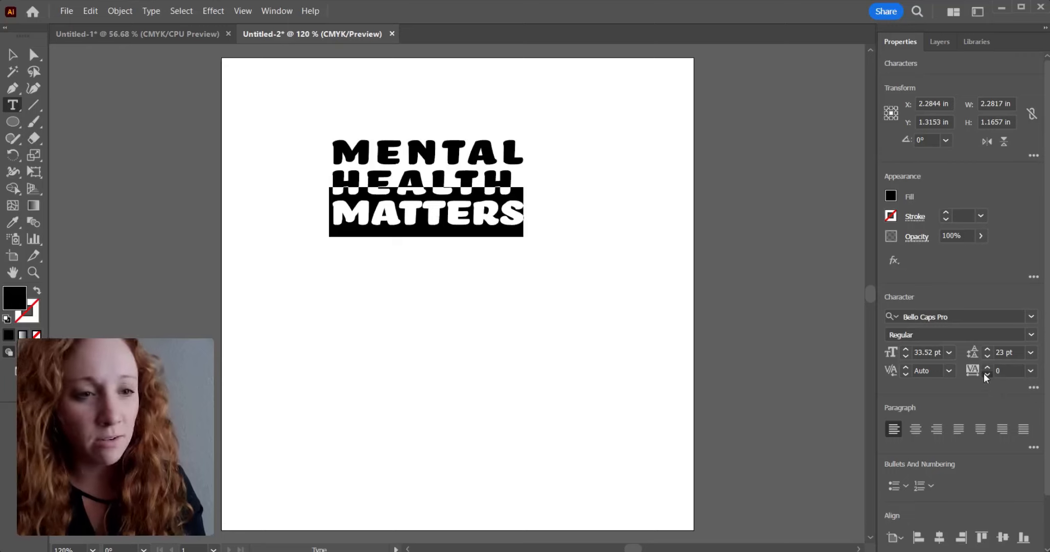
drag(984, 372, 984, 373)
click(523, 153)
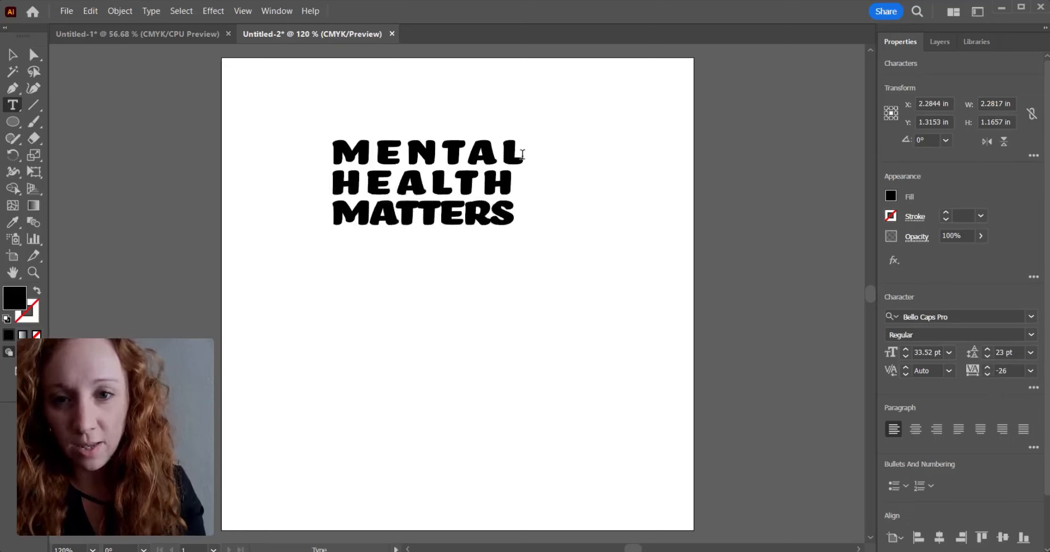
Set the tracking of the word MENTAL to 41 so its width lines up with the other words.
drag(522, 154, 319, 157)
key(Escape)
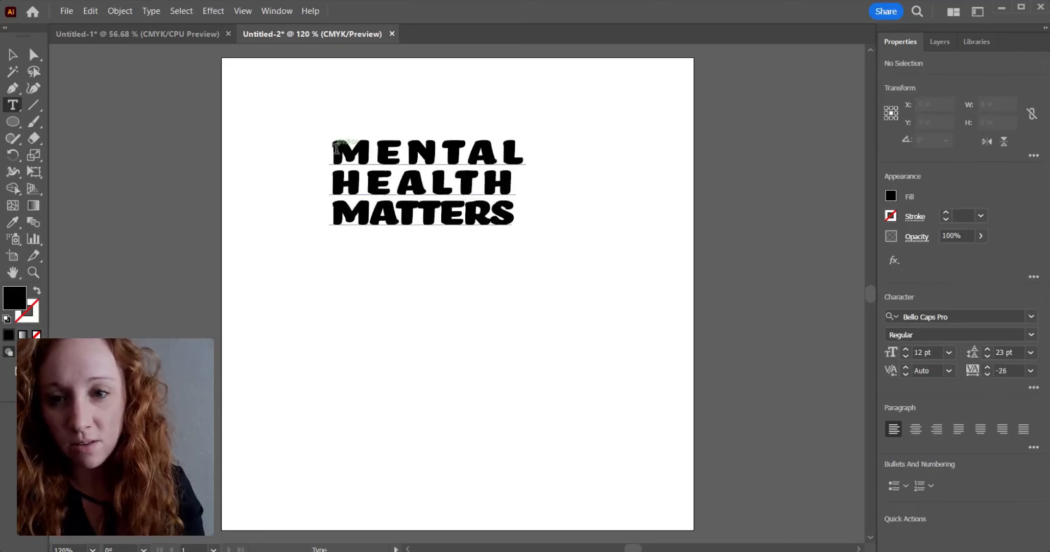
drag(330, 151, 534, 152)
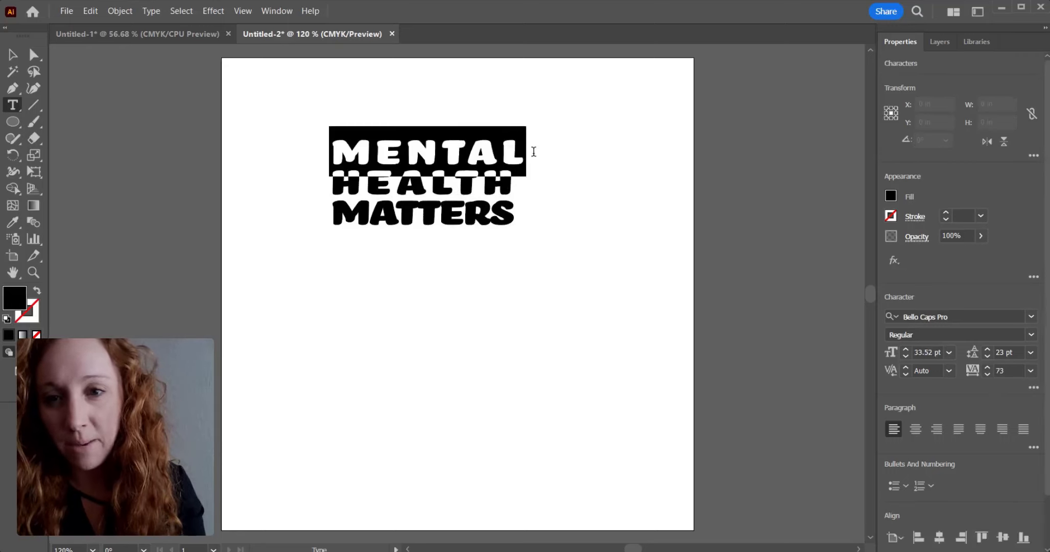
click(988, 373)
click(988, 373)
click(991, 373)
click(991, 373)
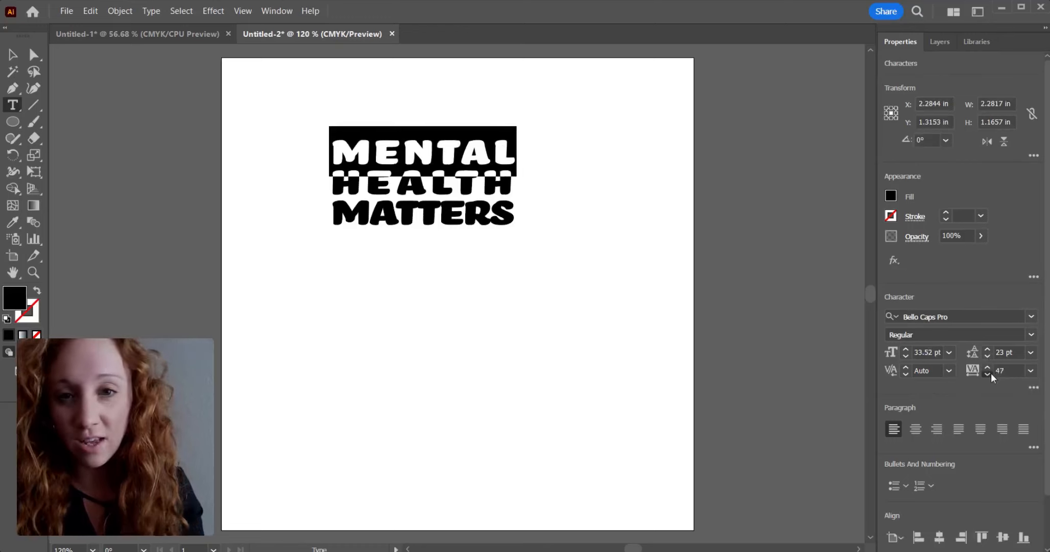
click(991, 373)
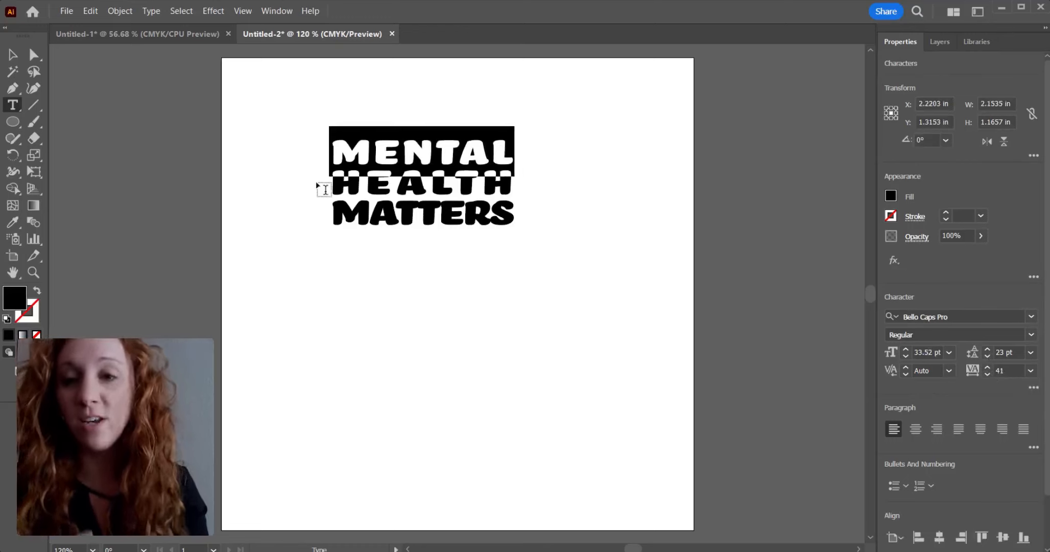
Move the text block down to the middle of the artboard.
click(11, 54)
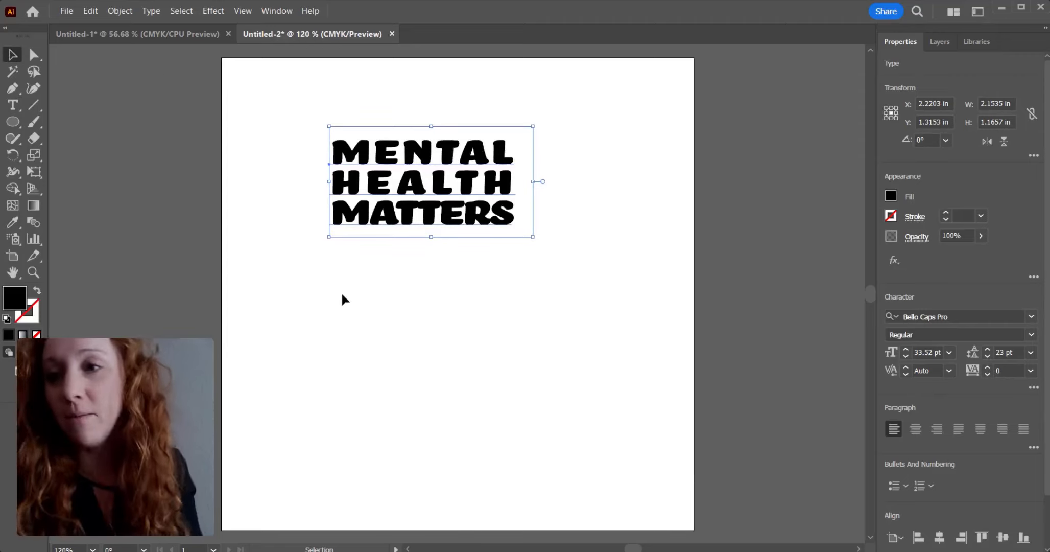
mouse_move(432, 213)
mouse_down()
mouse_move(457, 221)
mouse_move(354, 243)
mouse_move(453, 292)
mouse_up()
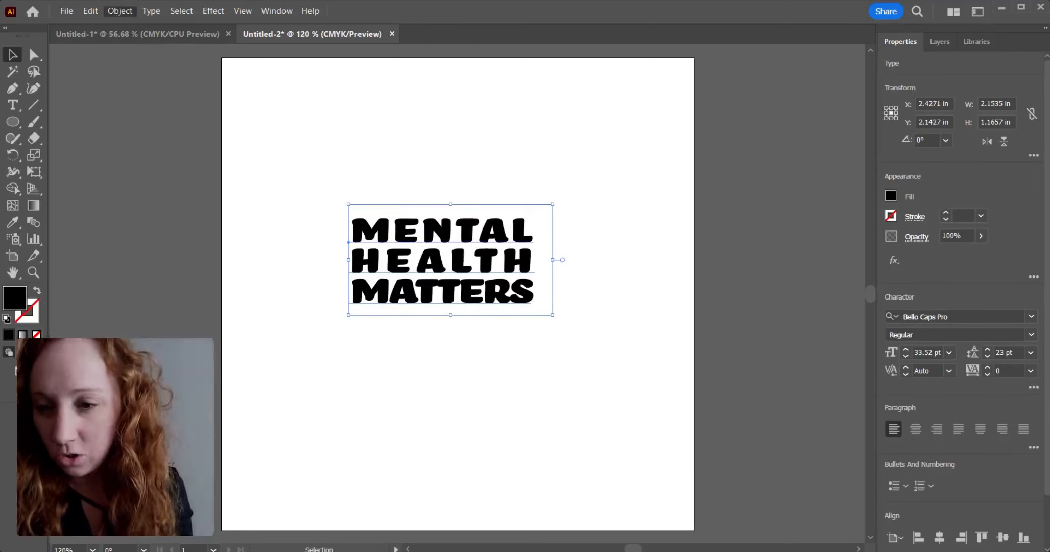
Start an envelope warp on the text block and preview the Arc and Flag styles.
click(120, 11)
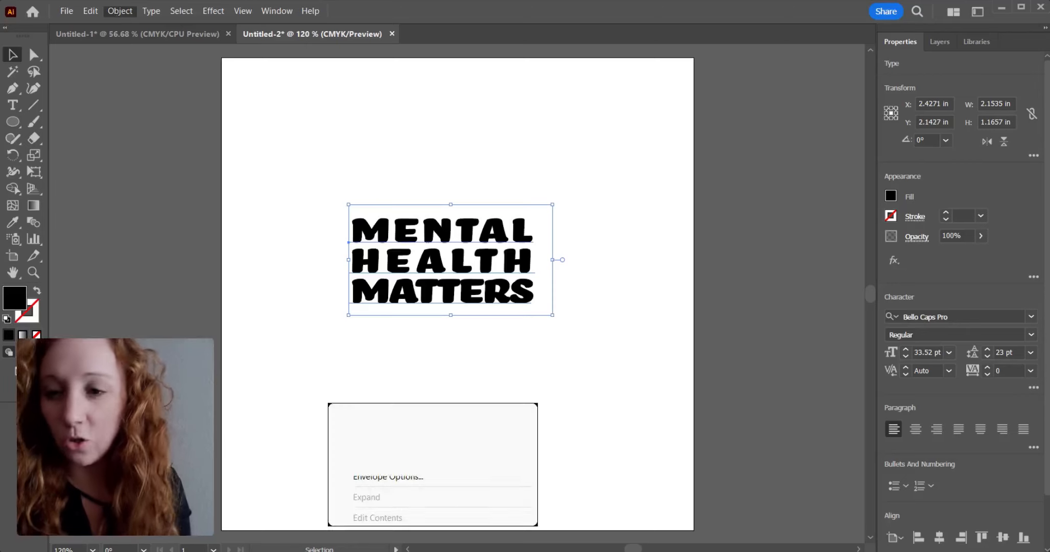
click(377, 412)
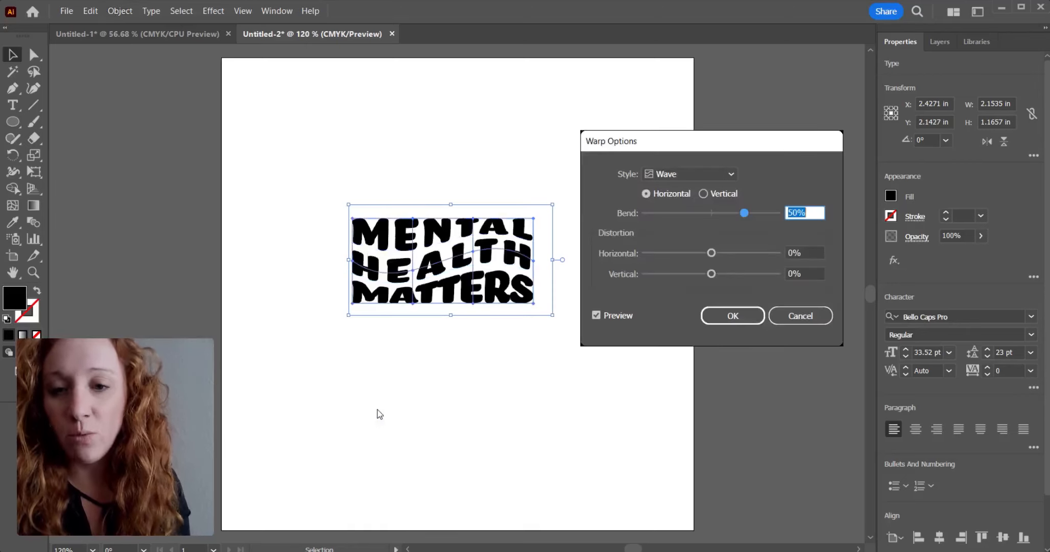
click(674, 175)
click(674, 190)
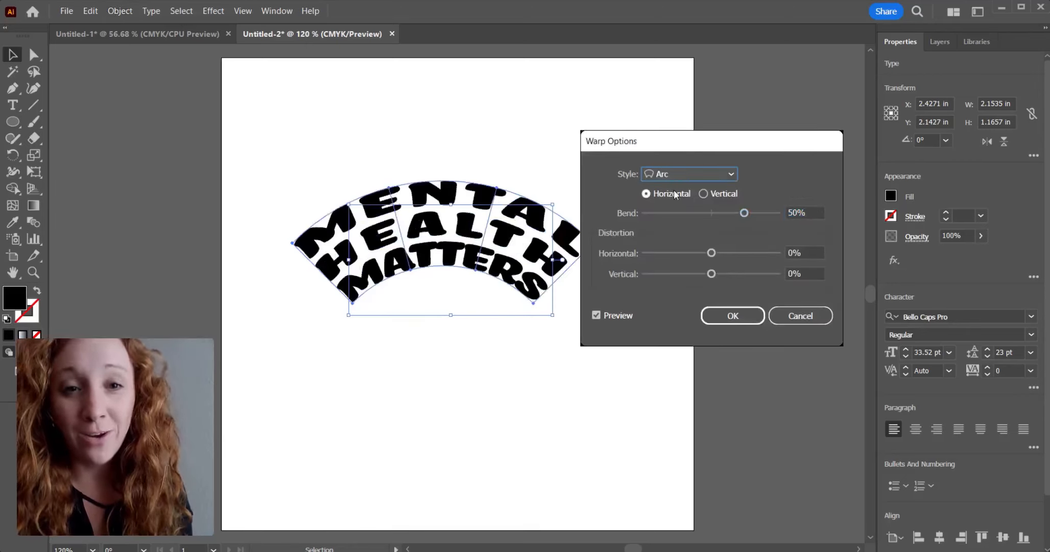
click(712, 174)
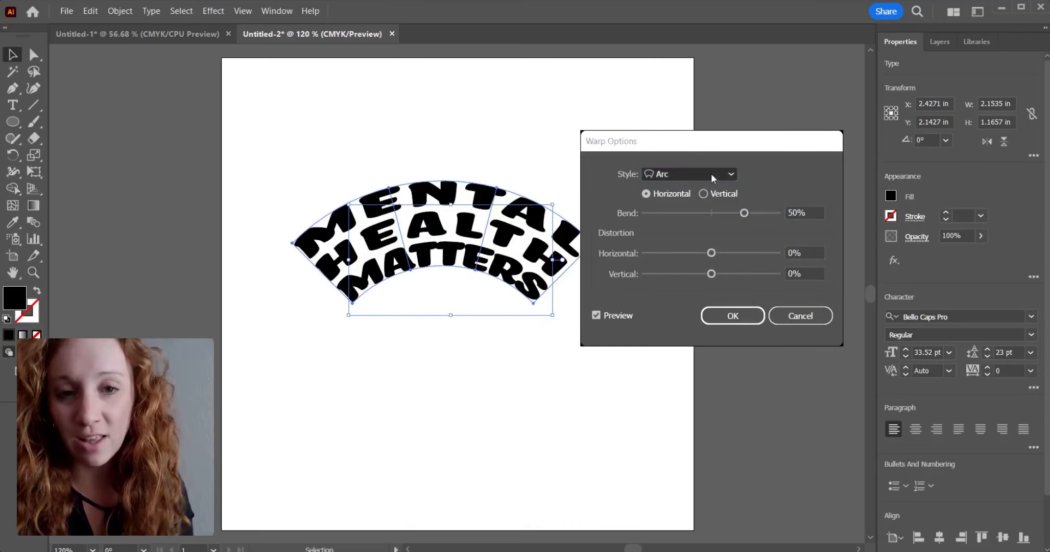
click(687, 303)
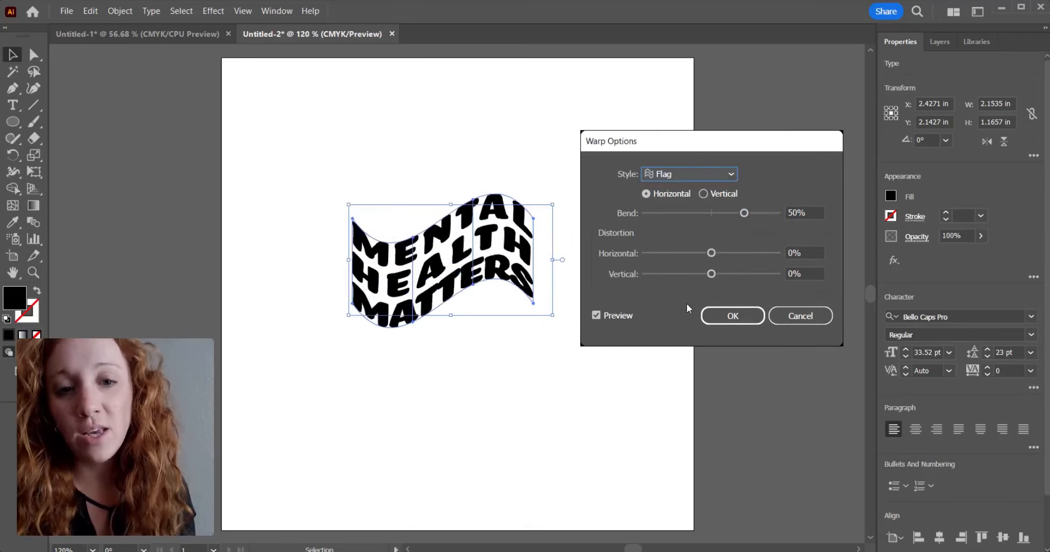
Apply the envelope warp with the Wave style, horizontal direction and a 57% bend.
click(653, 174)
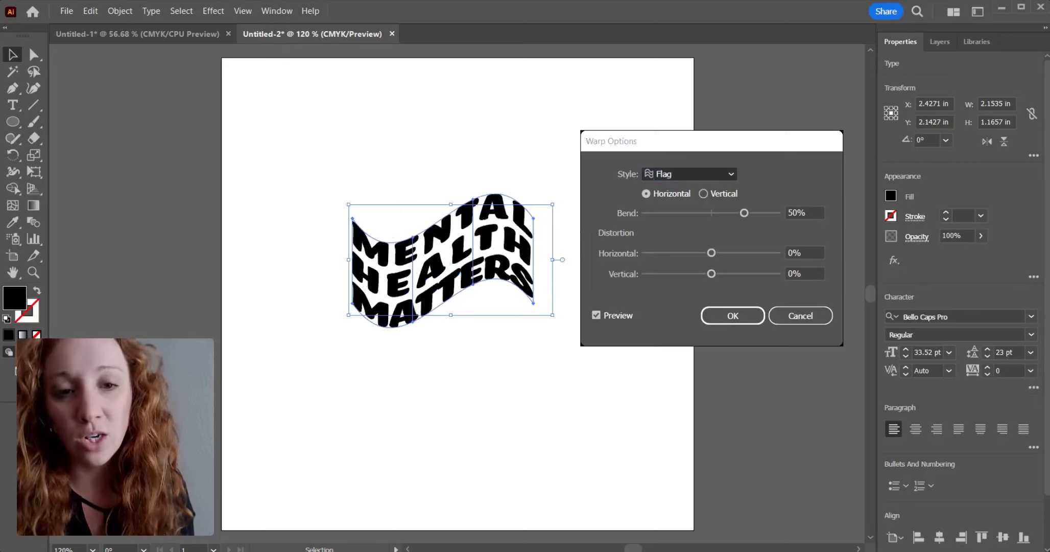
click(657, 314)
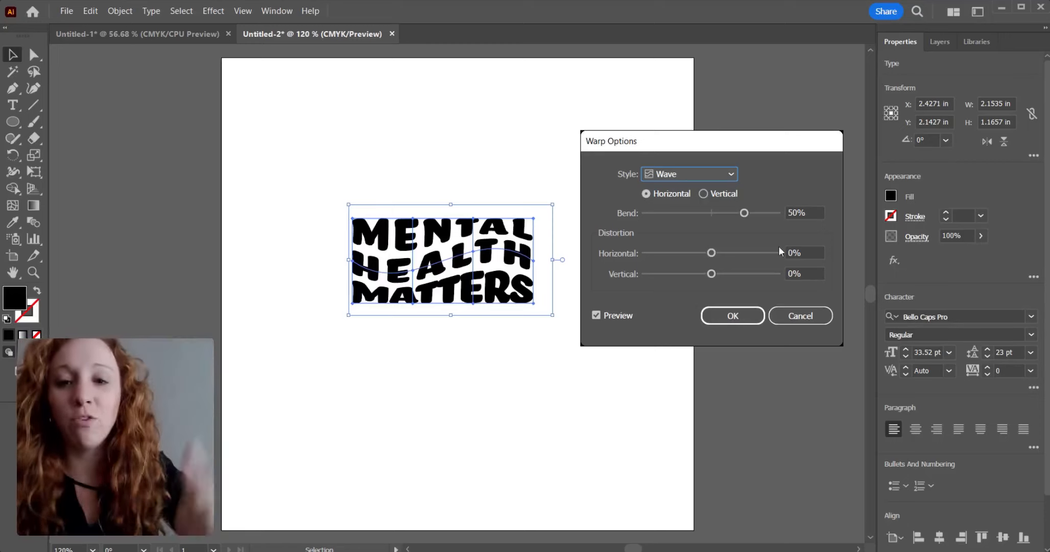
mouse_move(748, 212)
mouse_down()
mouse_move(775, 220)
mouse_move(651, 219)
mouse_move(747, 221)
mouse_up()
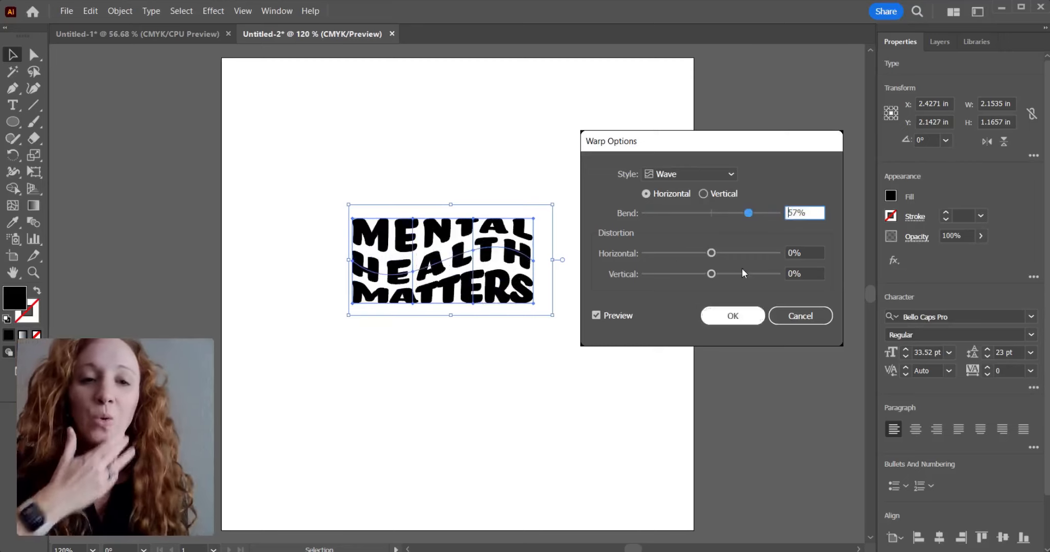
click(725, 321)
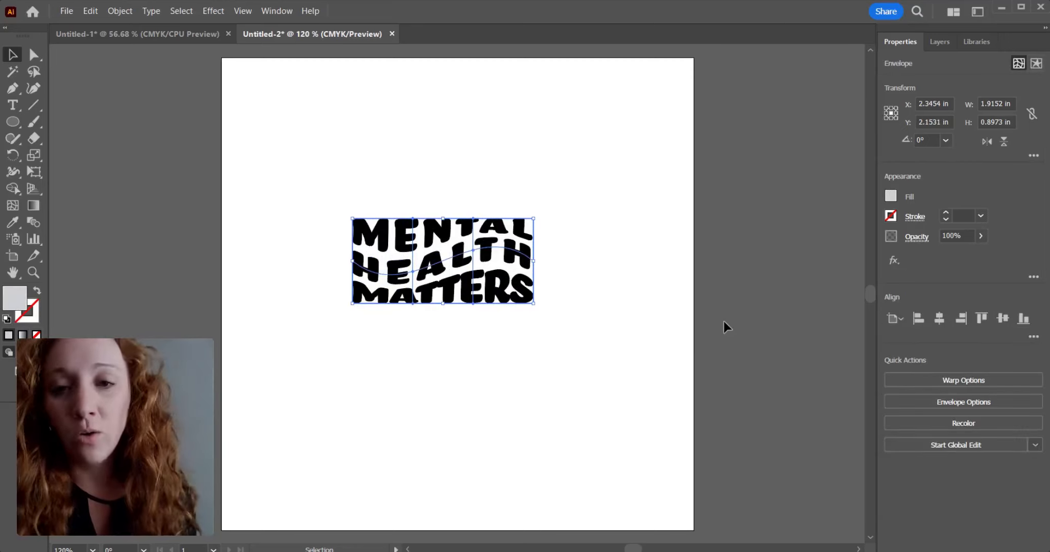
Enlarge the warped lettering to about 3.06 x 1.71 in and move it back to the horizontal middle of the artboard.
drag(534, 303, 642, 379)
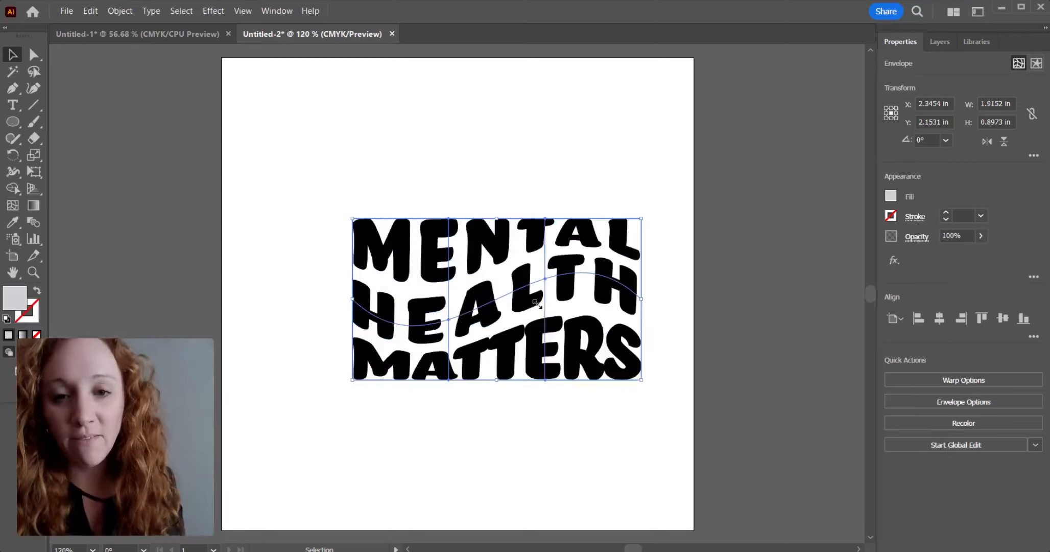
drag(517, 350, 433, 265)
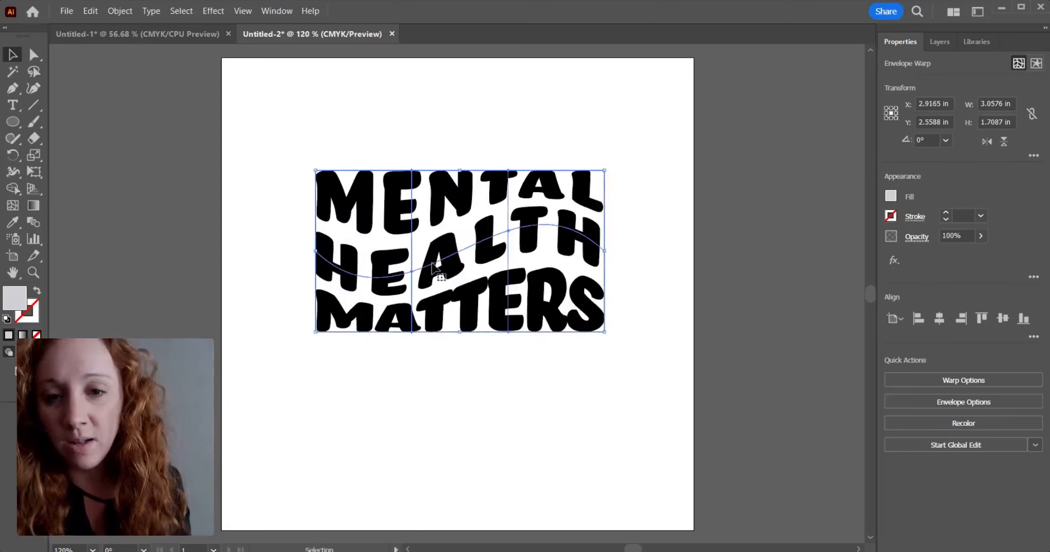
Examine the warped lettering in outline view, then restore the GPU preview.
click(243, 10)
click(294, 23)
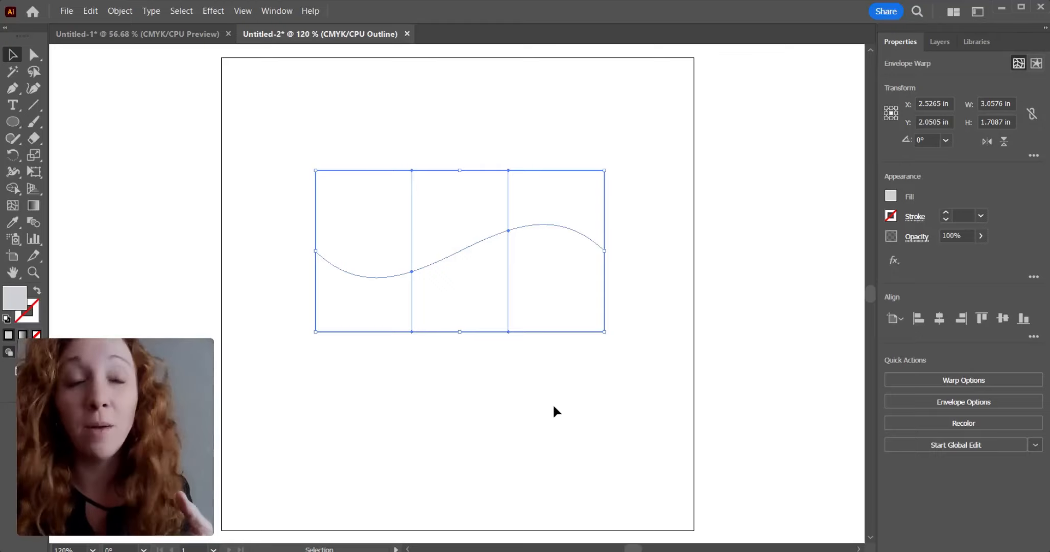
click(243, 11)
click(275, 29)
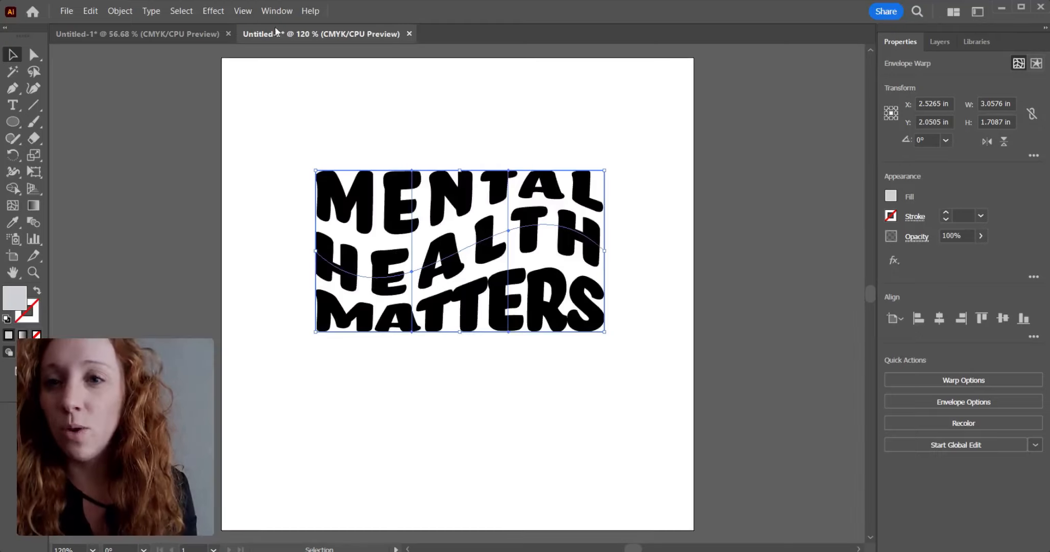
click(242, 11)
click(274, 42)
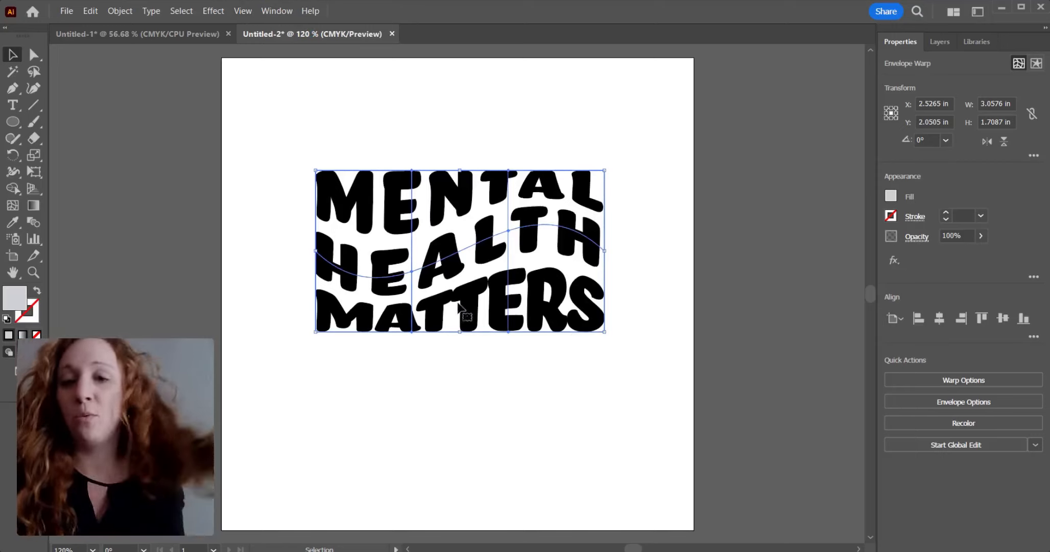
Nudge the warped lettering slightly down and try to set its fill to blue #317793.
mouse_move(358, 265)
mouse_down()
mouse_move(337, 215)
mouse_move(358, 276)
mouse_up()
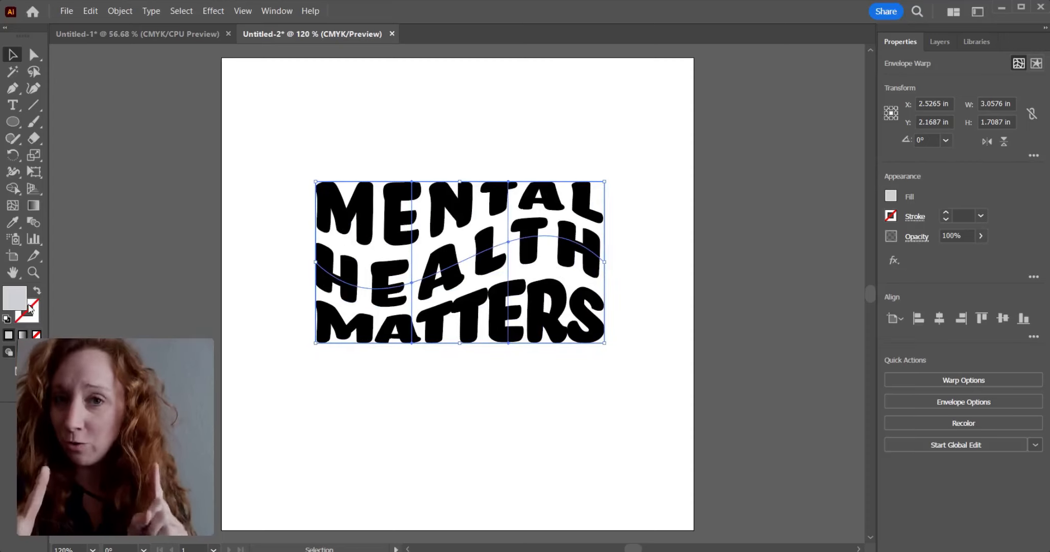
double_click(11, 300)
click(462, 270)
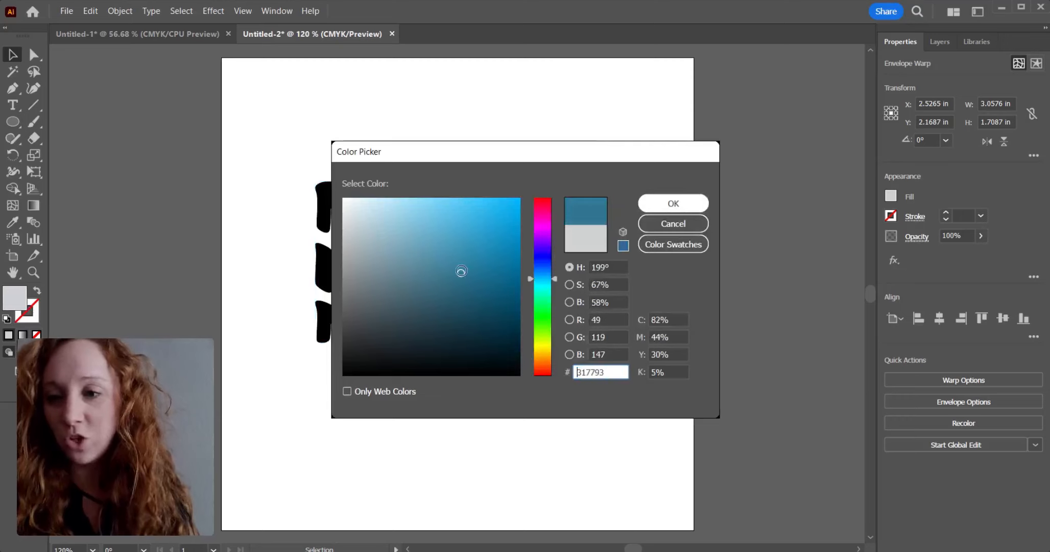
click(683, 203)
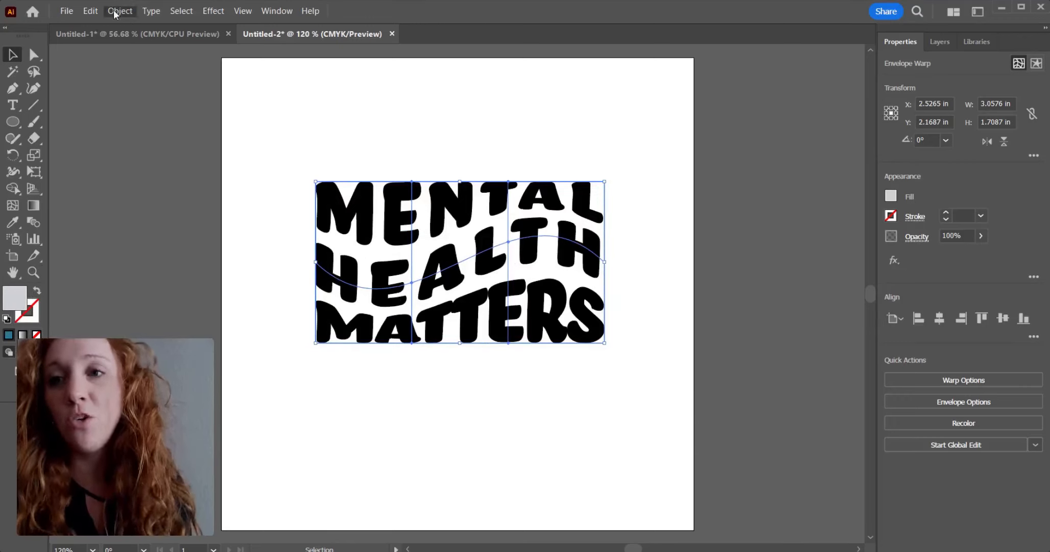
Expand the envelope-warped lettering with both Object and Fill included.
click(206, 164)
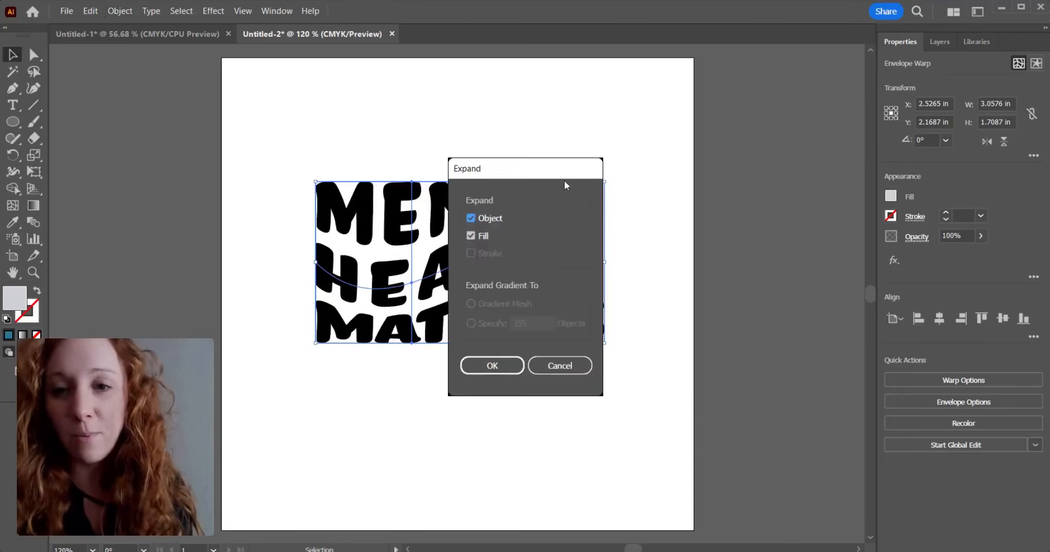
click(493, 365)
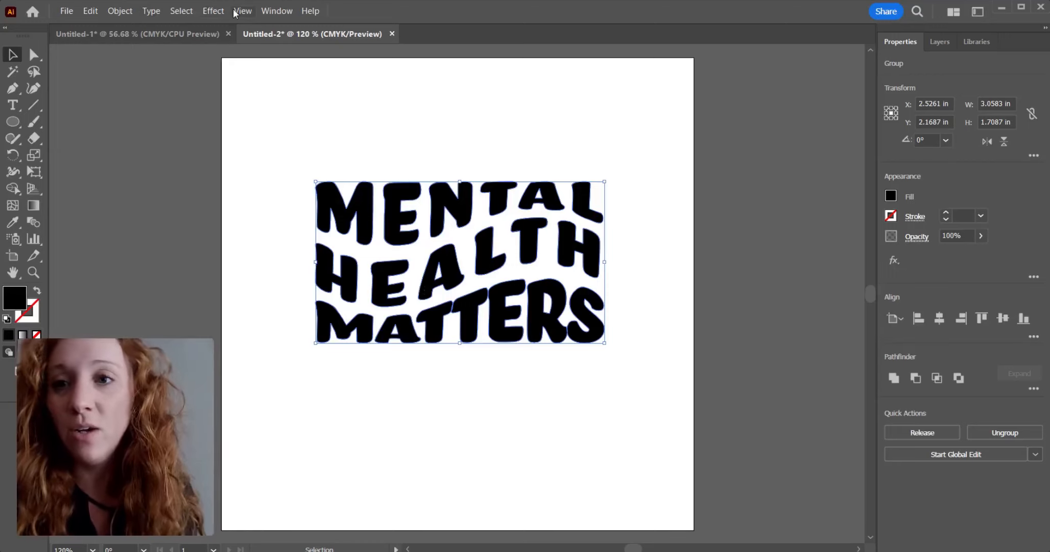
Inspect the paths of the expanded letters in outline view and return to the GPU preview.
key(ctrl+e)
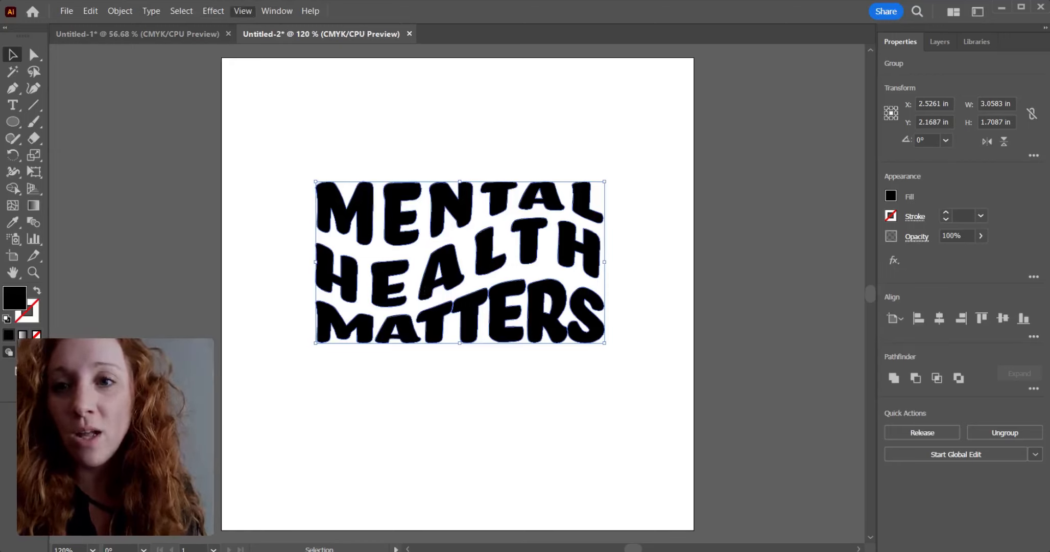
key(ctrl+y)
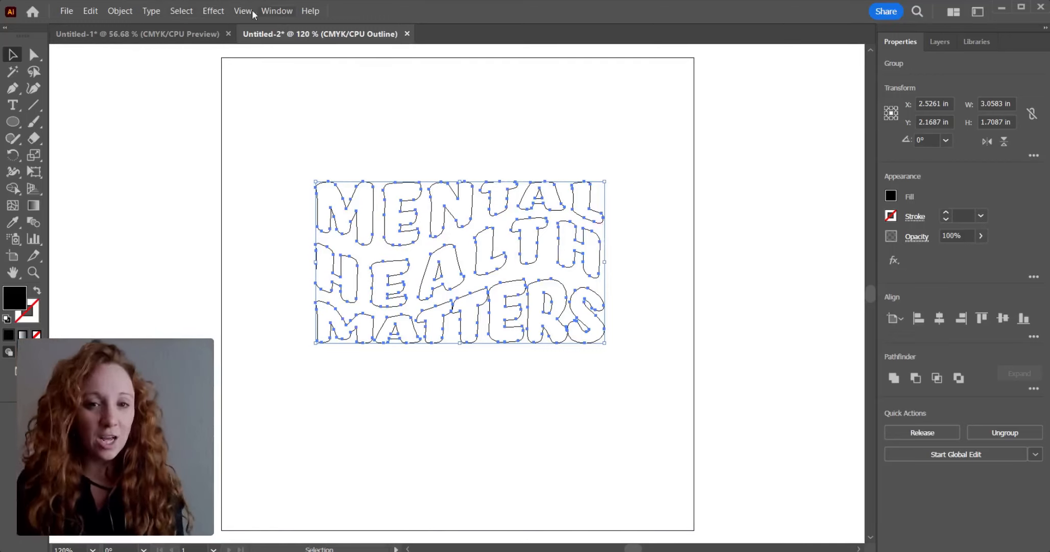
key(ctrl+y)
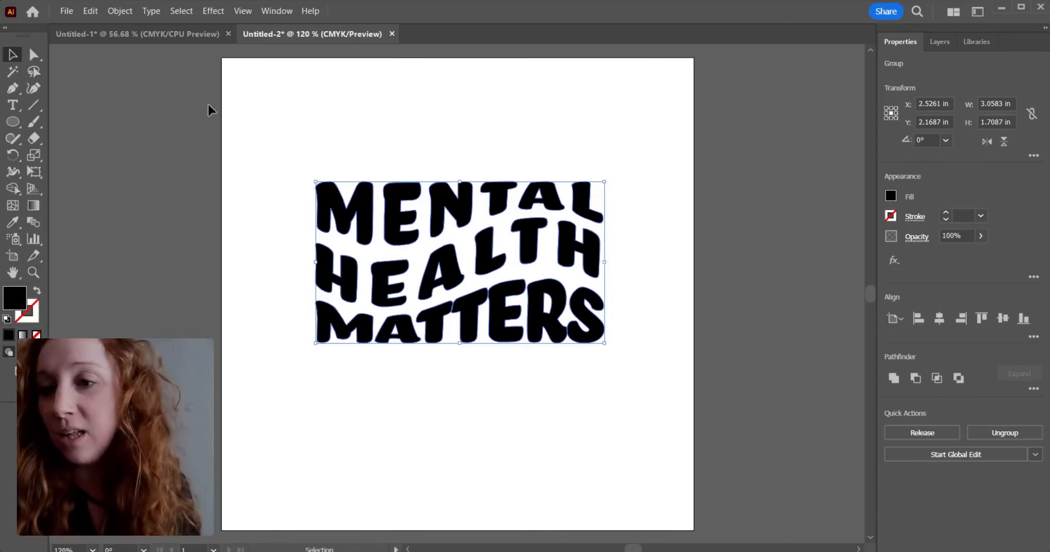
Copy the five-color palette image from the Untitled-1 document and paste it into Untitled-2.
key(ctrl+Tab)
click(155, 120)
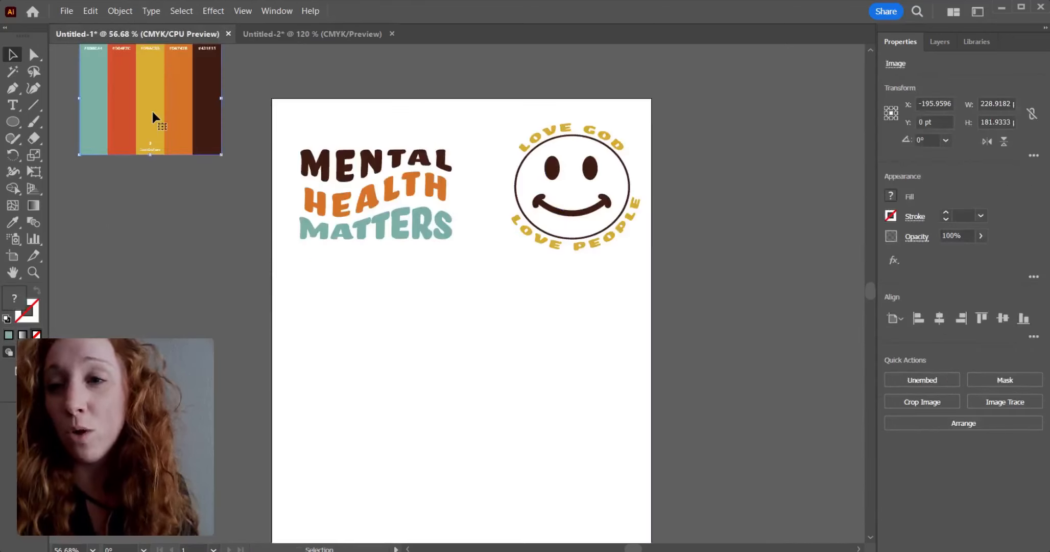
click(339, 30)
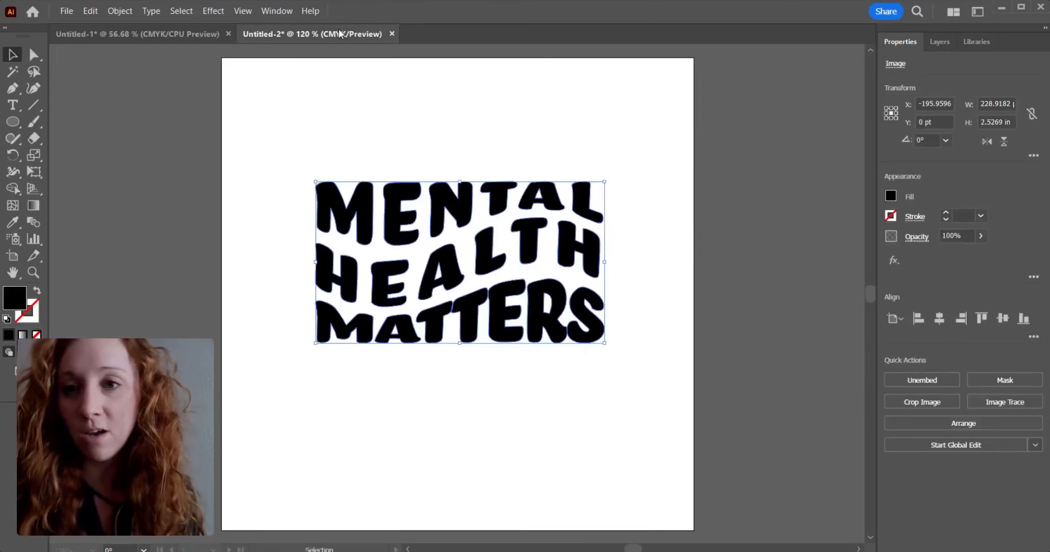
click(129, 222)
key(ctrl+v)
Shrink the palette image to about 1.72 x 1.80 in and place it just outside the artboard, beside the lettering.
drag(401, 243, 121, 141)
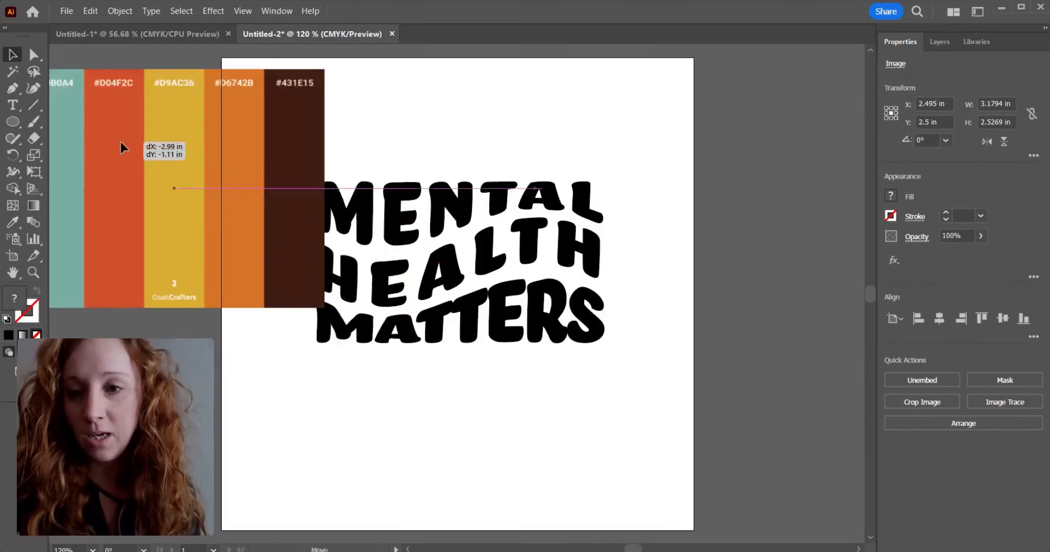
scroll(120, 137, left, 2)
drag(171, 186, 139, 162)
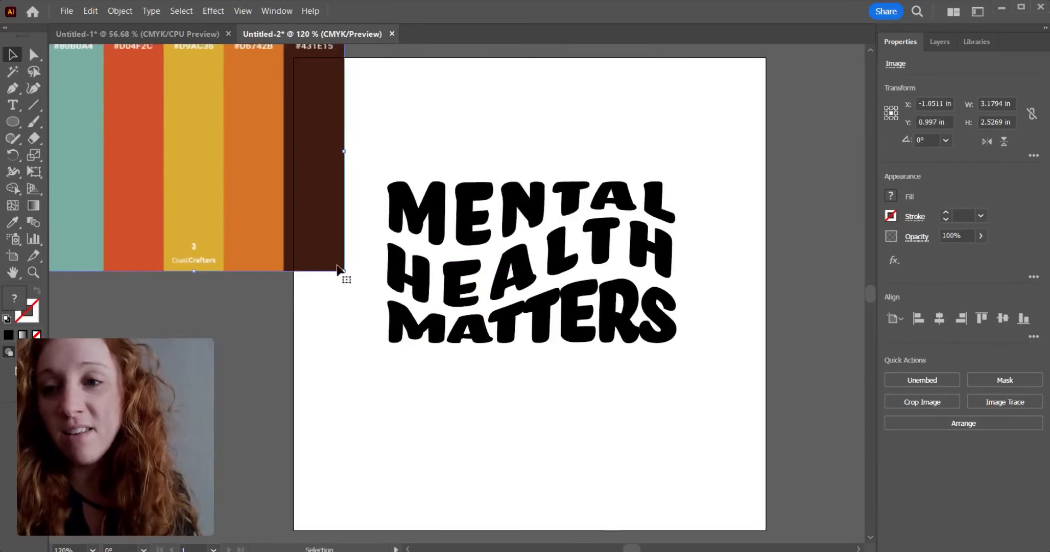
drag(344, 271, 206, 203)
drag(162, 165, 290, 178)
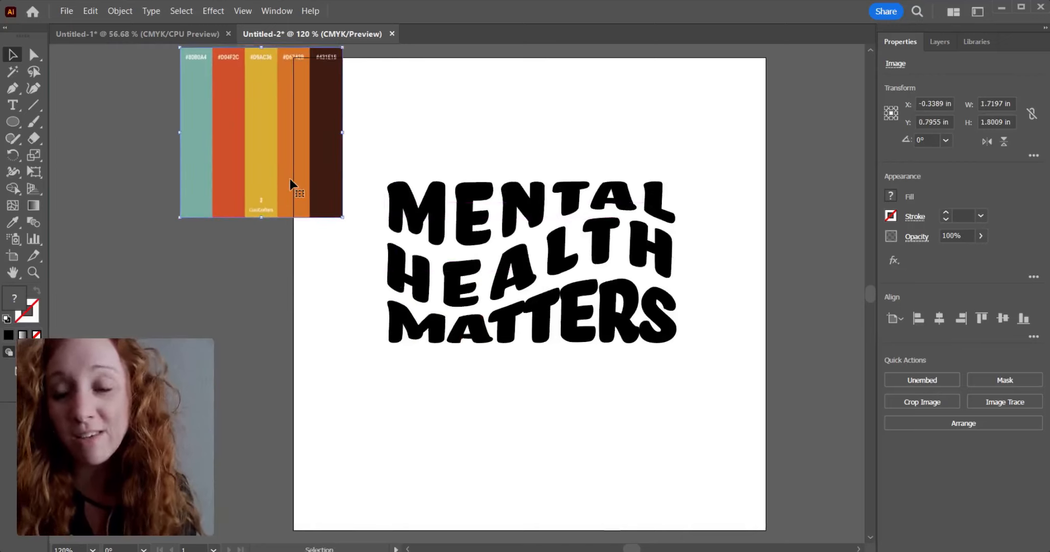
click(539, 144)
drag(288, 168, 233, 218)
scroll(532, 102, right, 1)
Ungroup the expanded MENTAL HEALTH MATTERS lettering and clear the selection.
drag(352, 165, 439, 221)
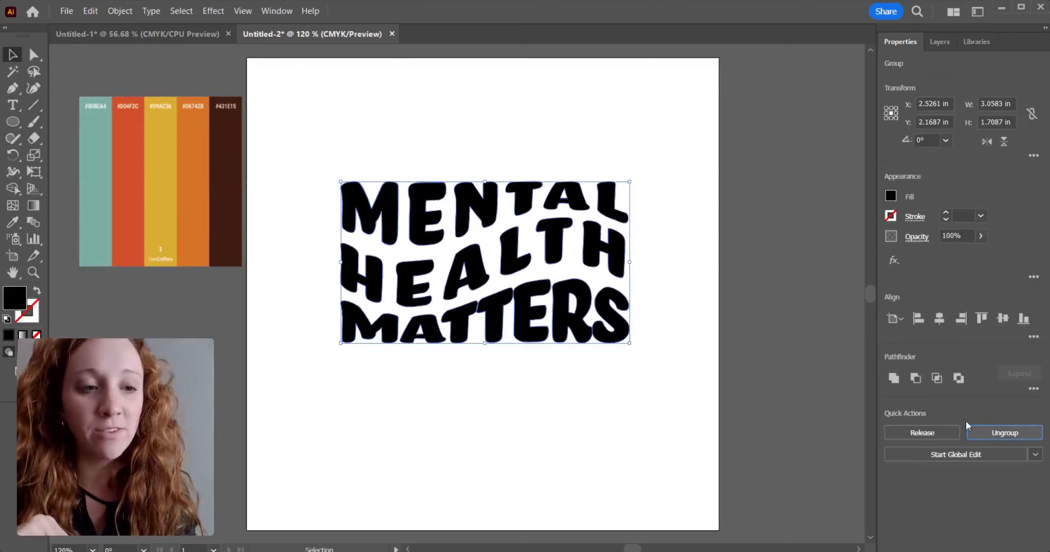
click(603, 109)
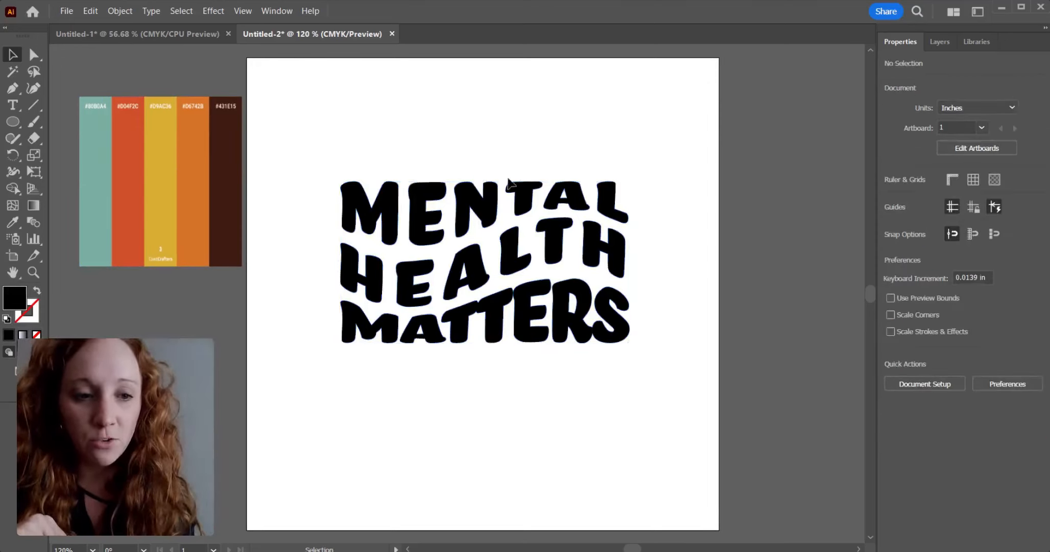
click(509, 179)
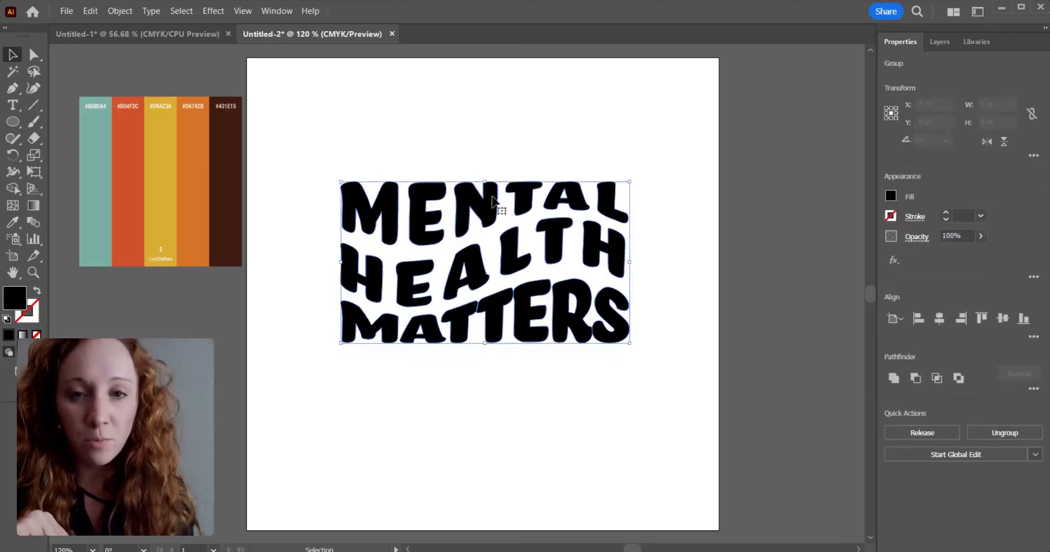
click(1005, 433)
click(437, 104)
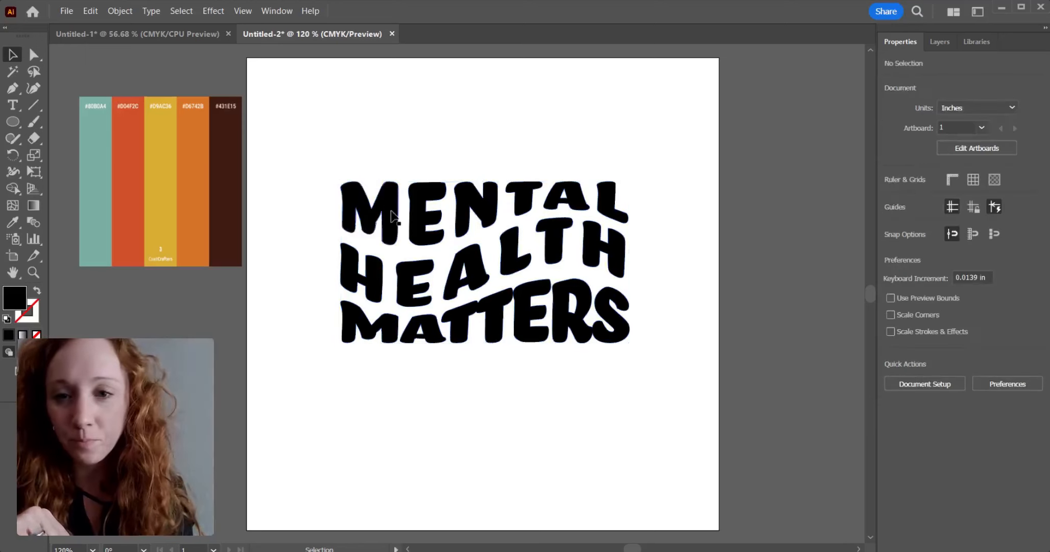
Try moving the letter M of MENTAL and one of its upper anchor points upward, undoing each move.
drag(394, 217, 343, 113)
key(ctrl+z)
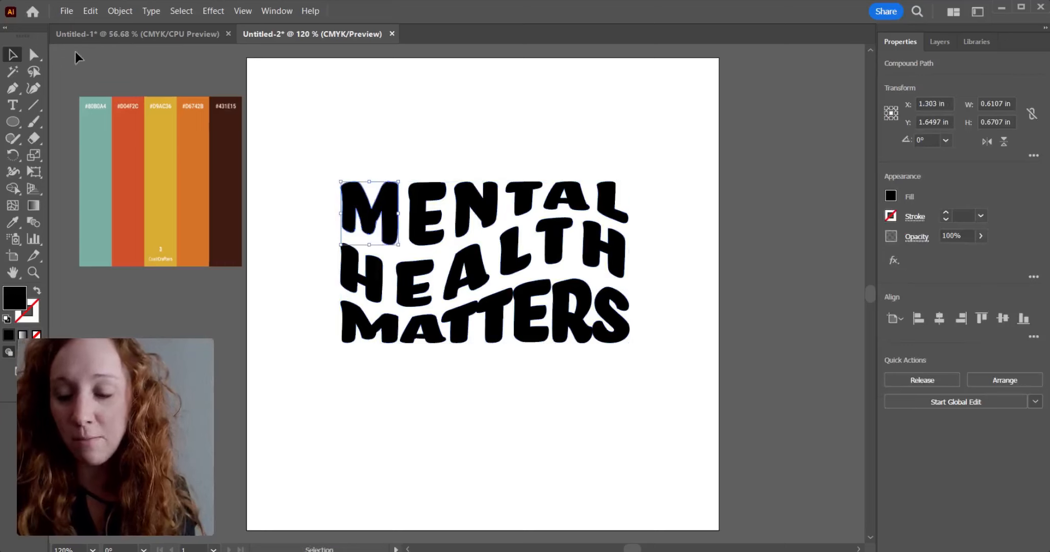
click(34, 54)
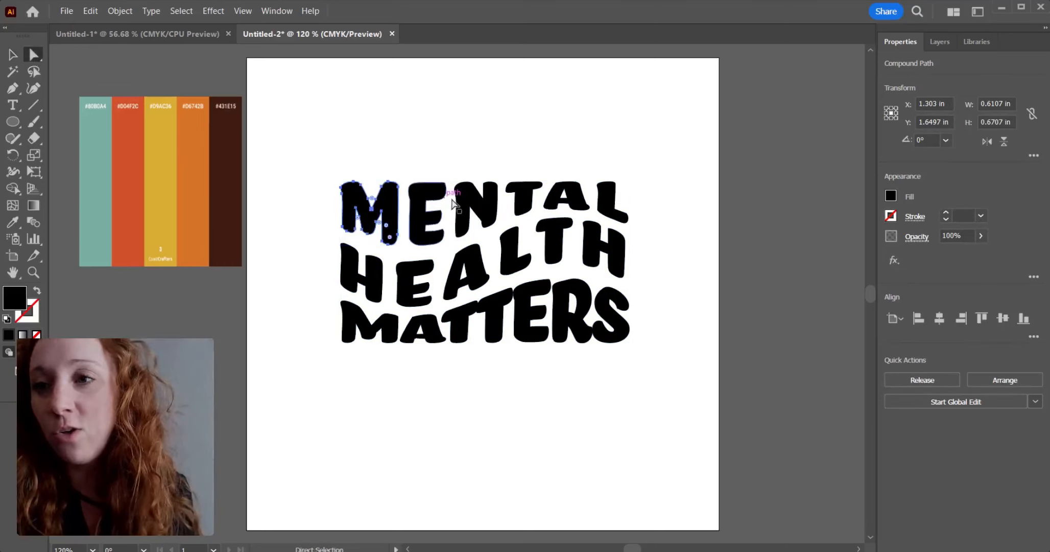
drag(388, 182, 382, 94)
key(ctrl+z)
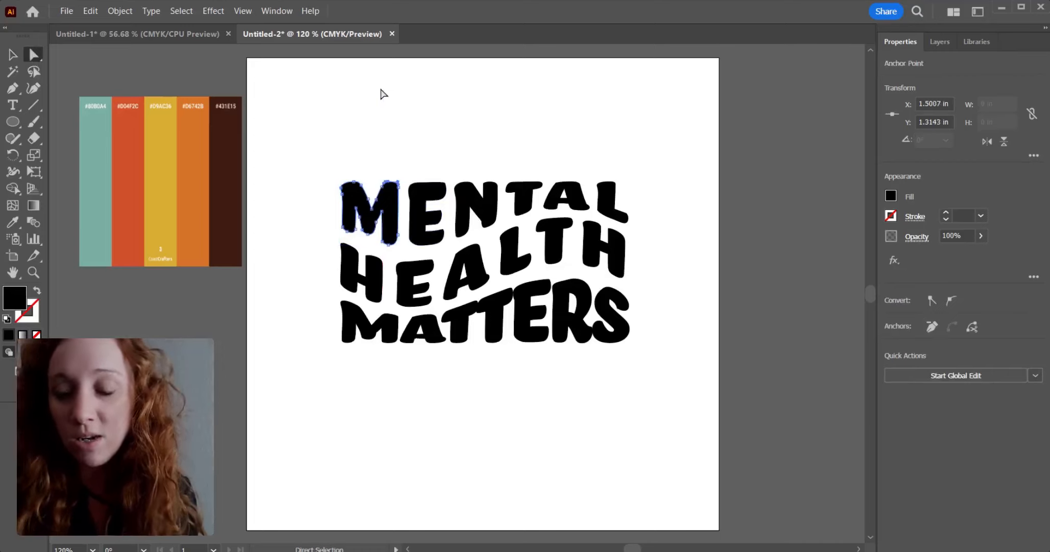
click(13, 54)
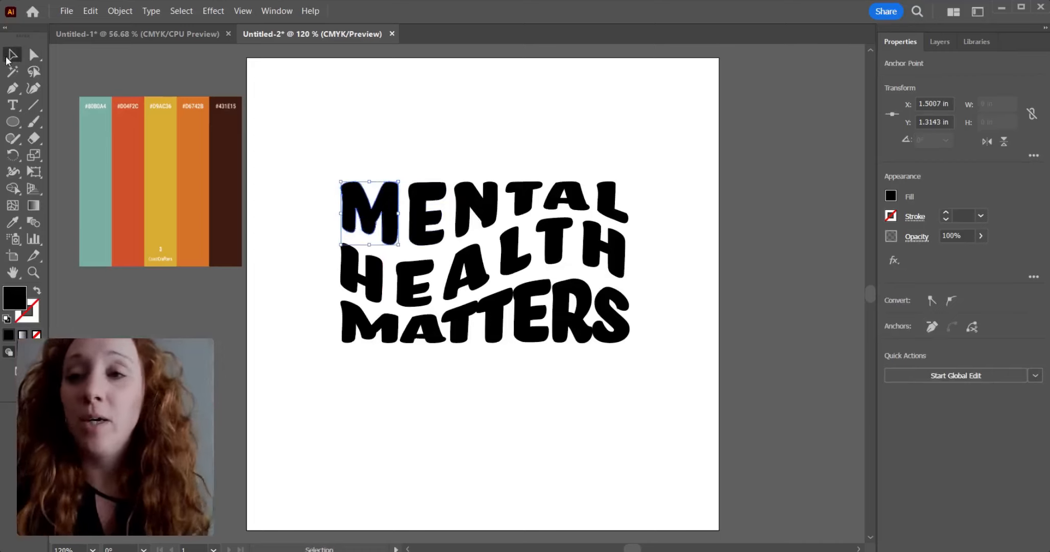
Fill all the letters of MENTAL with the red-orange color sampled from the palette image, and clear the selection.
click(340, 117)
drag(333, 153, 638, 187)
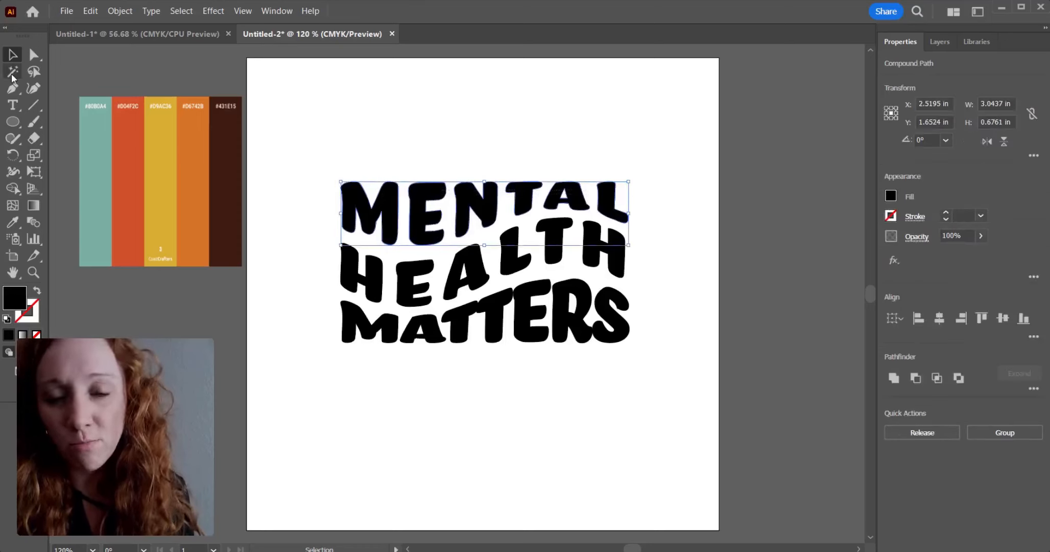
click(12, 221)
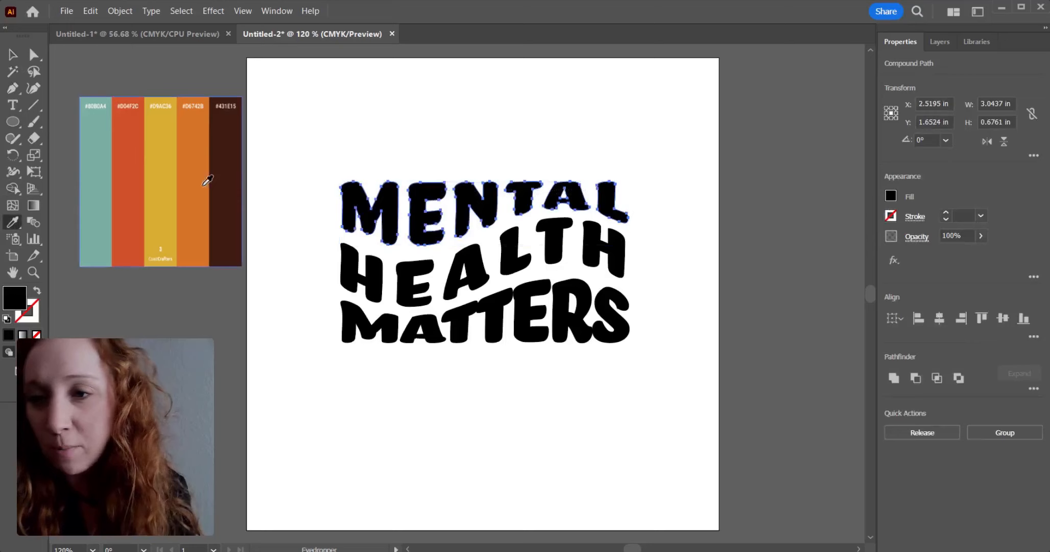
click(133, 181)
click(12, 54)
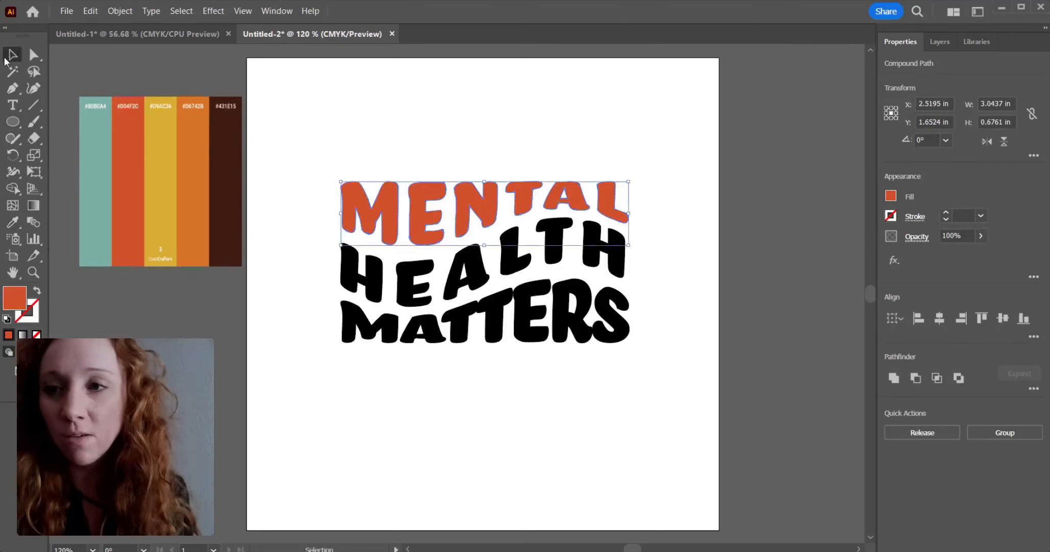
click(683, 236)
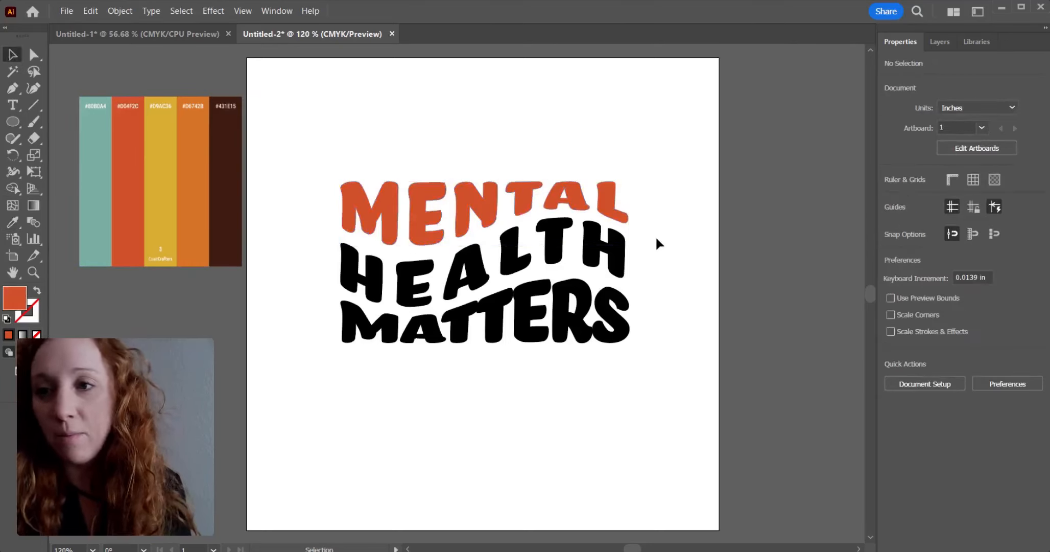
Select the letters of HEALTH, try the palette's orange on them, and fill them with its mustard yellow instead.
click(345, 276)
click(321, 299)
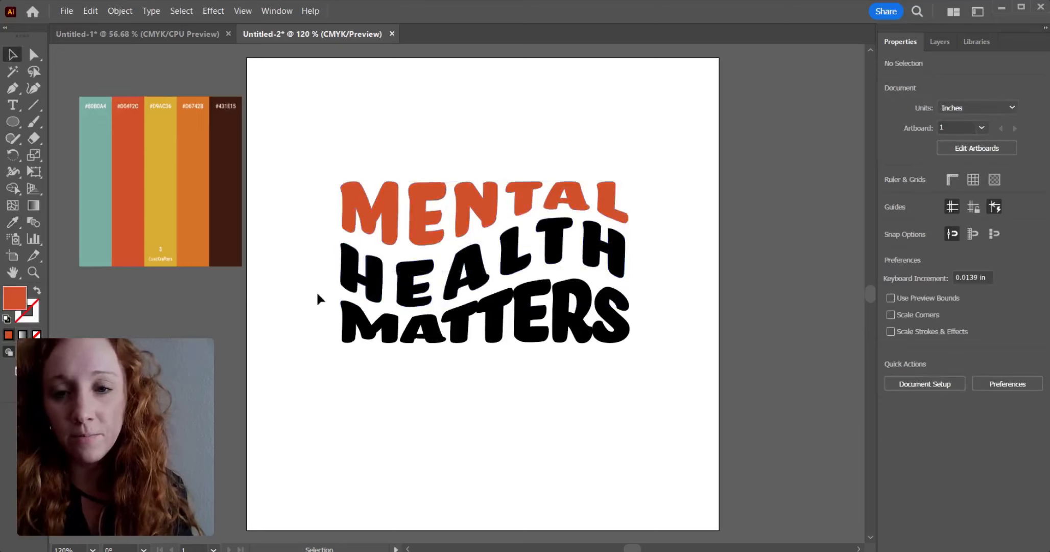
click(349, 285)
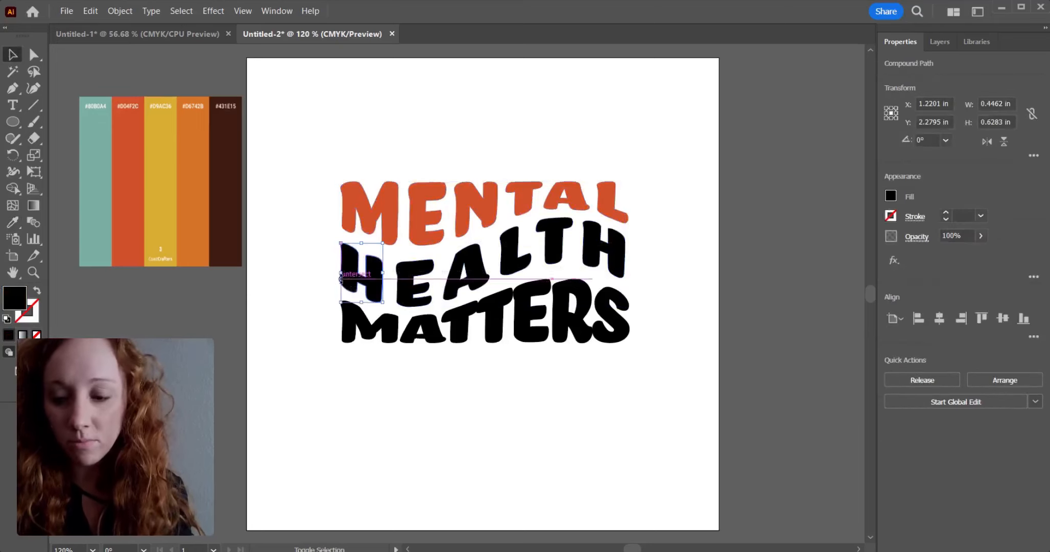
click(626, 260)
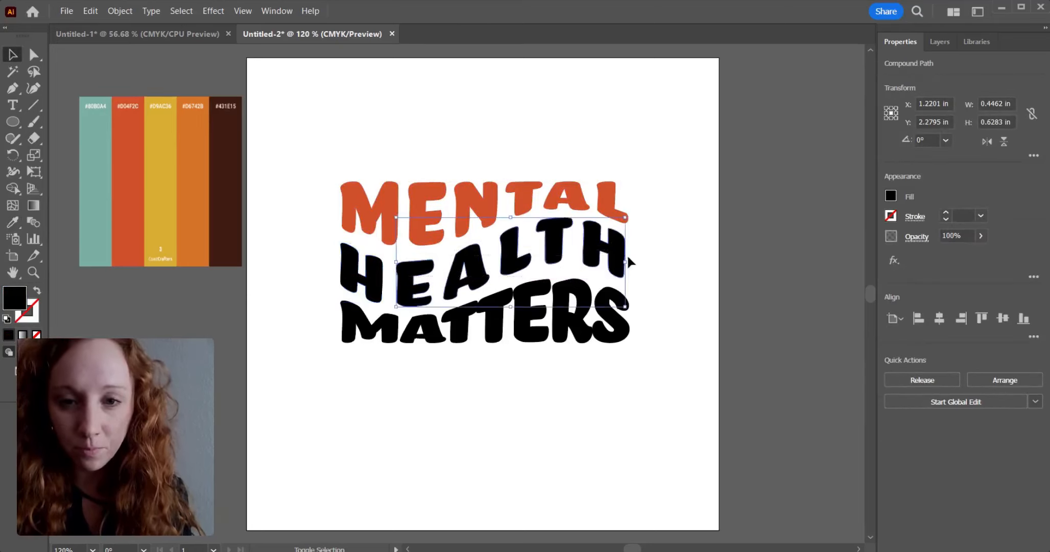
shift+click(349, 282)
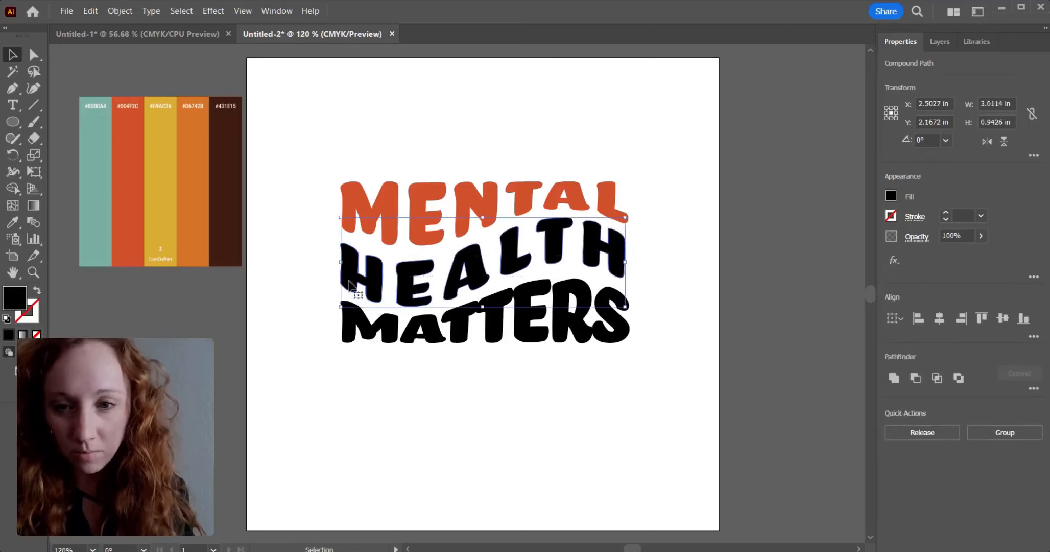
click(13, 221)
click(199, 205)
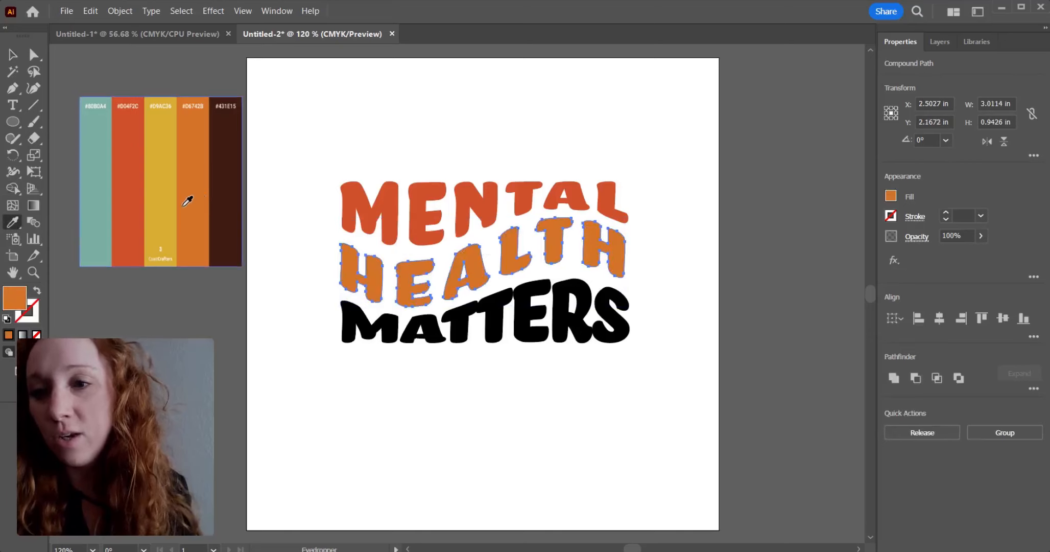
click(170, 154)
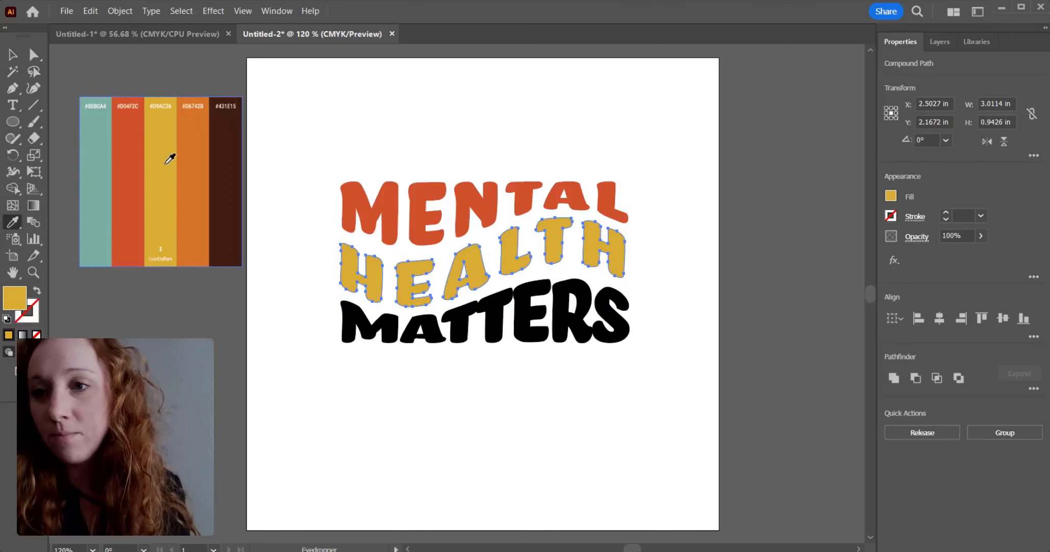
click(13, 55)
click(322, 364)
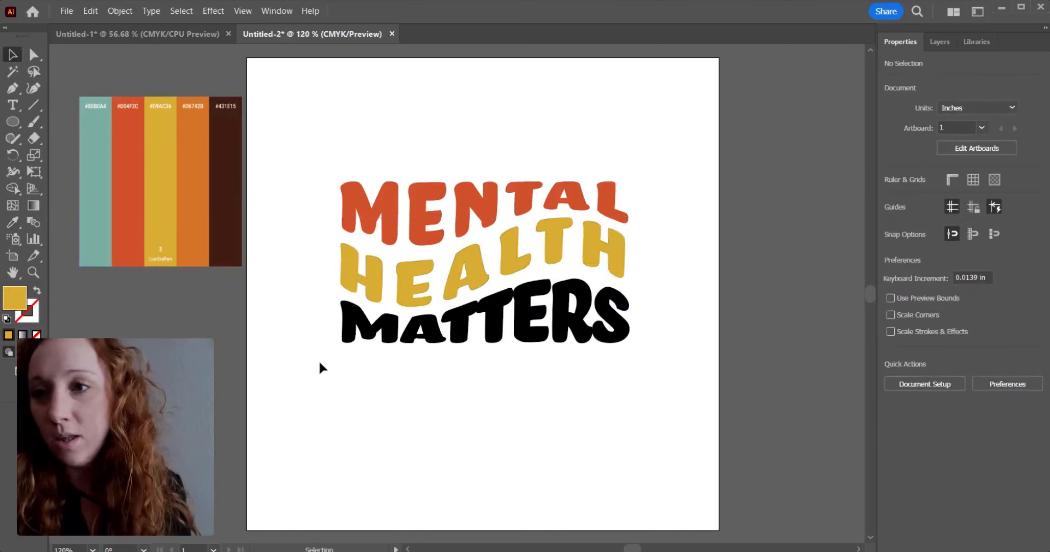
Fill all the letters of MATTERS with the dark brown sampled from the palette image, and clear the selection.
click(621, 327)
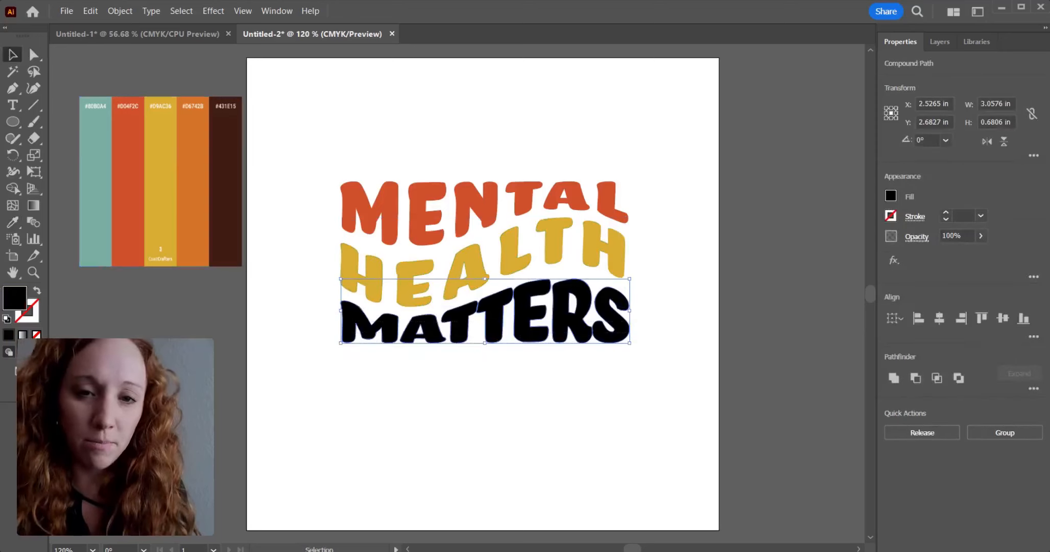
click(12, 222)
click(217, 199)
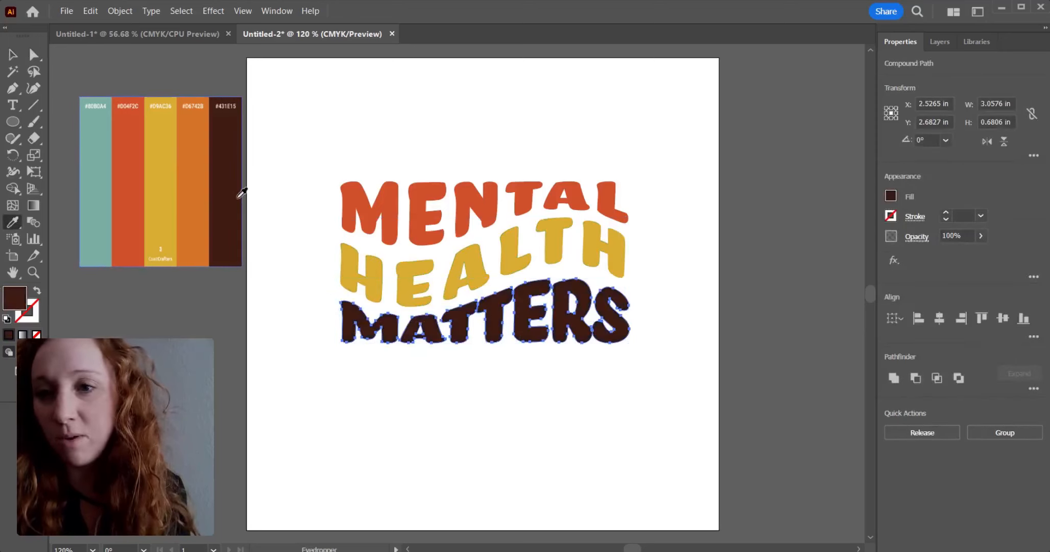
key(v)
click(554, 142)
Shrink the whole three-line lettering to about 1.63 x 1.08 in and place it near the artboard's upper-left corner.
drag(379, 146, 707, 392)
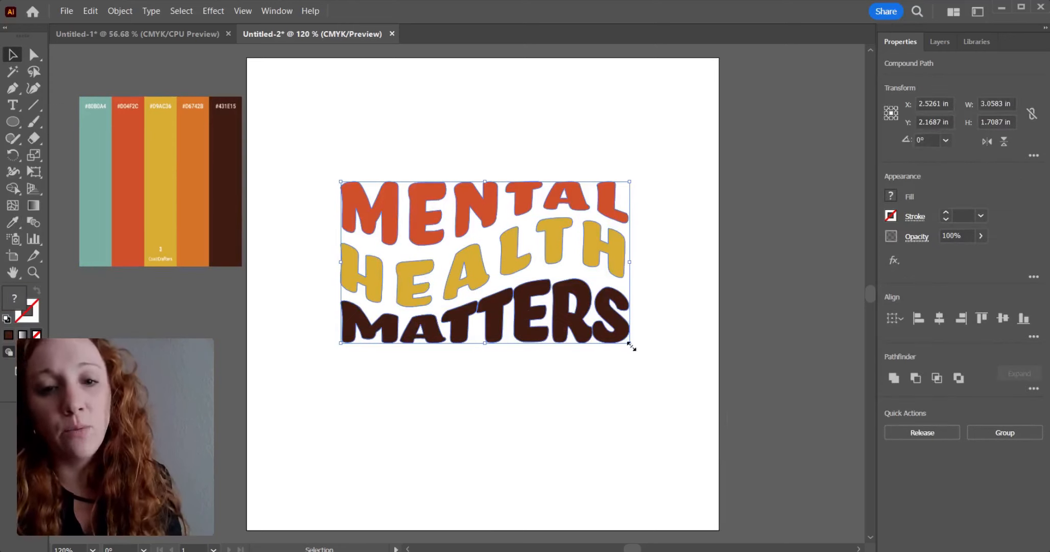
drag(632, 346, 380, 195)
drag(495, 266, 557, 328)
key(ctrl+z)
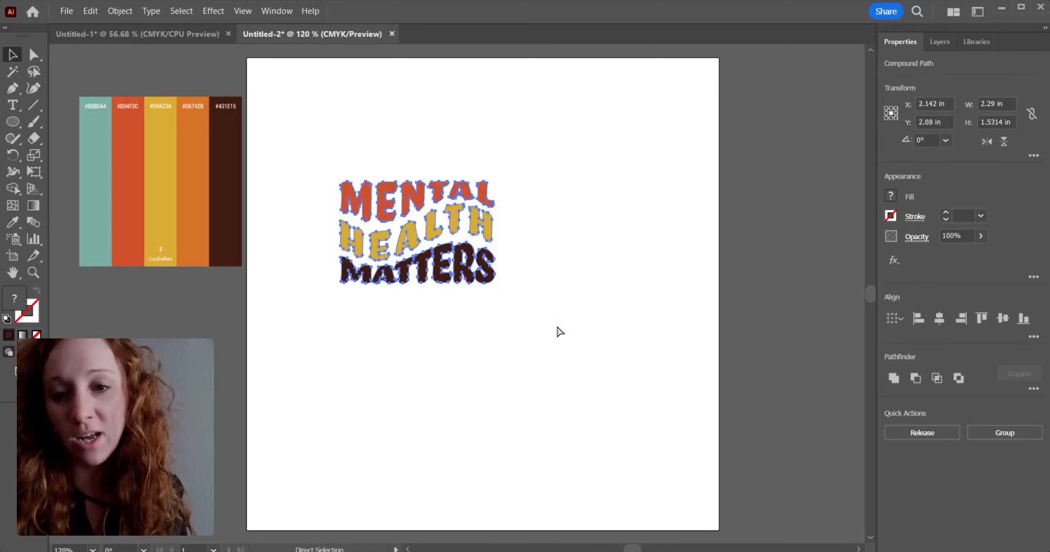
drag(415, 233, 354, 145)
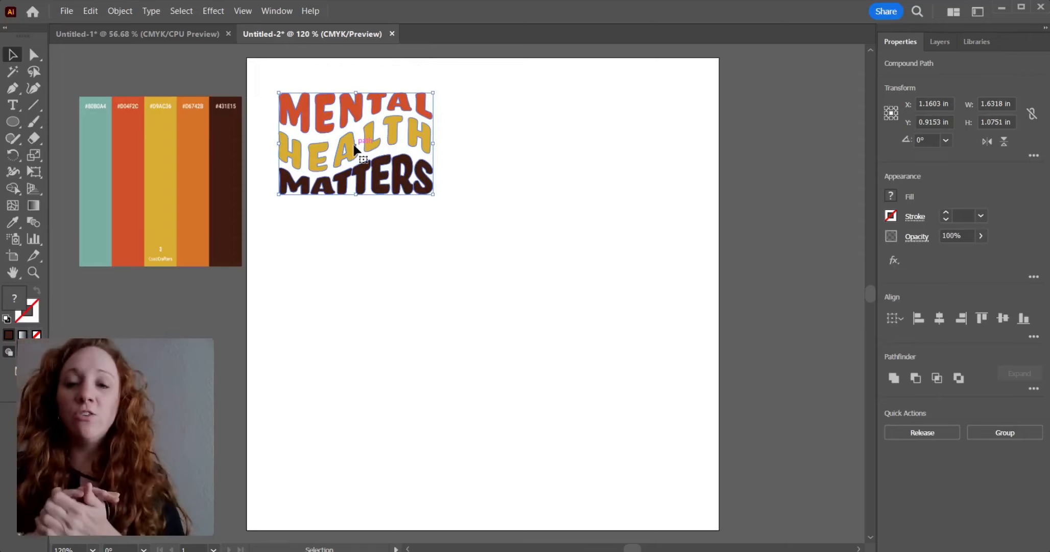
click(660, 225)
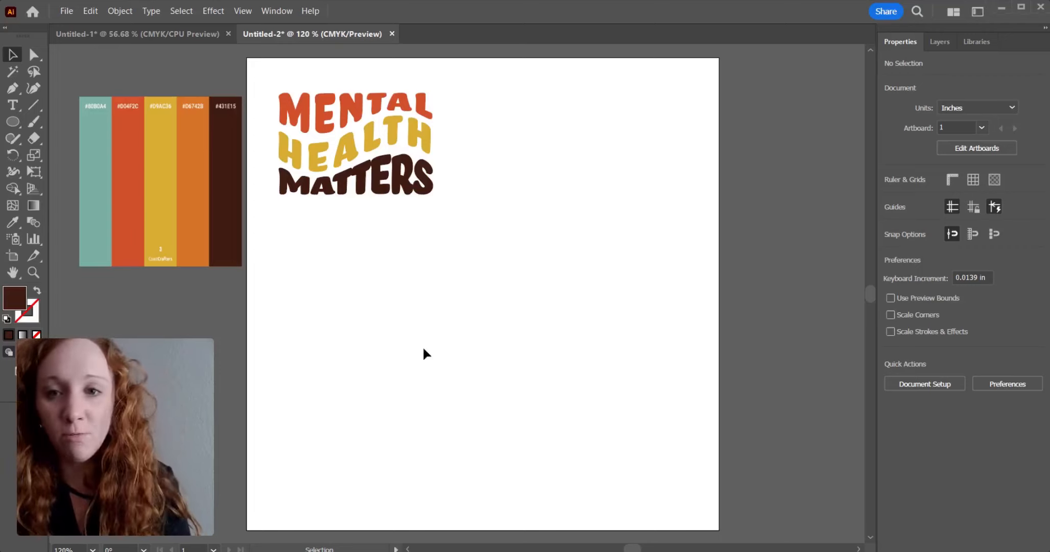
Paste the copied smiley face image, constrain its width and height proportions, and try a width of 20 in, undoing that resize.
key(ctrl+v)
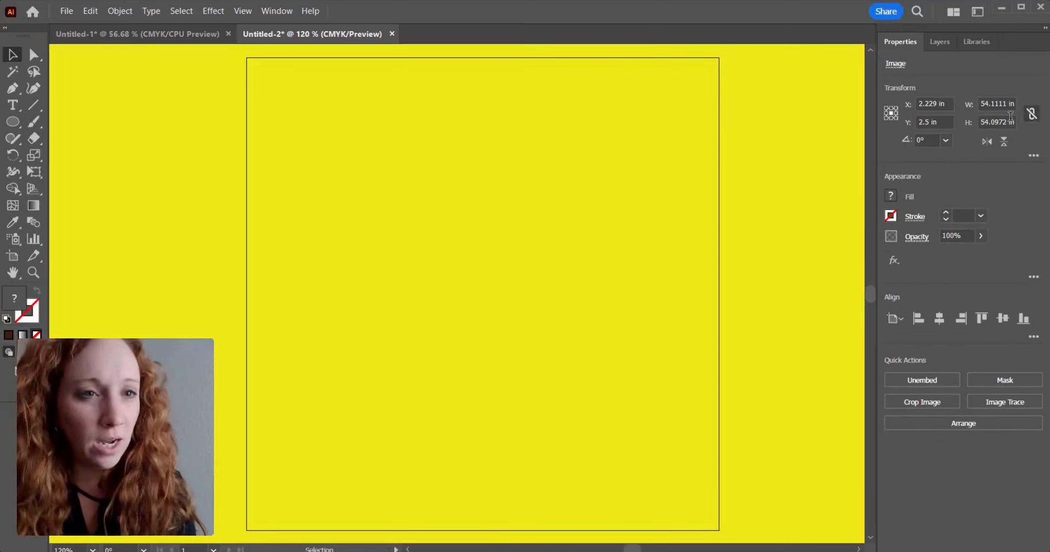
click(1033, 113)
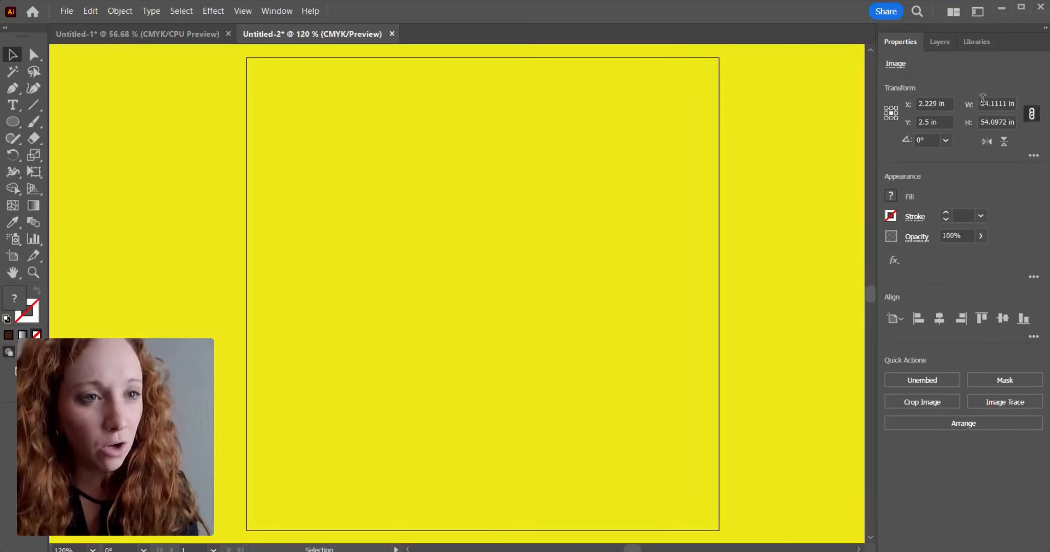
click(983, 103)
key(BackSpace)
text(20)
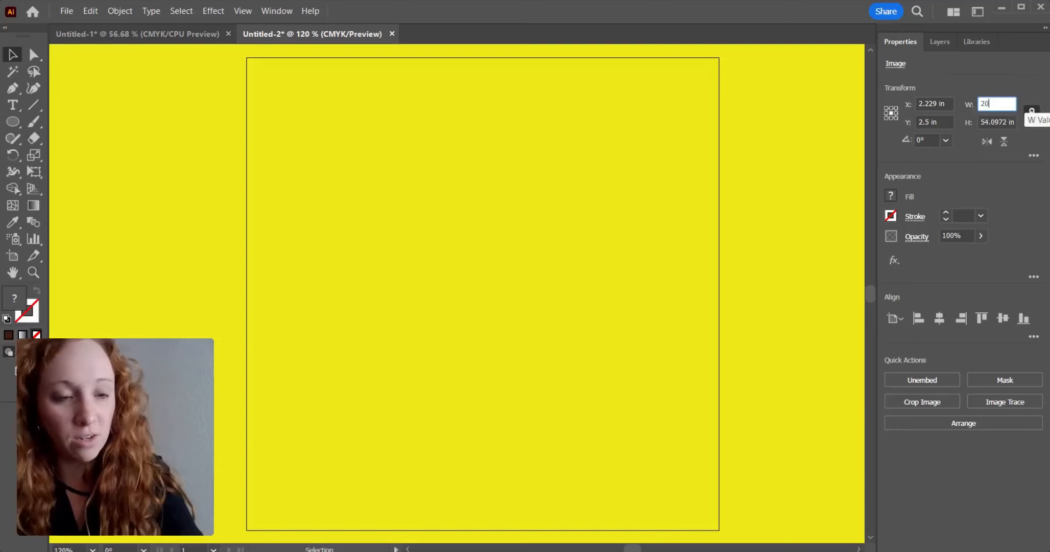
key(Return)
key(ctrl+z)
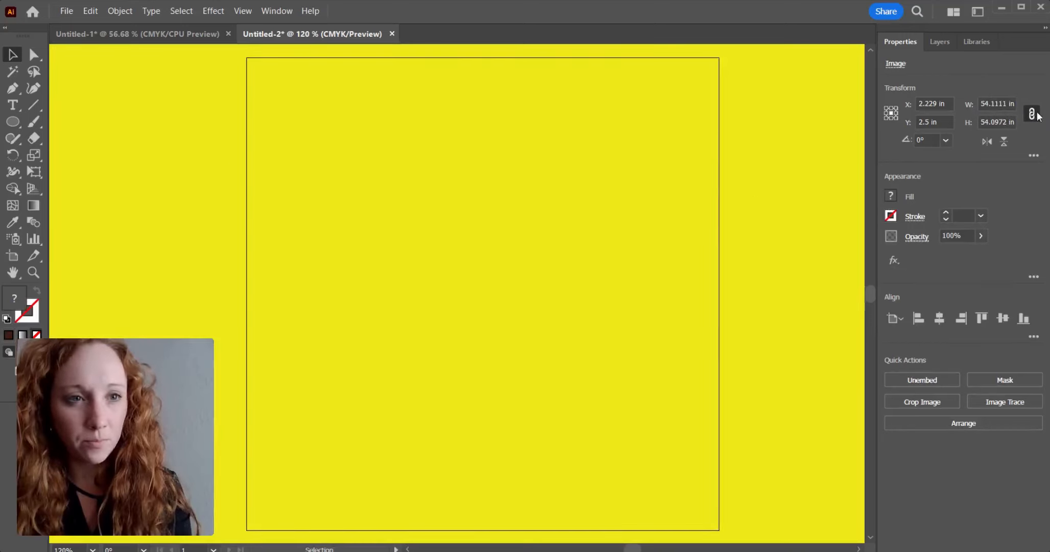
Scale the smiley image proportionally to a width of 10 in, and reduce the width further to 5 in.
click(983, 104)
text(10)
key(Return)
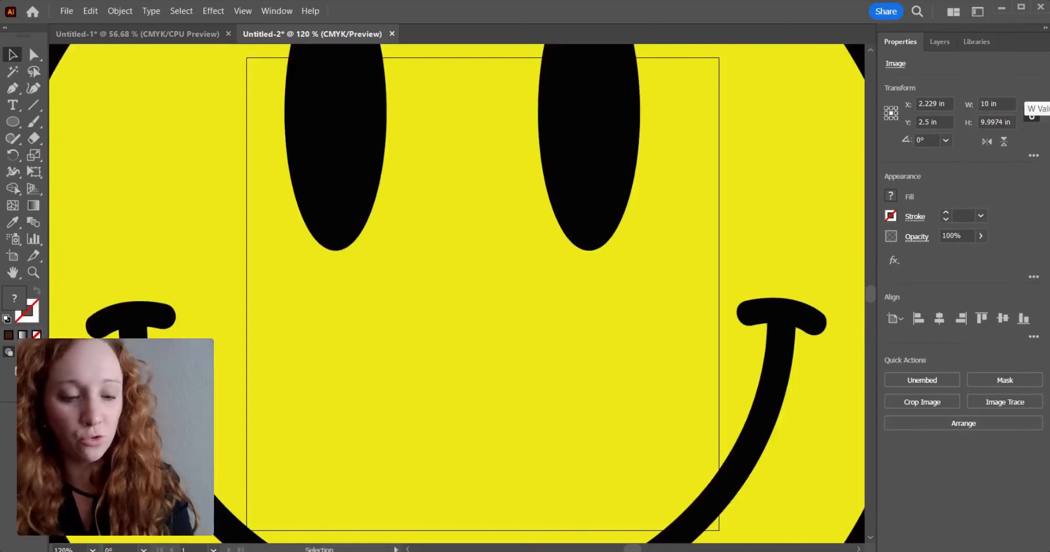
click(996, 103)
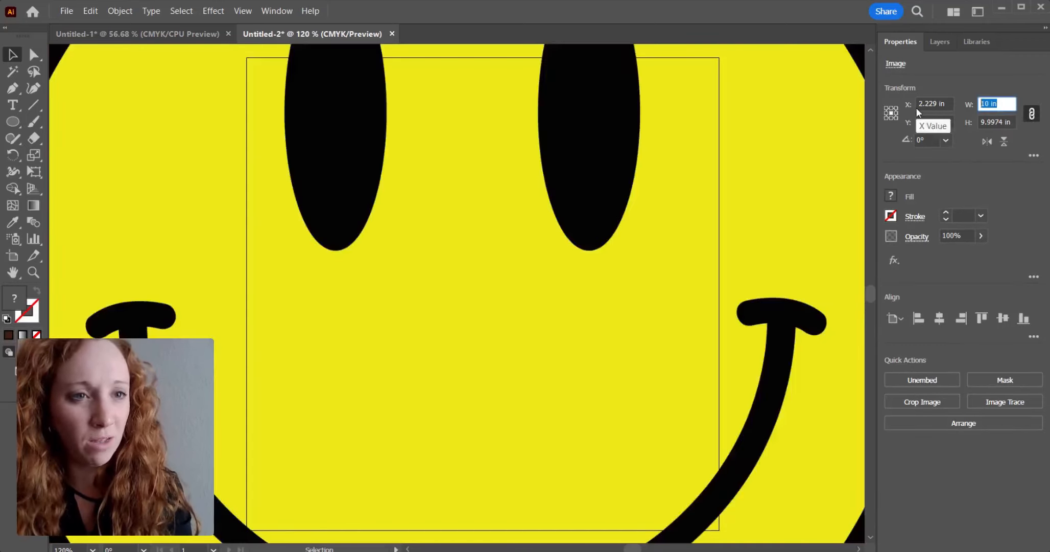
text(5)
key(Return)
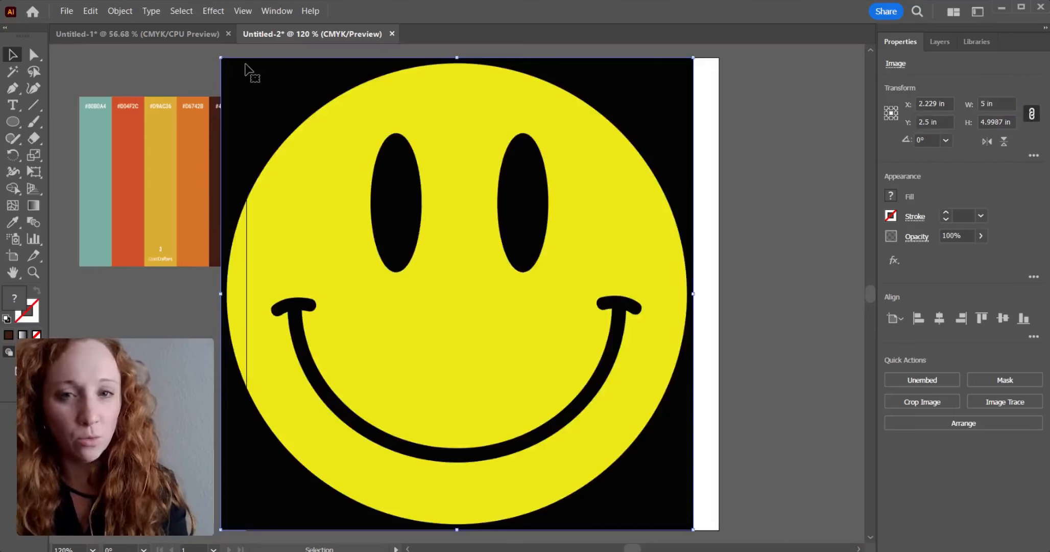
Shrink the smiley image to about 1.90 x 1.96 in and place it near the artboard's center, below the lettering.
drag(221, 57, 461, 274)
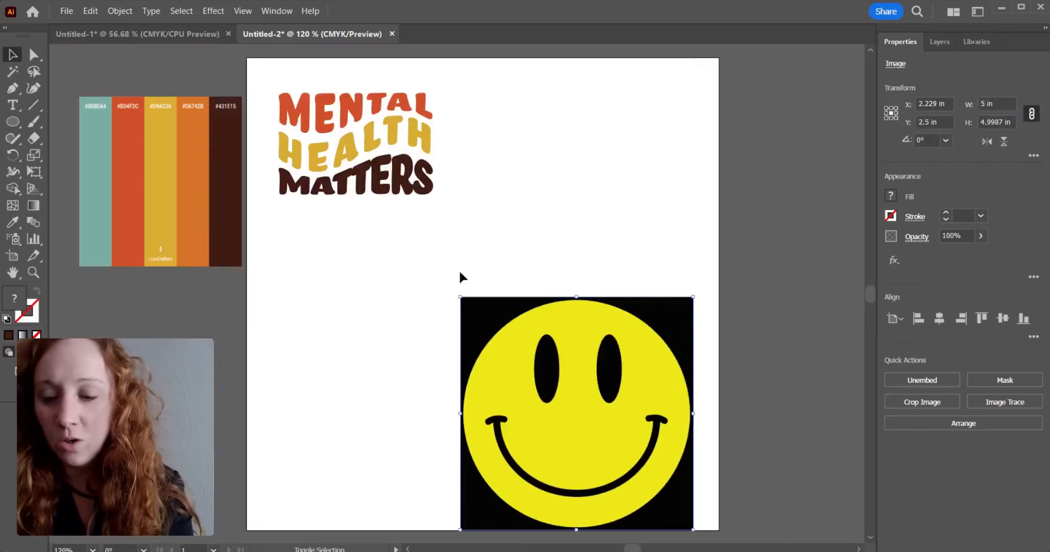
drag(539, 406, 596, 294)
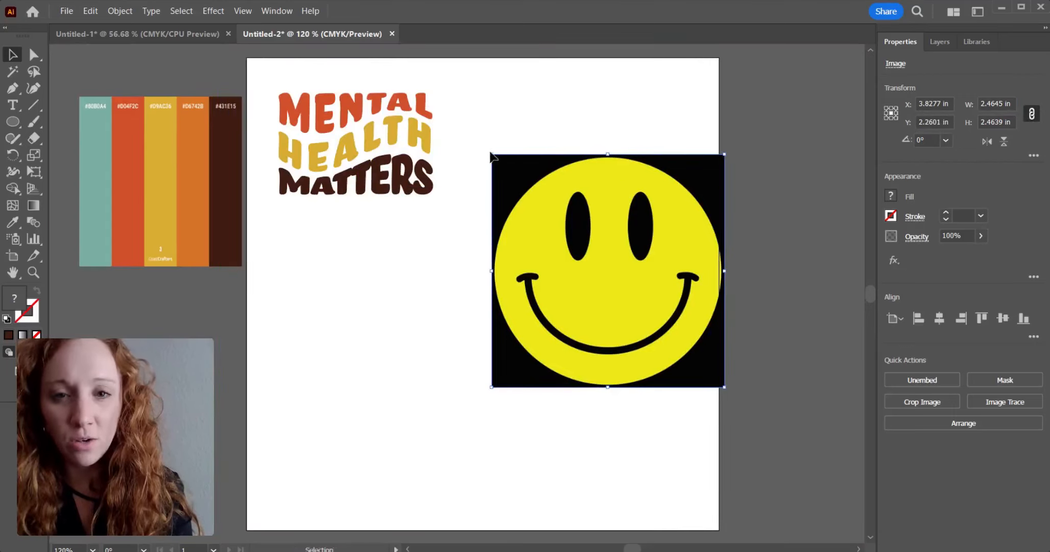
drag(490, 150, 546, 203)
drag(630, 314, 472, 346)
Trace the smiley image with the default preset and try expanding the tracing, undoing the expansion.
click(986, 399)
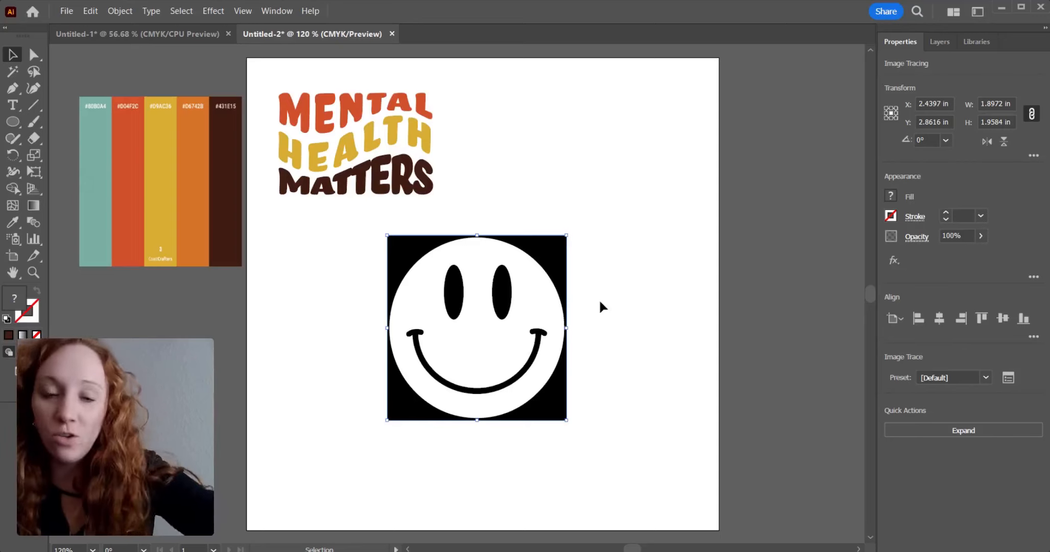
click(962, 377)
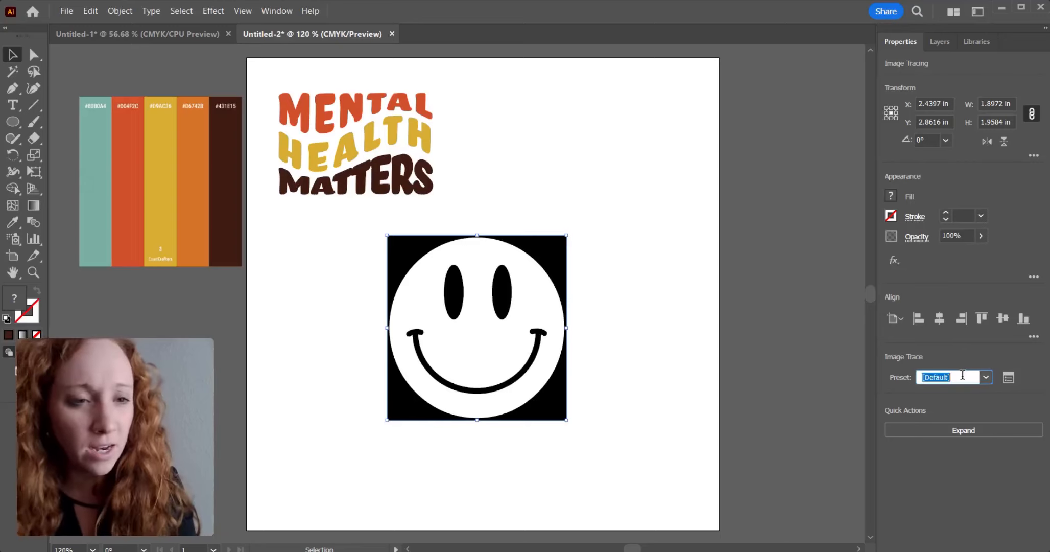
click(989, 379)
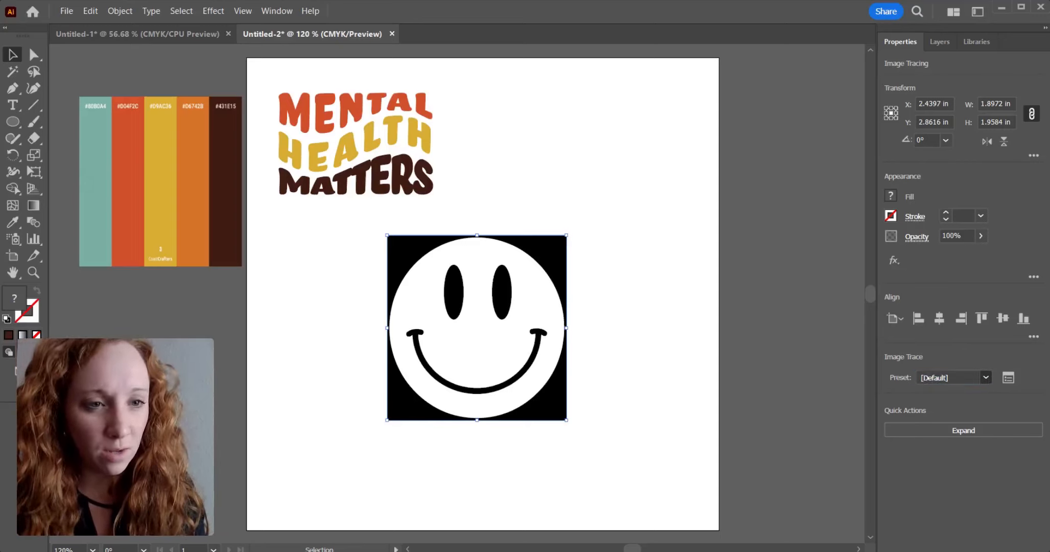
click(956, 249)
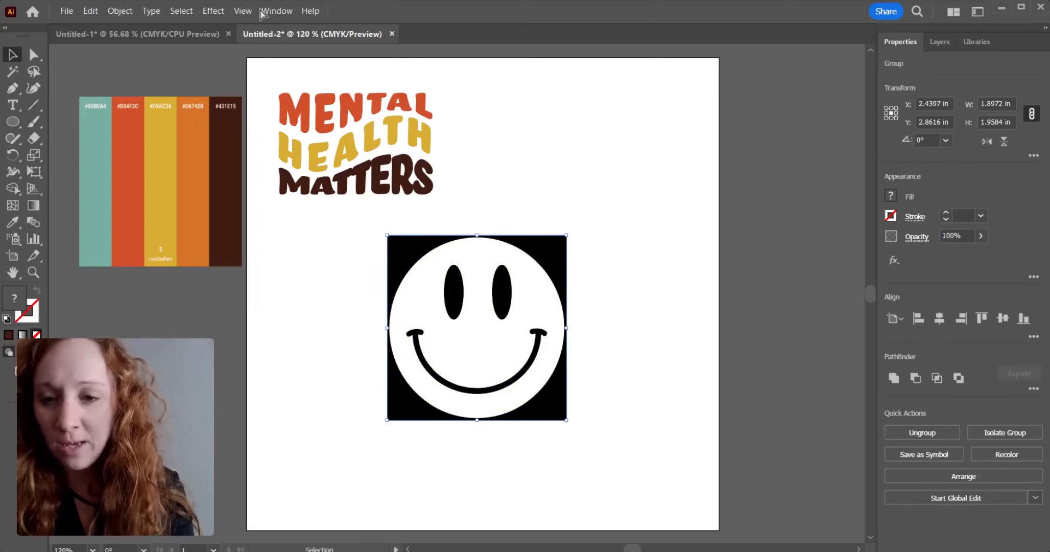
key(ctrl+z)
Trace the smiley image with the Image Trace preset 3 Colors, expand the tracing, and close the trace settings.
click(361, 299)
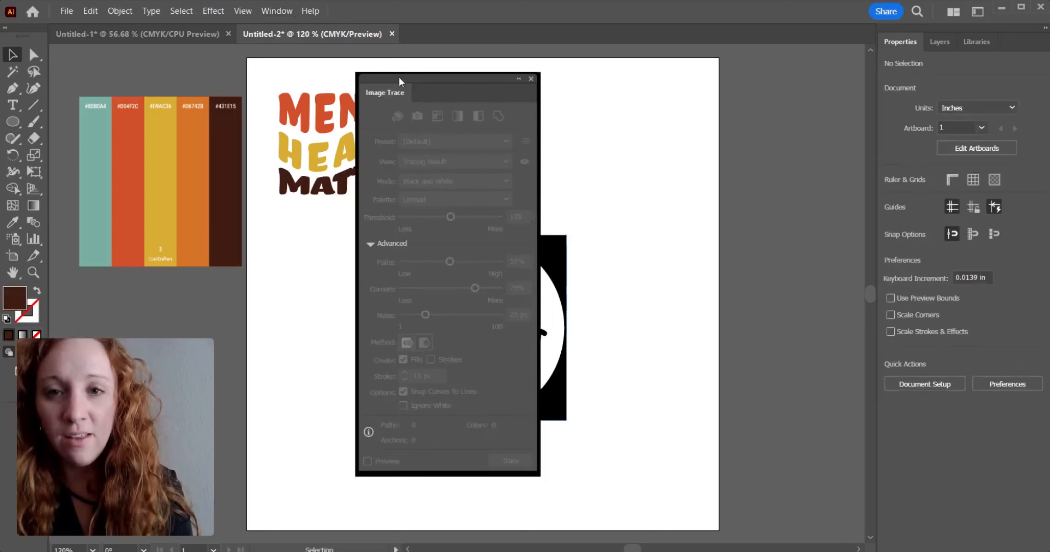
mouse_move(400, 76)
mouse_down()
mouse_move(651, 96)
mouse_move(640, 74)
mouse_up()
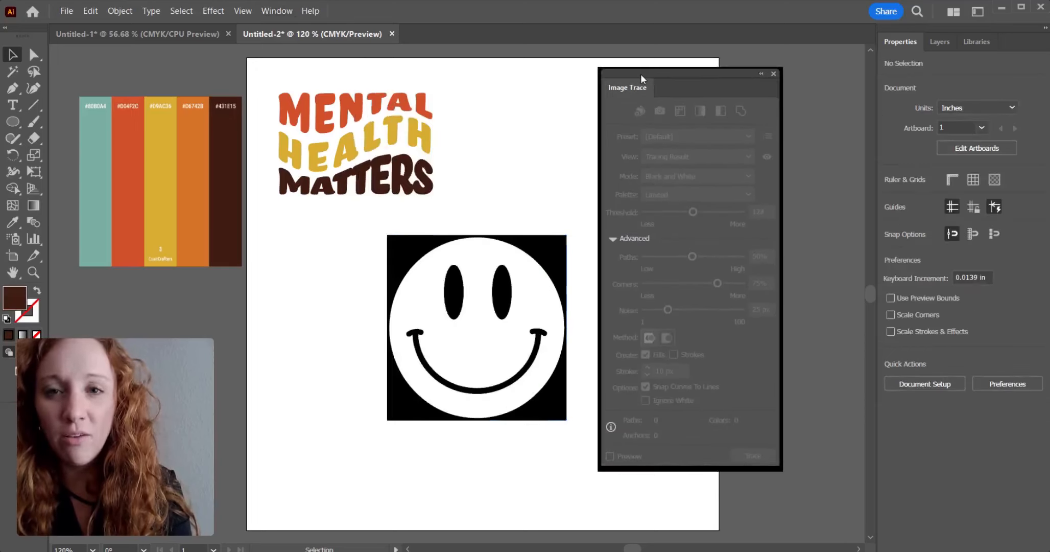
click(612, 238)
click(524, 252)
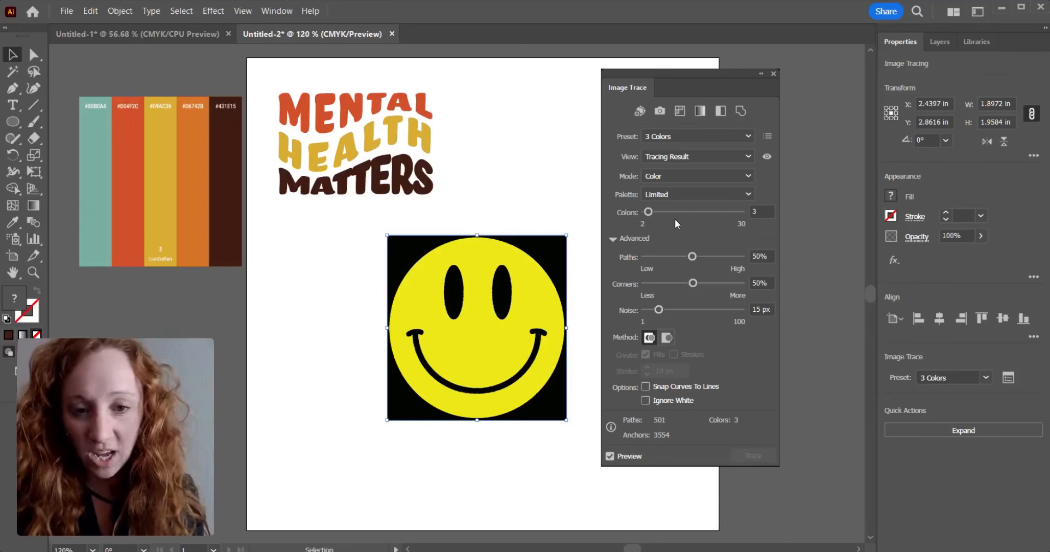
click(963, 428)
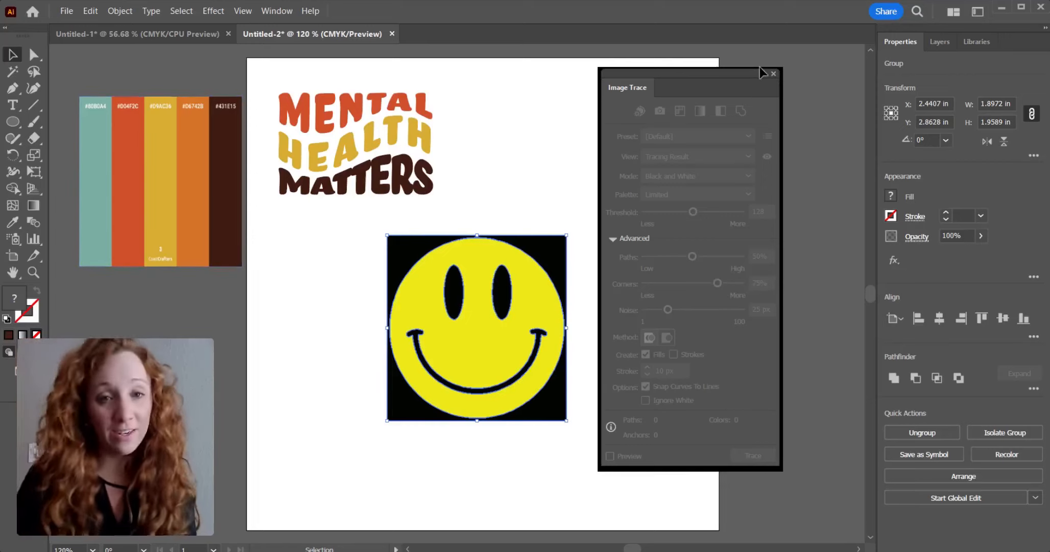
click(775, 74)
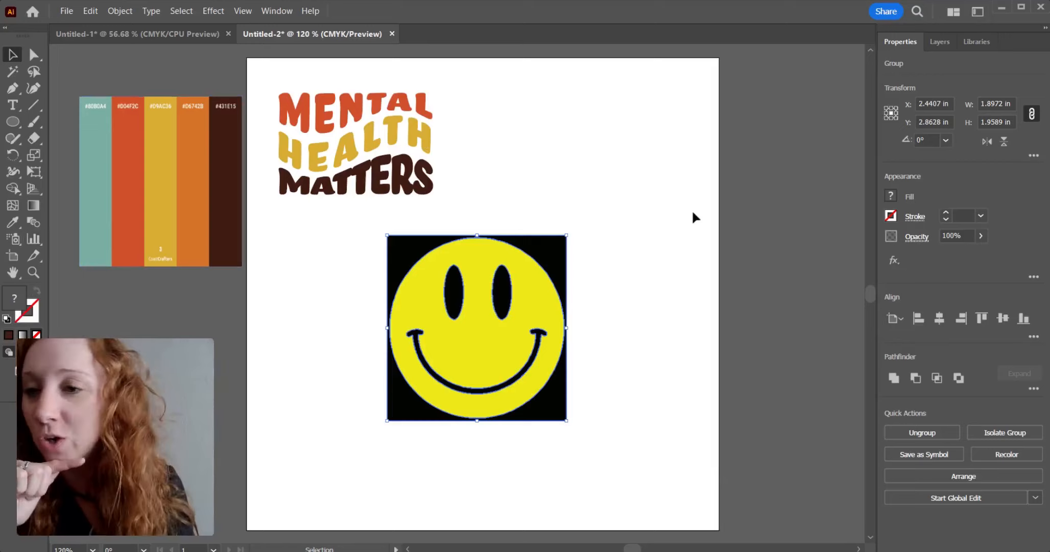
Ungroup the expanded smiley tracing and delete the black background shape around the face.
click(905, 436)
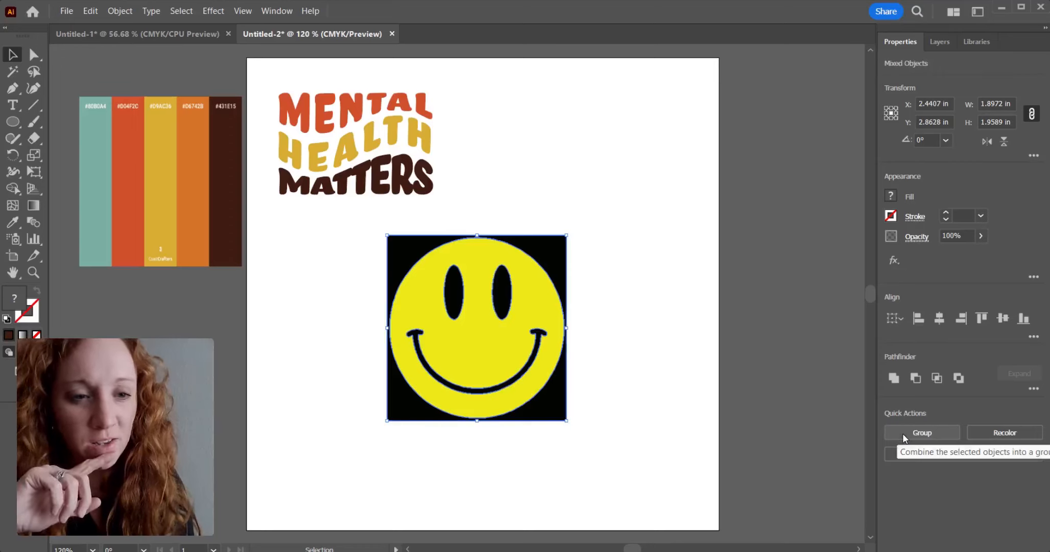
click(609, 341)
click(466, 318)
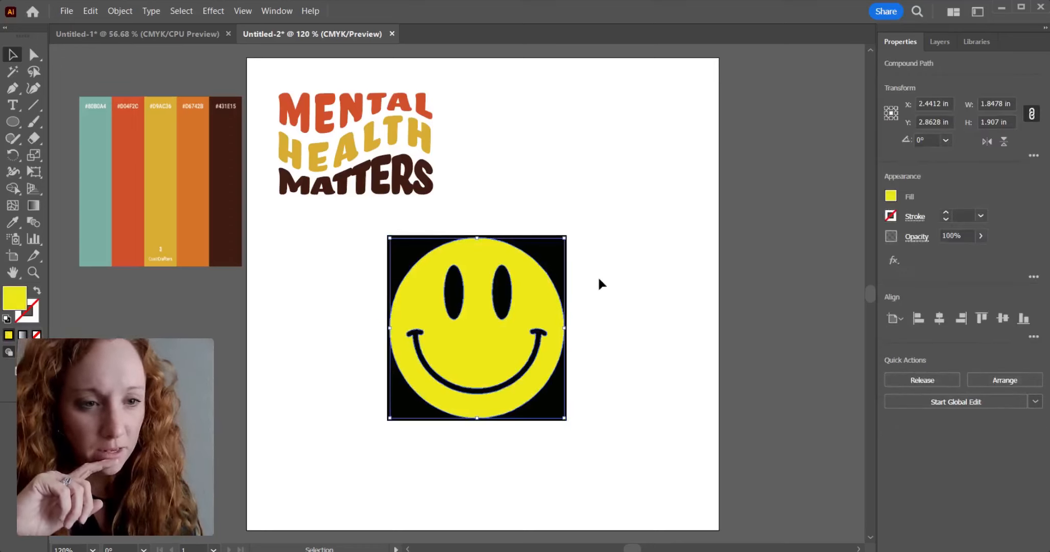
click(552, 264)
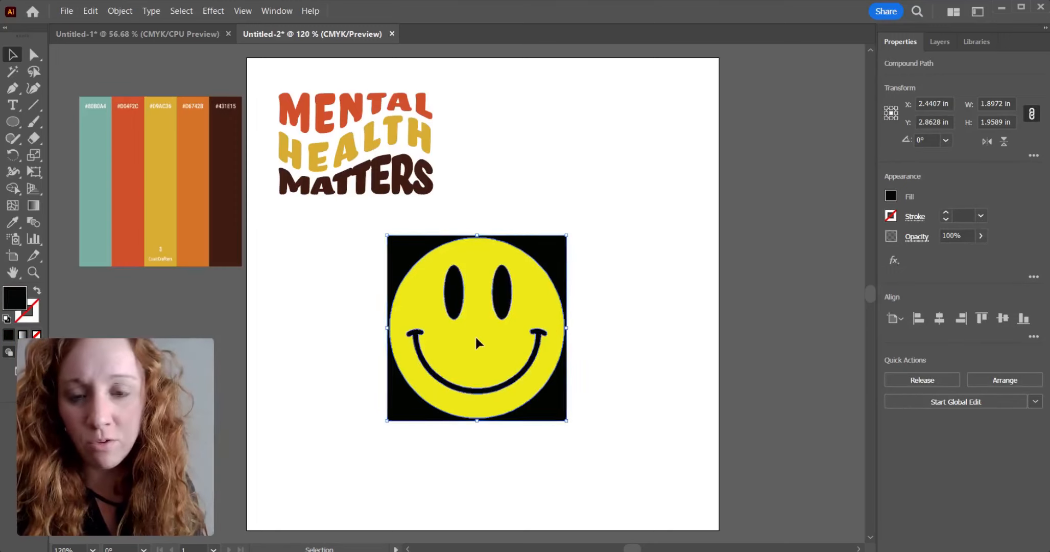
click(475, 334)
click(647, 281)
click(560, 252)
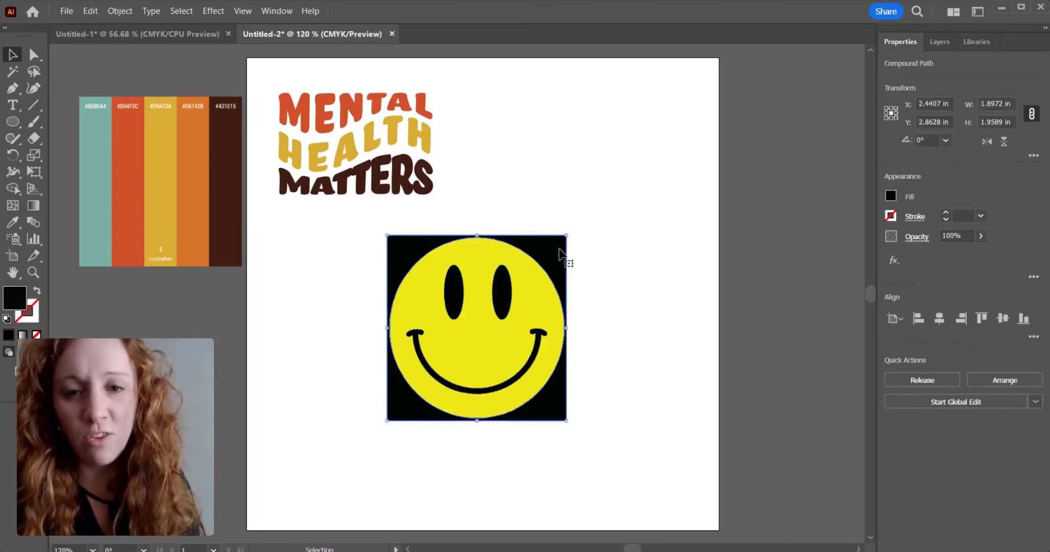
key(Delete)
Swap the fill and stroke of the yellow smiley face and set its stroke color to black.
click(523, 296)
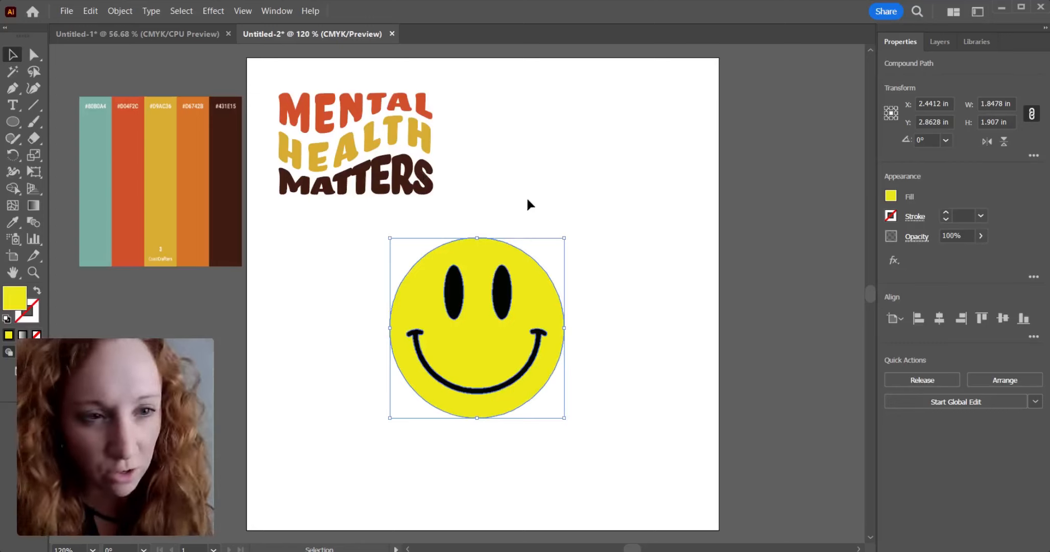
click(37, 292)
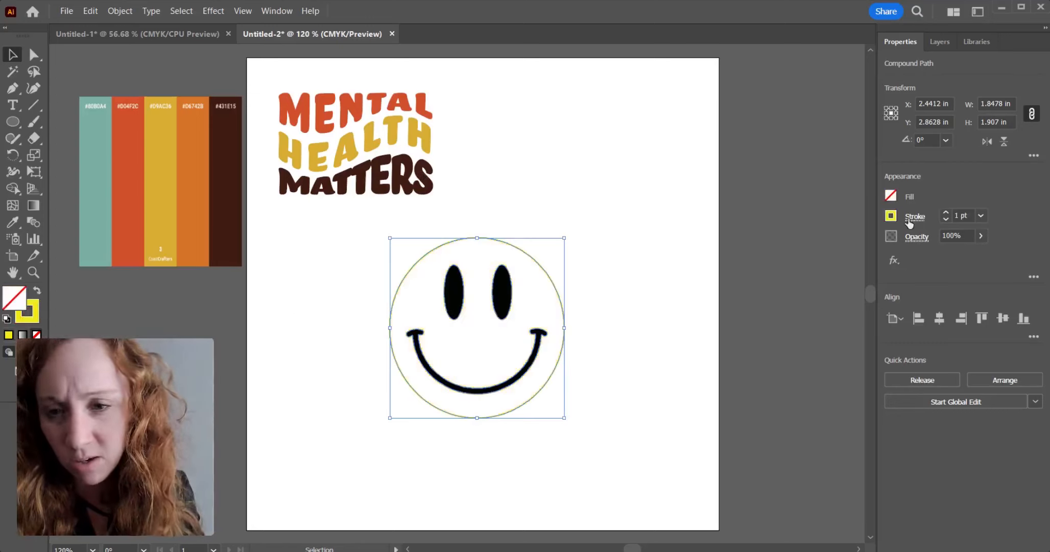
click(892, 216)
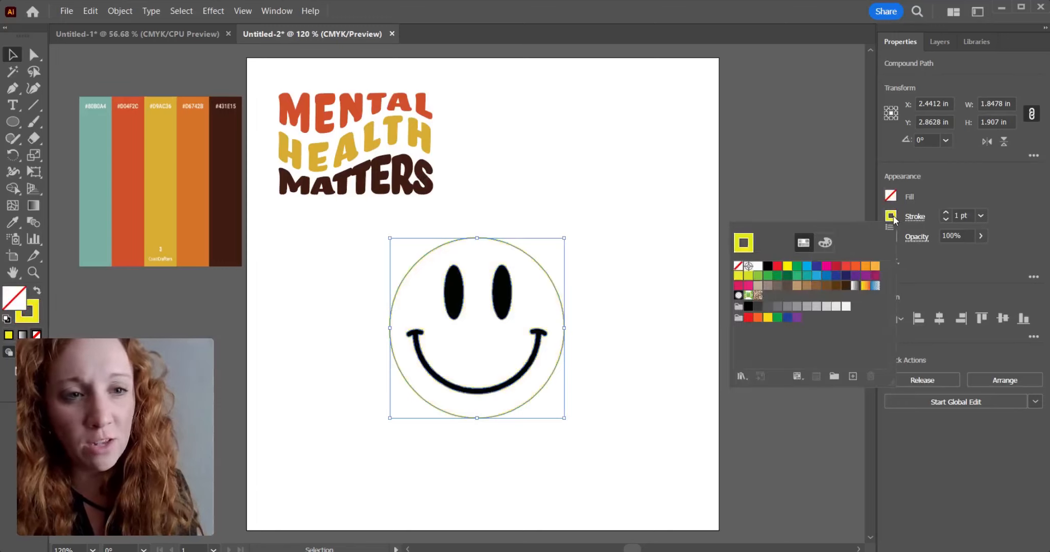
click(768, 267)
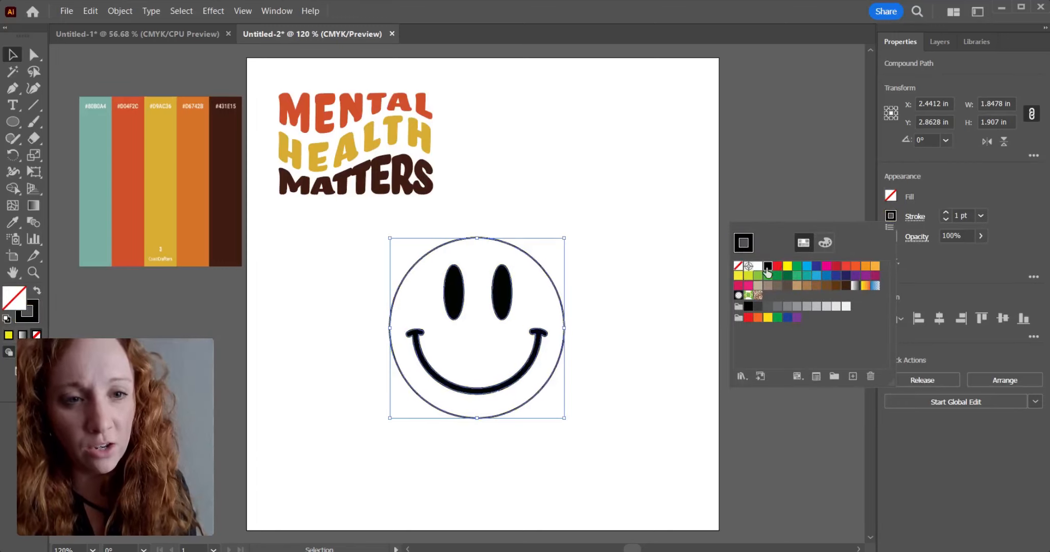
click(606, 315)
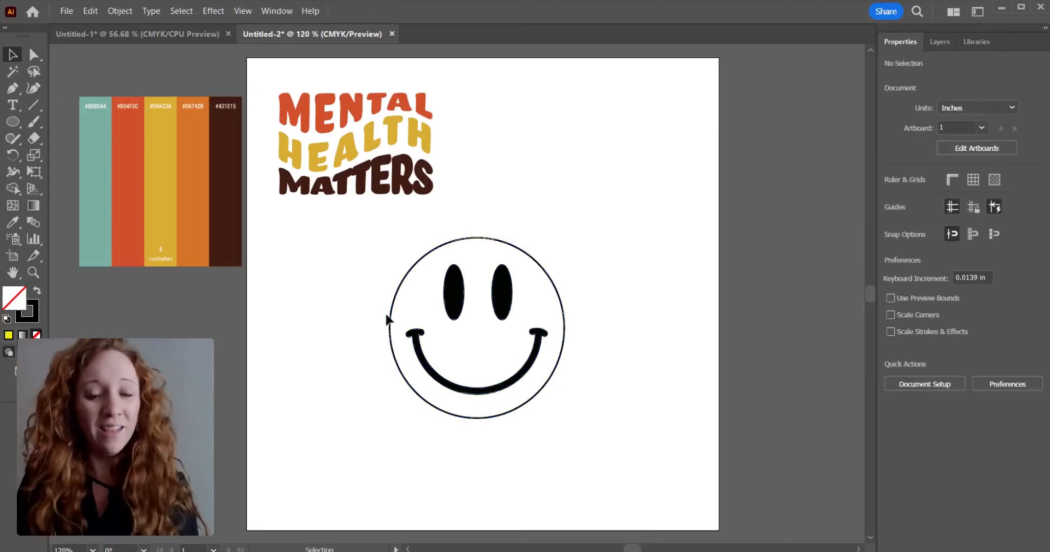
Move the whole smiley slightly to the right on the artboard and display the document in Outline mode.
drag(380, 267, 606, 425)
drag(516, 407, 577, 398)
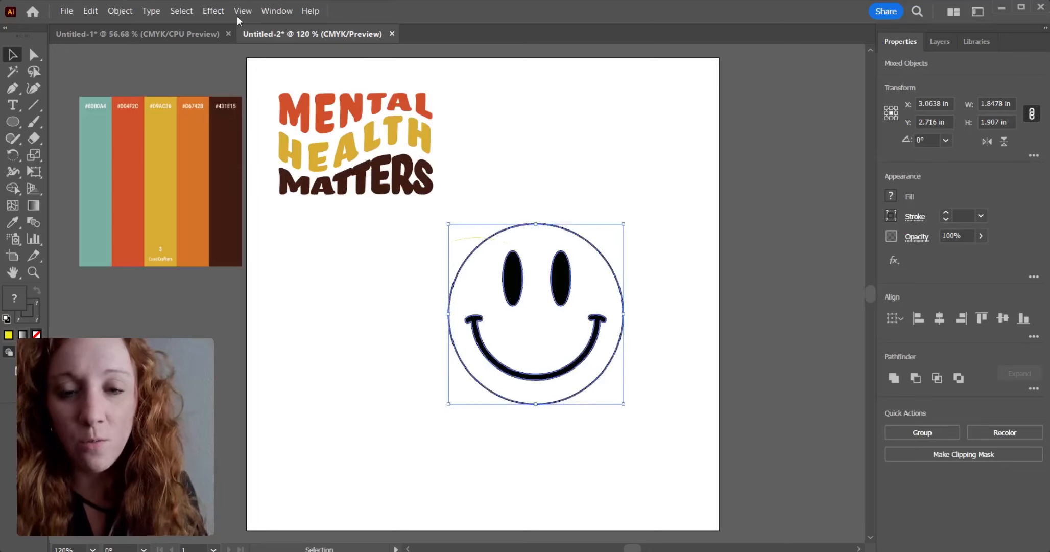
key(ctrl+y)
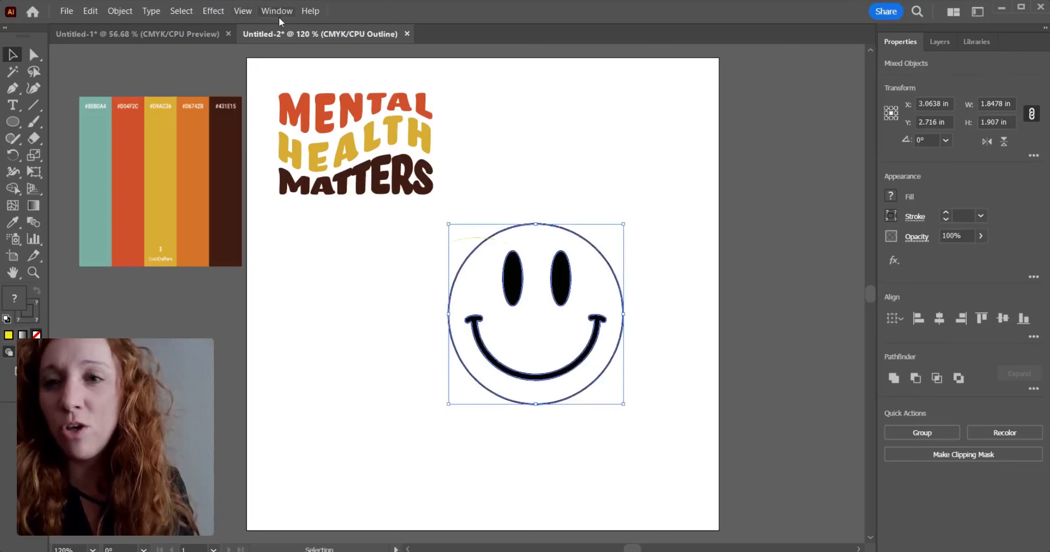
click(756, 304)
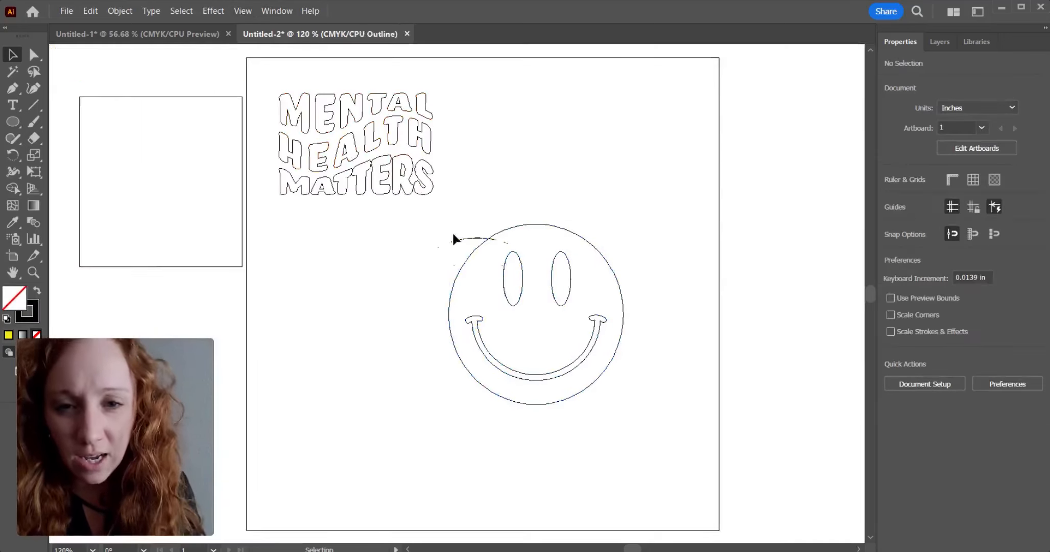
Try to move the smiley paths away from the stray tracing fragments.
click(464, 239)
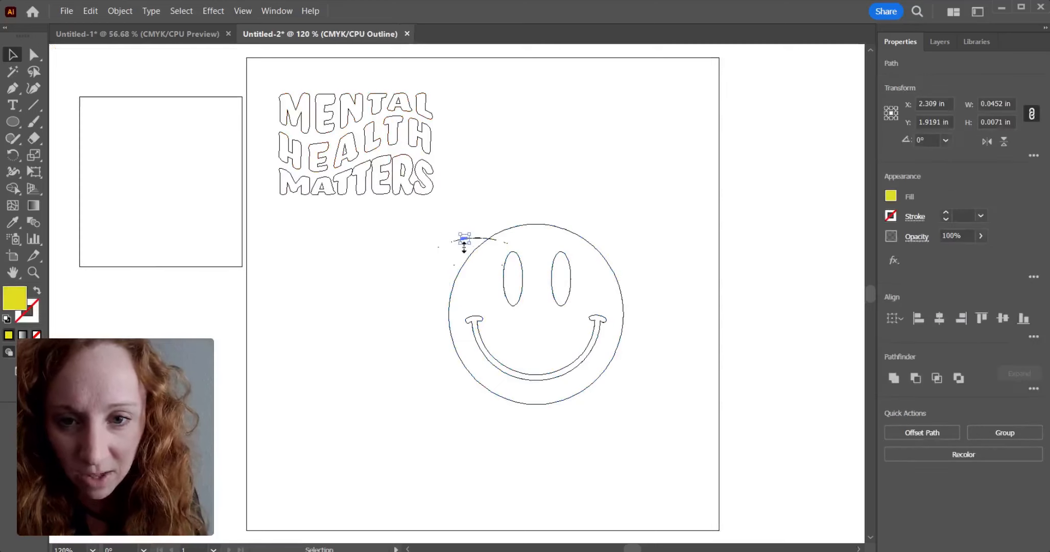
drag(538, 204, 590, 375)
drag(564, 321, 690, 331)
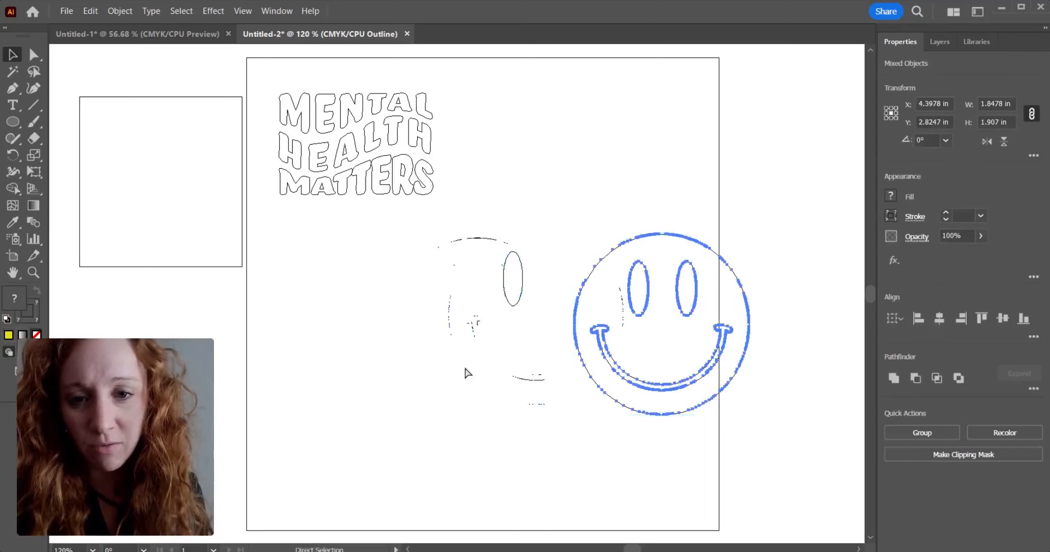
key(ctrl+z)
click(672, 427)
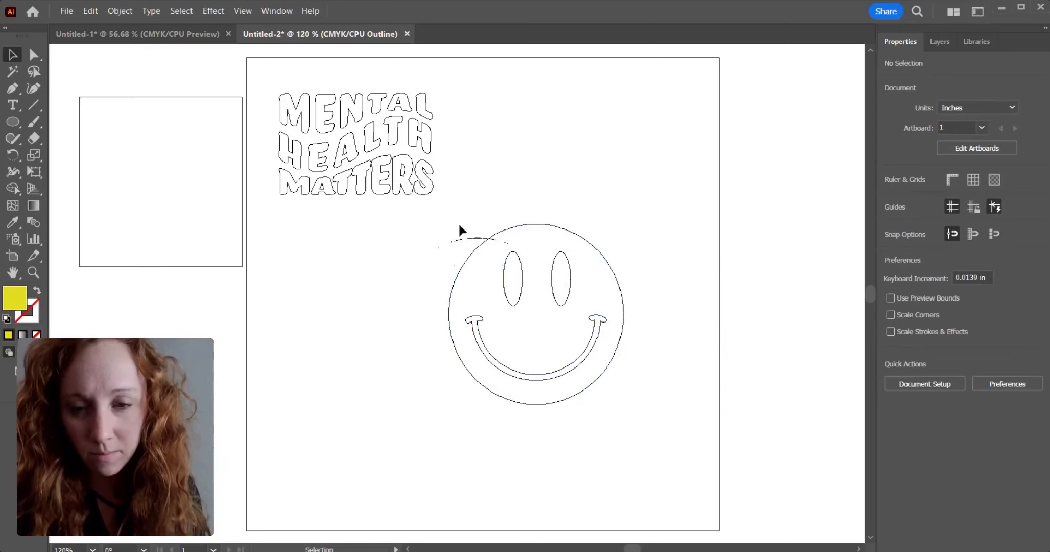
Delete individual stray path fragments near the smiley face's upper-left edge.
click(477, 237)
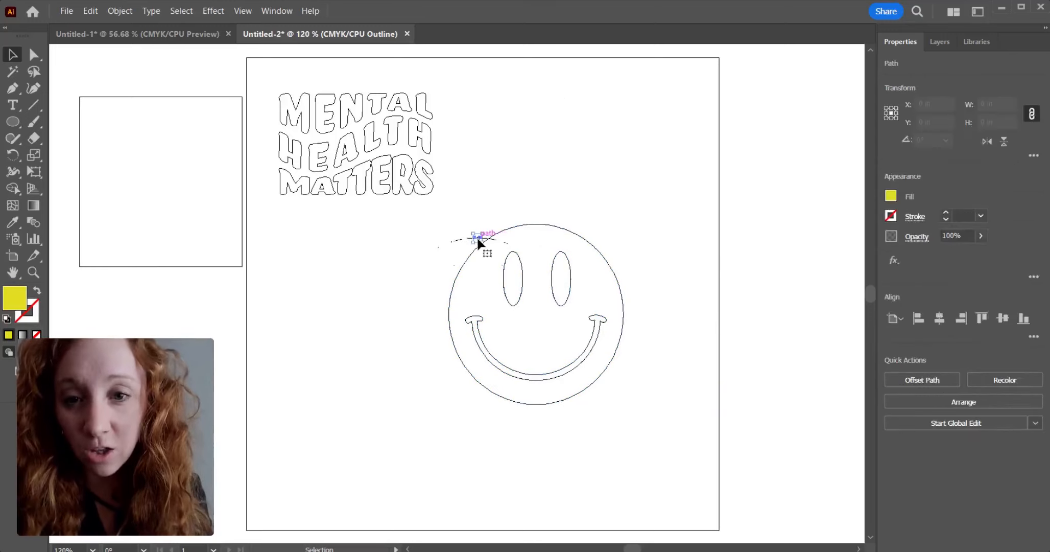
key(Delete)
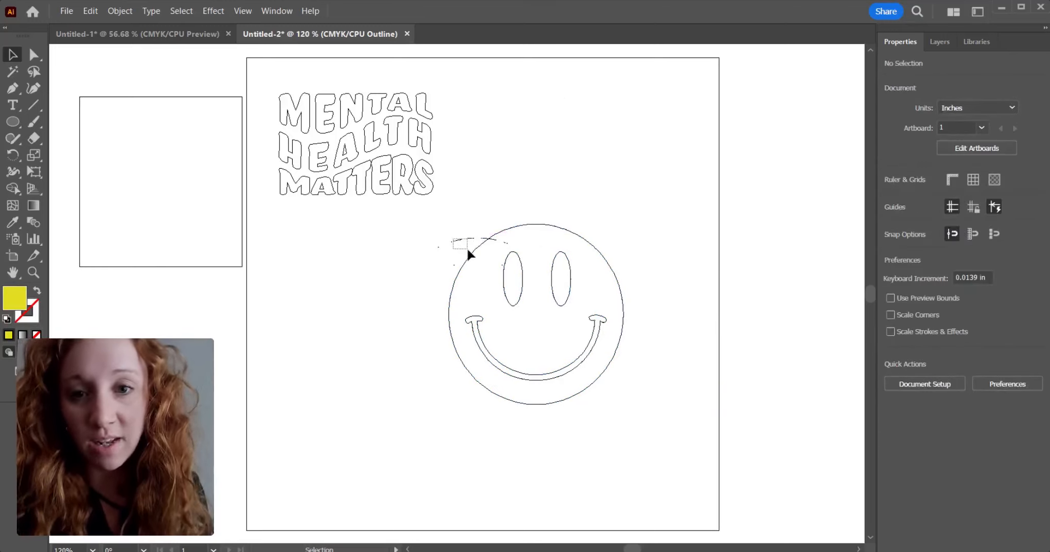
click(467, 248)
key(Delete)
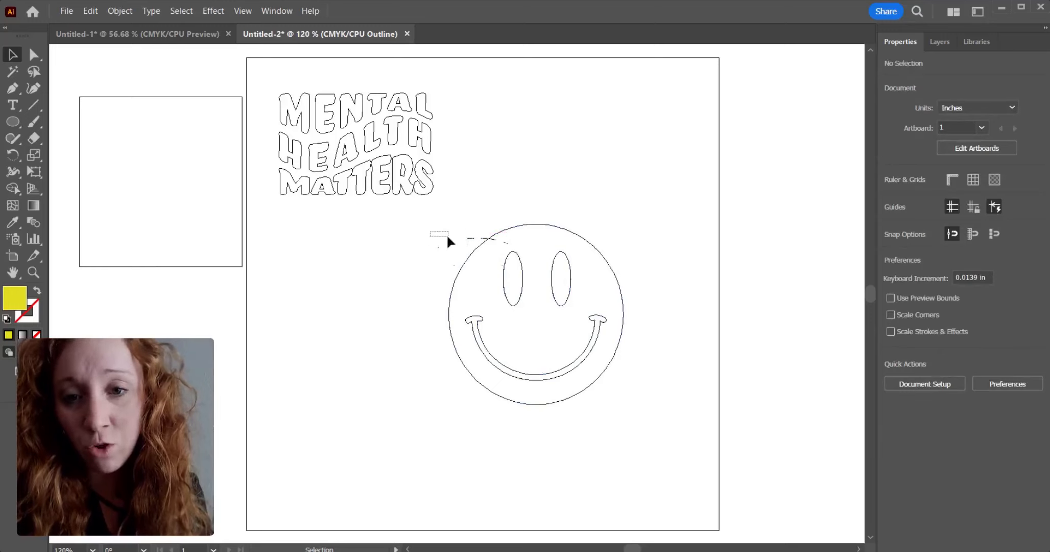
drag(471, 249, 471, 249)
key(Delete)
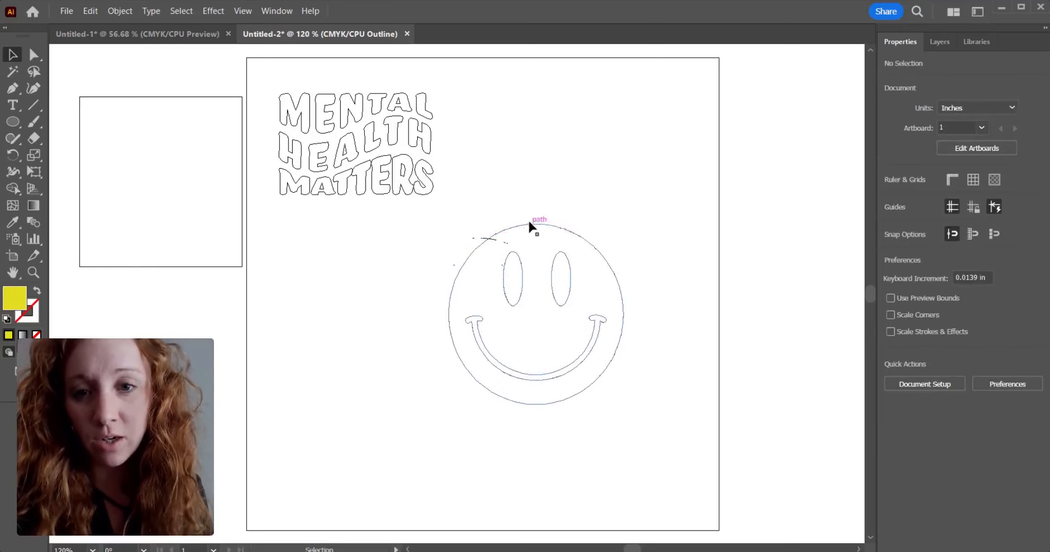
Move the smiley's compound path away from the leftover fragments, past the artboard's right edge.
drag(530, 223, 787, 116)
drag(428, 197, 642, 412)
click(642, 407)
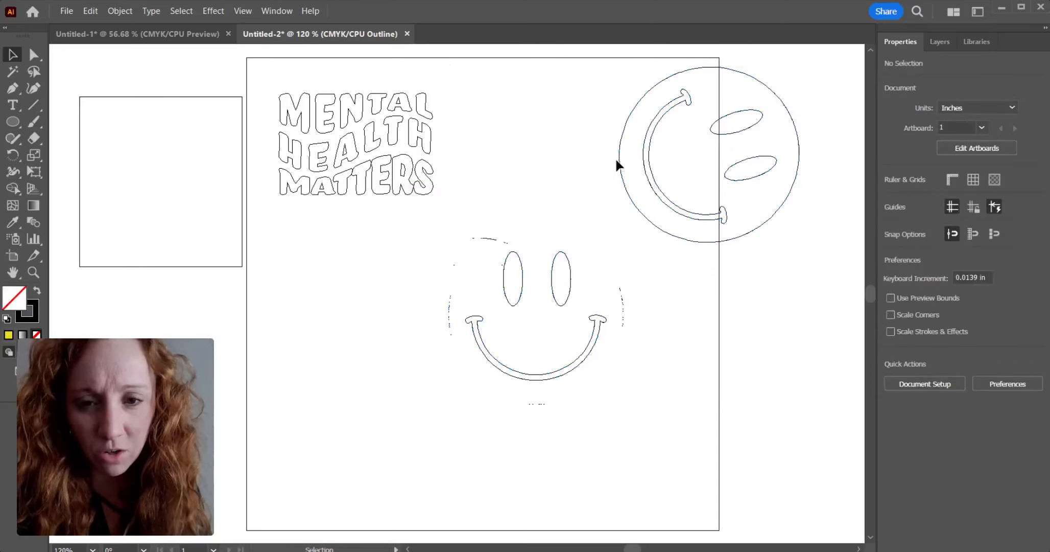
drag(622, 169, 722, 190)
Delete all the duplicate eye, mouth and edge fragments left behind on the artboard.
mouse_move(458, 202)
mouse_down()
mouse_move(721, 370)
mouse_move(663, 439)
mouse_up()
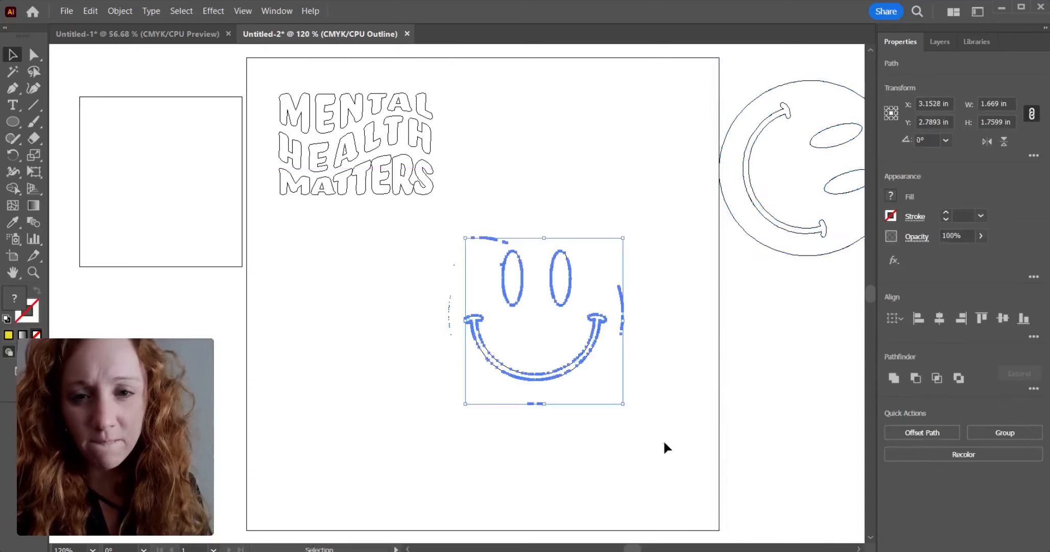
key(Delete)
drag(419, 253, 542, 419)
key(Delete)
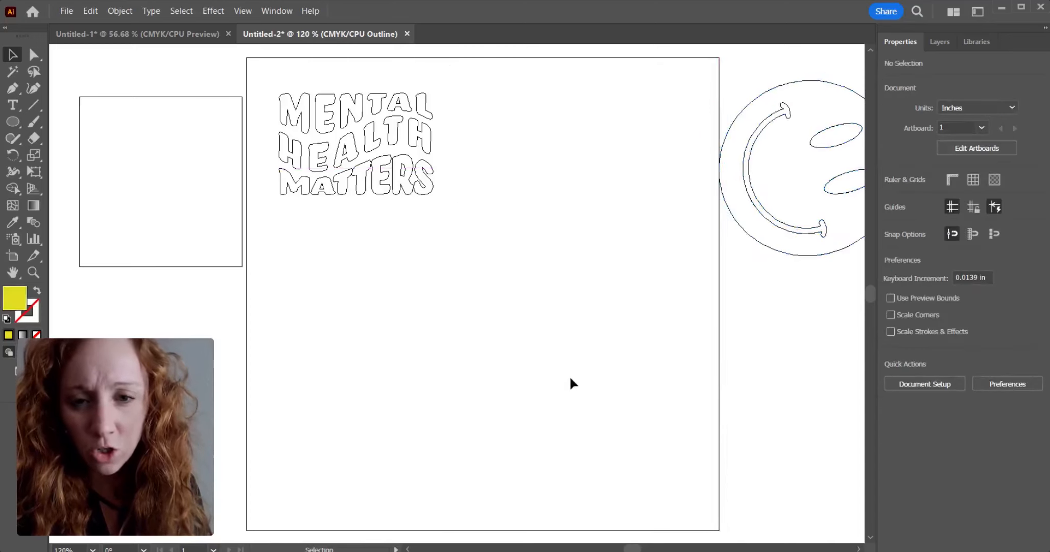
Move the smiley back onto the artboard below the lettering and rotate it nearly upright, to about 354.38°.
drag(729, 122, 430, 297)
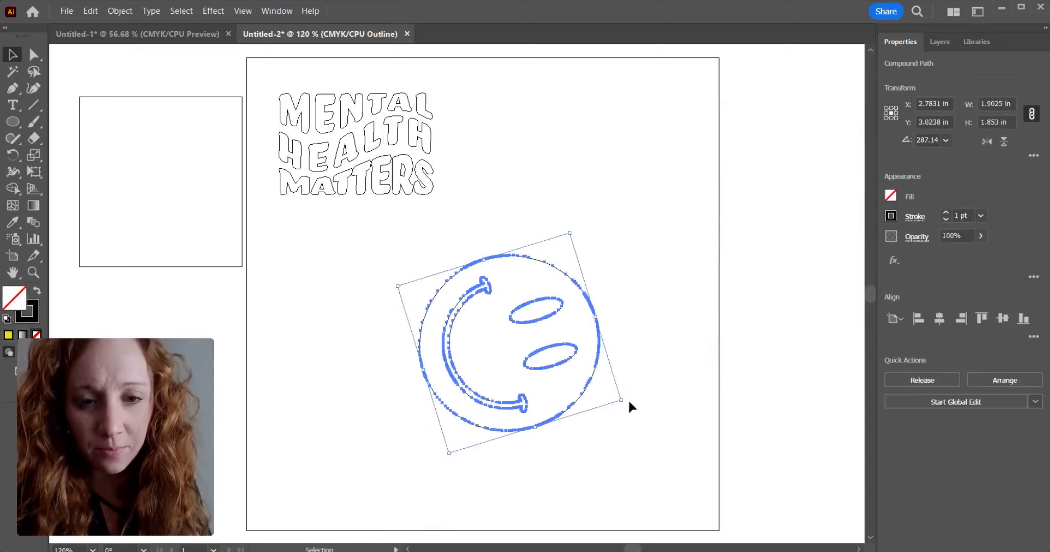
drag(630, 403, 592, 271)
click(590, 268)
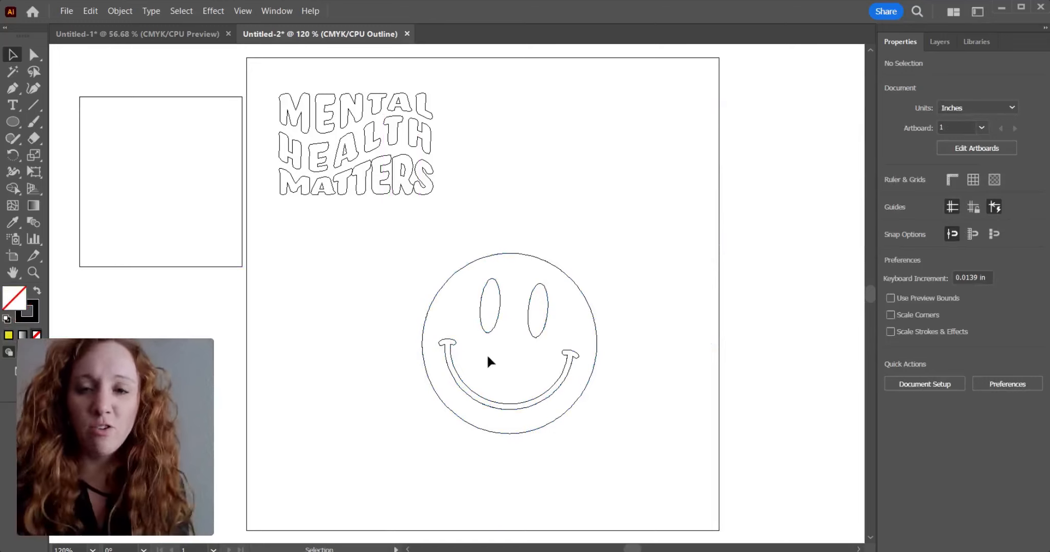
Inspect the smile's outline up close and return the document to Preview mode.
click(33, 272)
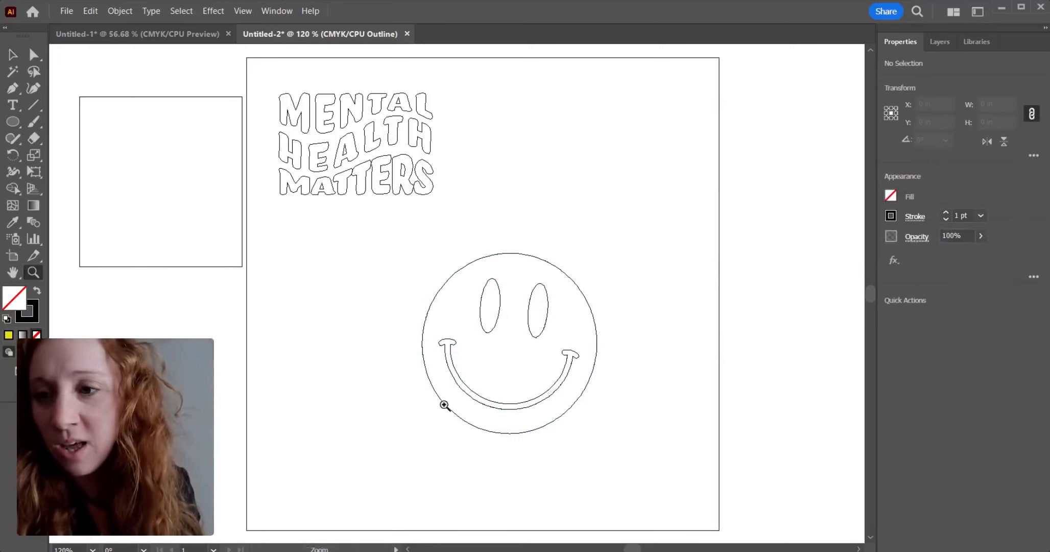
drag(460, 378, 523, 368)
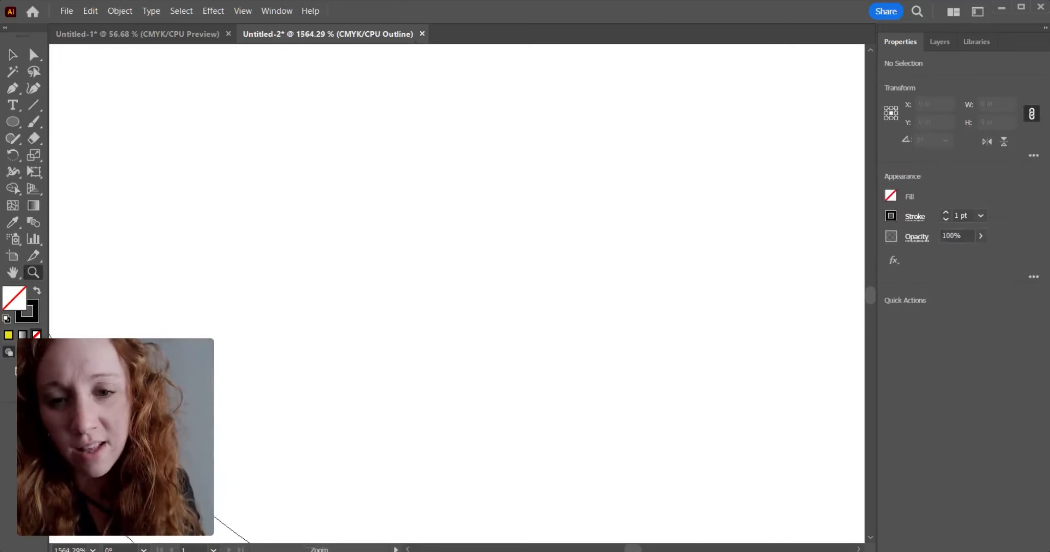
scroll(457, 293, up, 1)
scroll(457, 294, down, 5)
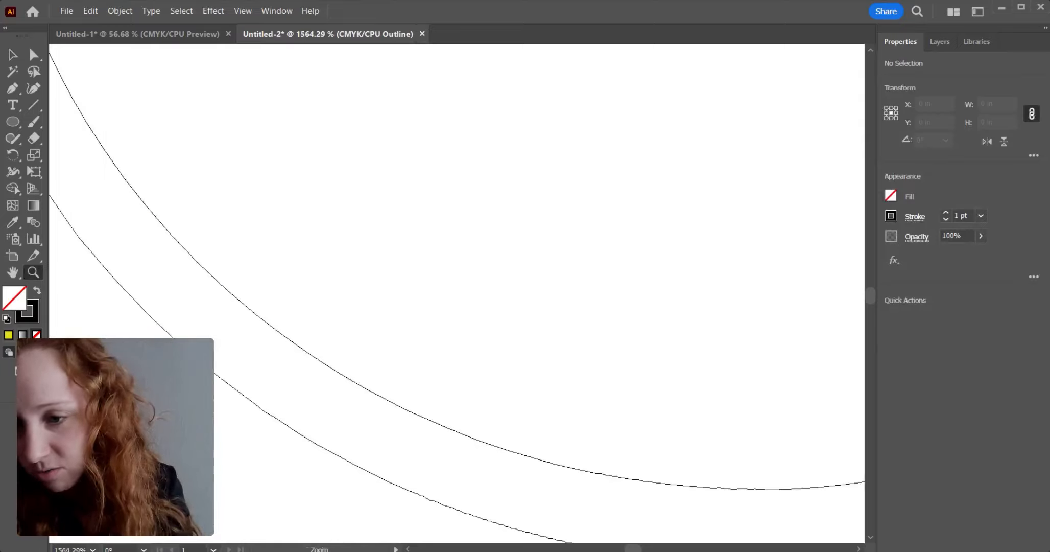
double_click(12, 272)
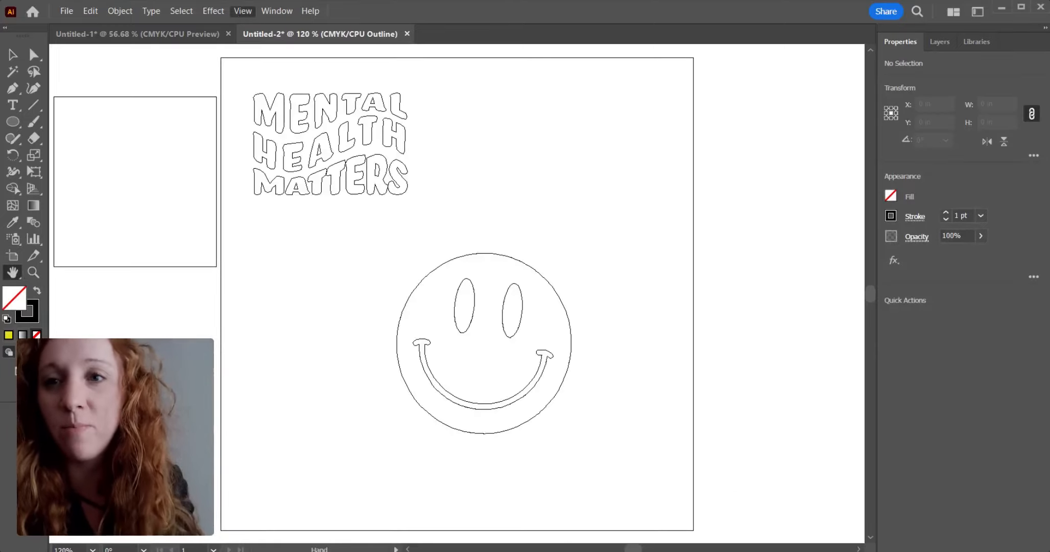
click(300, 34)
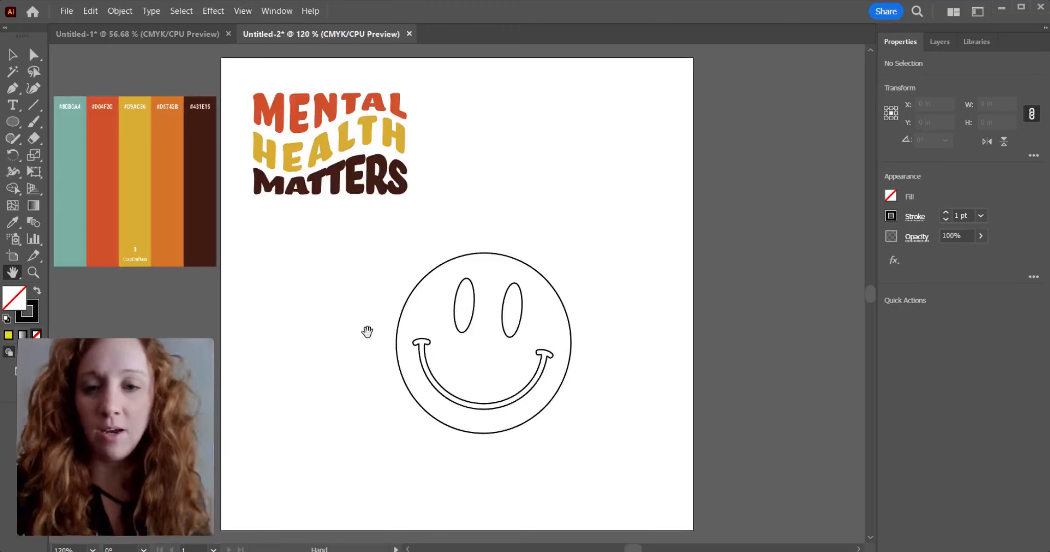
Release the smiley's compound path and swap fill and stroke on both eyes and the mouth to make them solid black.
key(v)
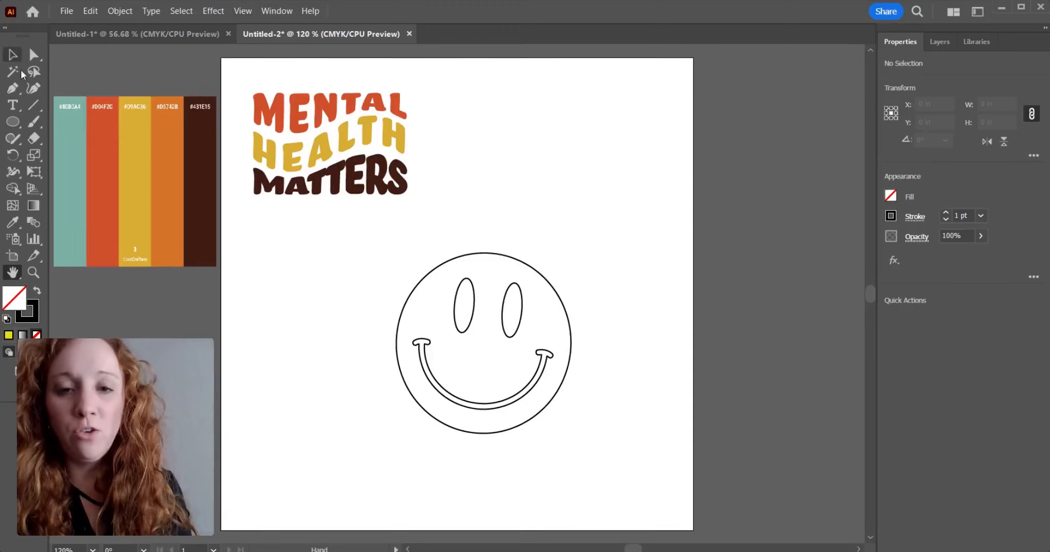
click(470, 323)
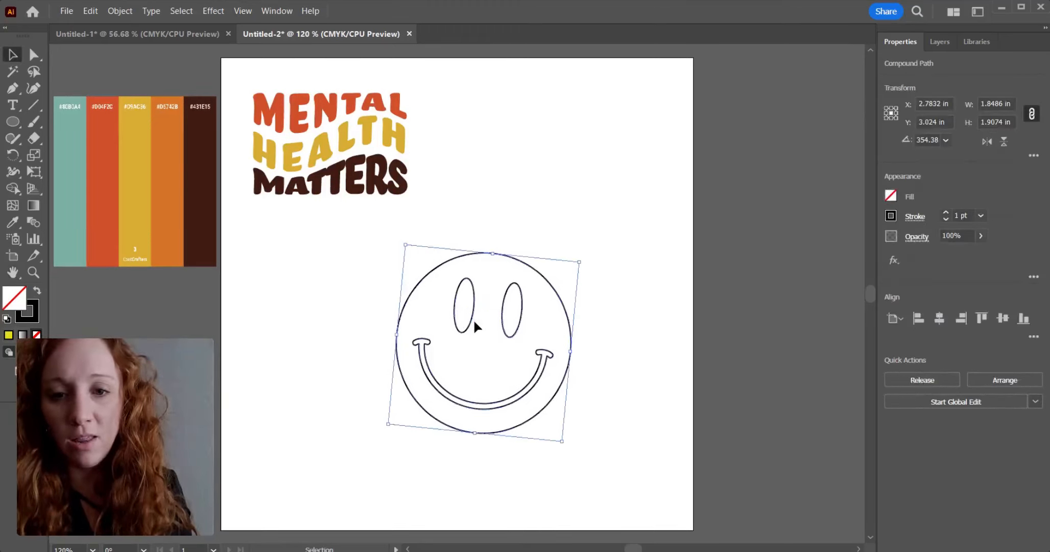
click(511, 335)
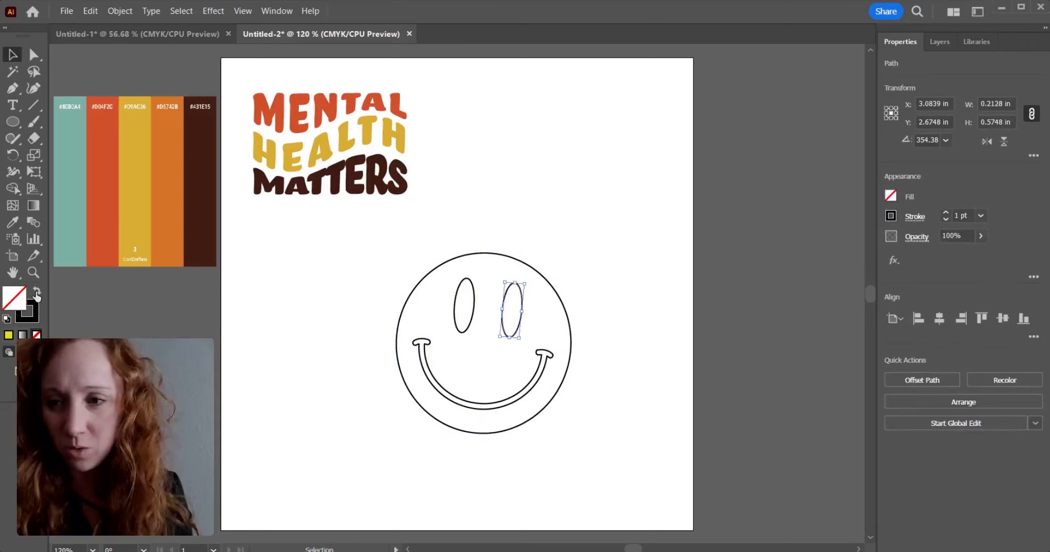
key(shift+x)
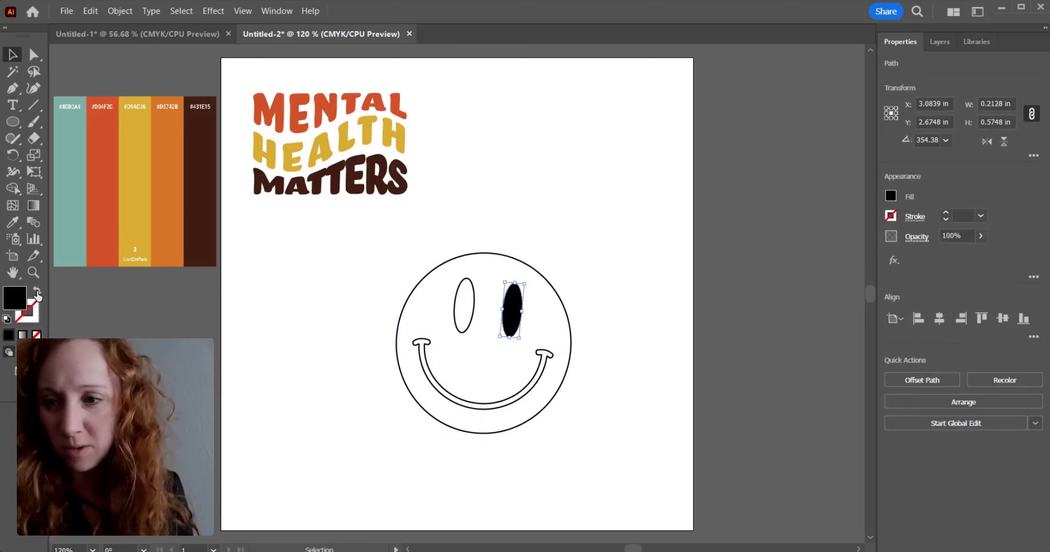
click(464, 325)
key(shift+x)
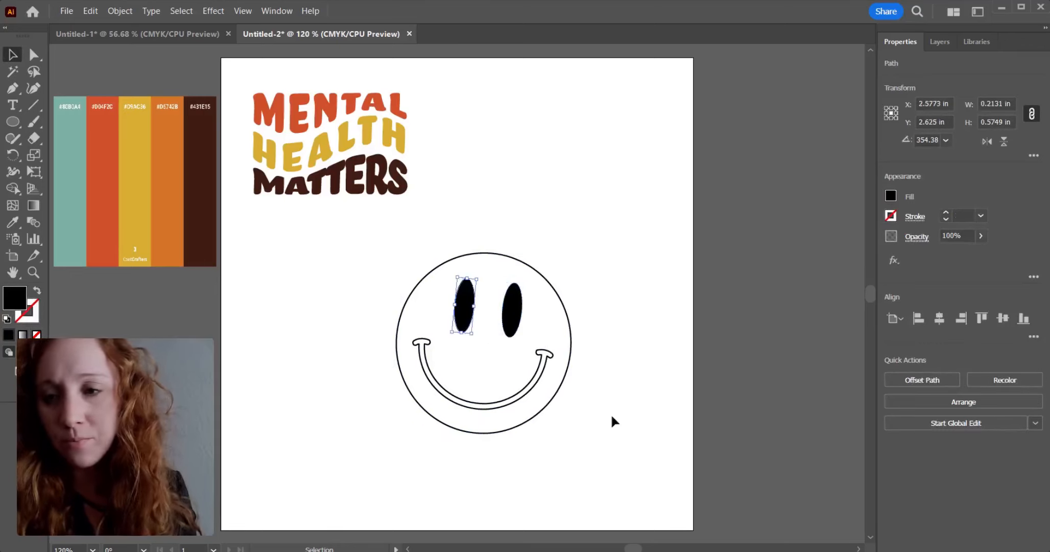
click(498, 403)
click(37, 291)
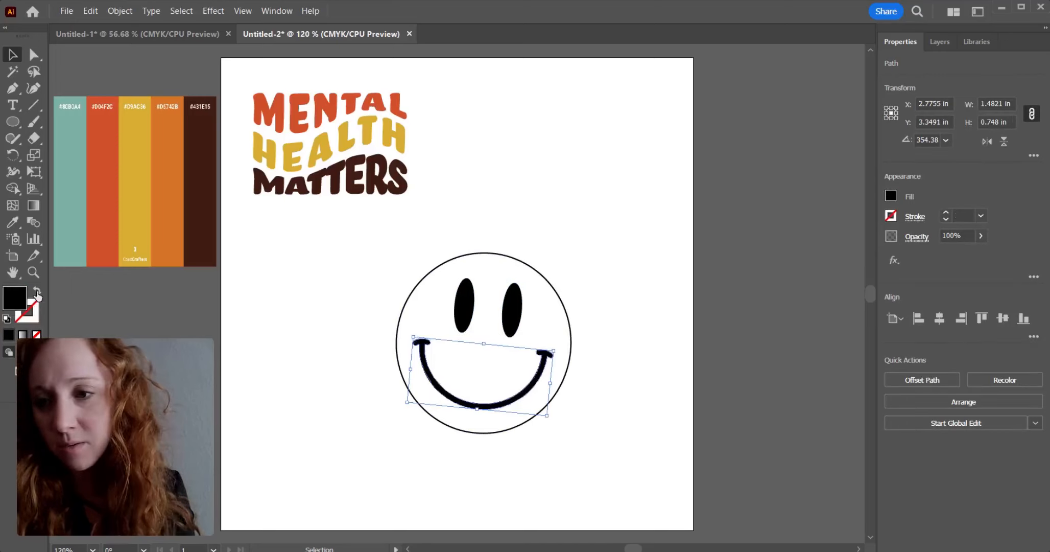
click(569, 245)
drag(414, 245, 581, 424)
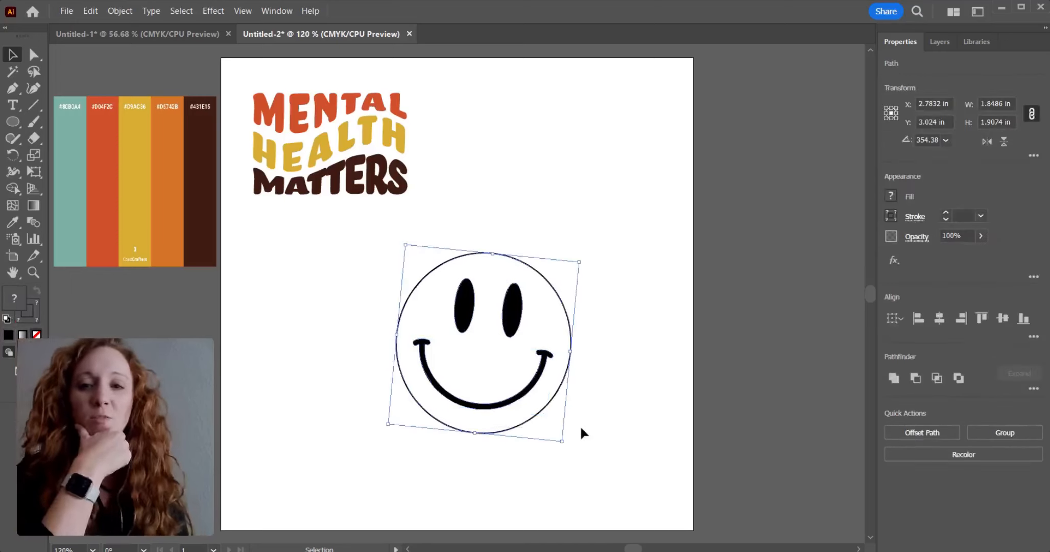
click(581, 424)
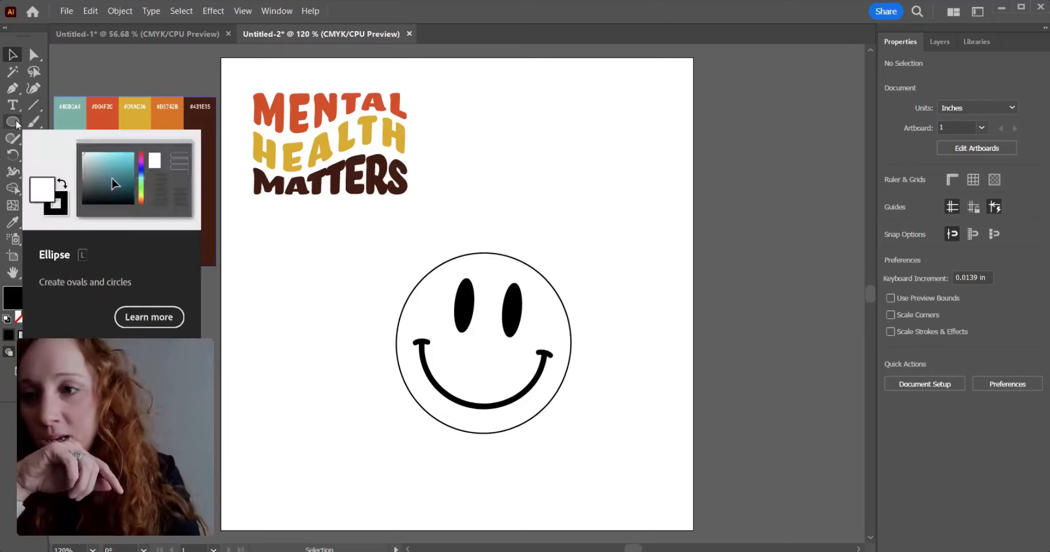
Try to run path type directly along the smiley's own face outline.
click(11, 105)
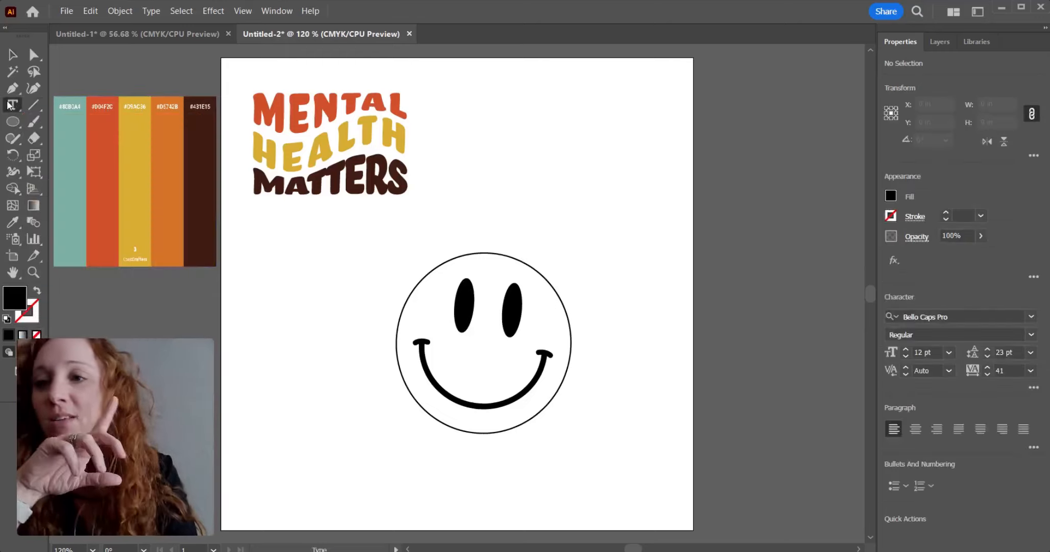
alt+click(423, 276)
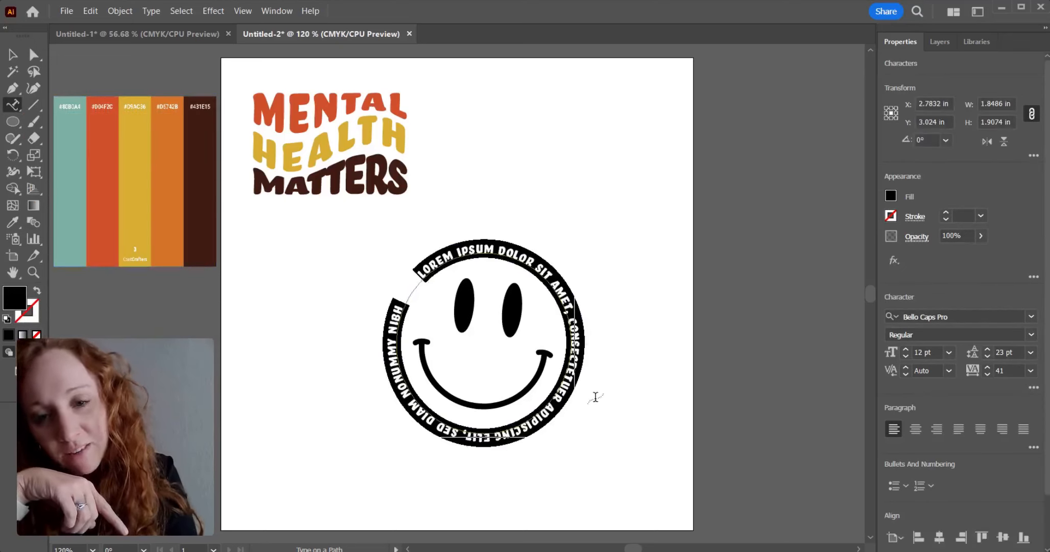
key(ctrl+z)
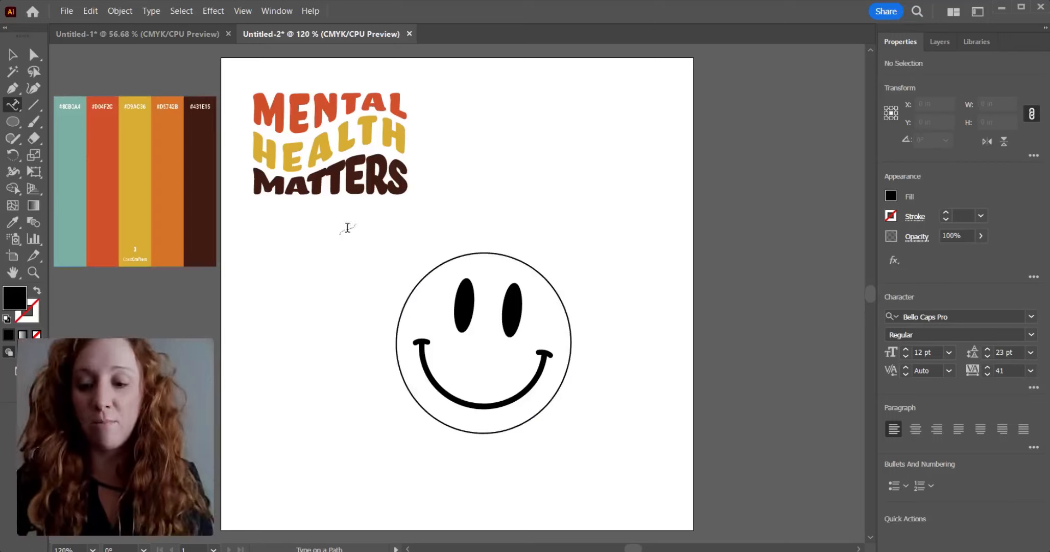
Draw an unfilled black 1 pt ellipse from the smiley's centre, matched to its face outline at about 1.85 by 1.91 in.
click(9, 125)
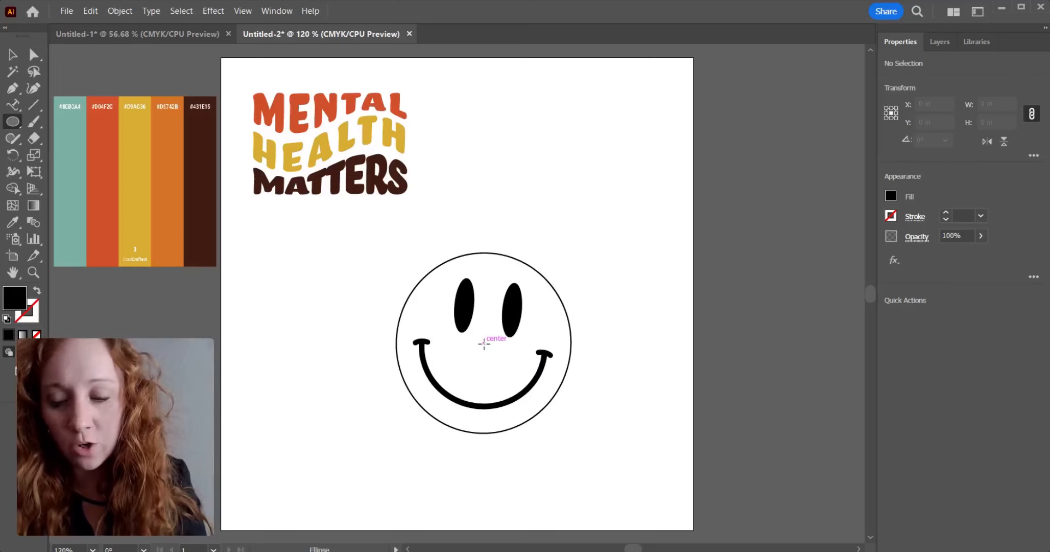
drag(484, 344, 574, 433)
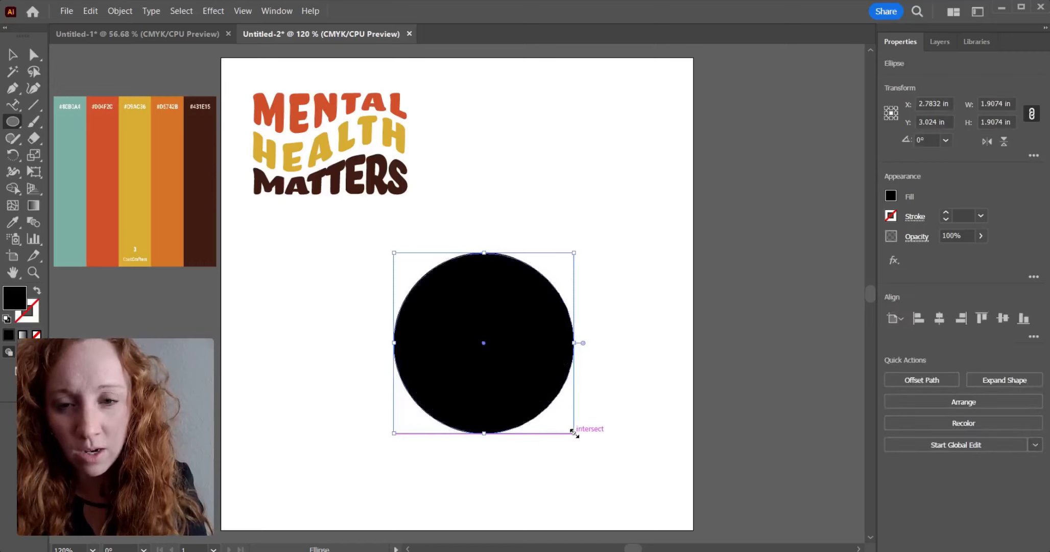
click(35, 295)
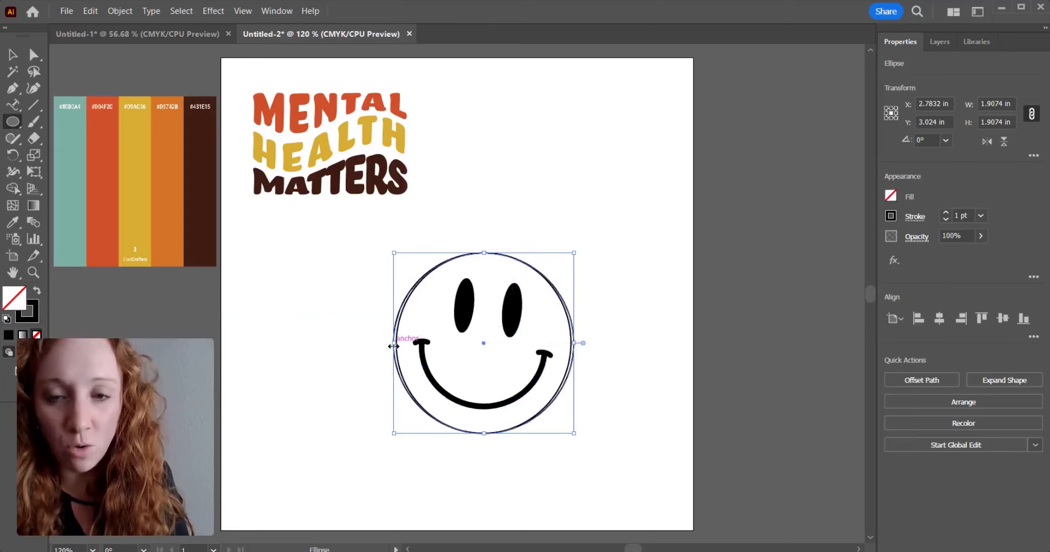
drag(394, 343, 398, 341)
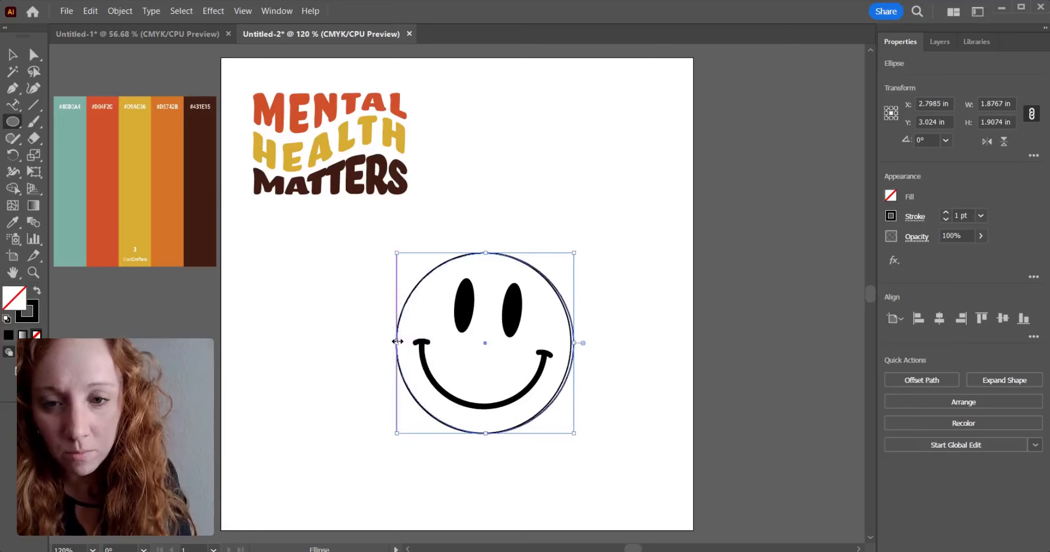
drag(575, 342, 571, 342)
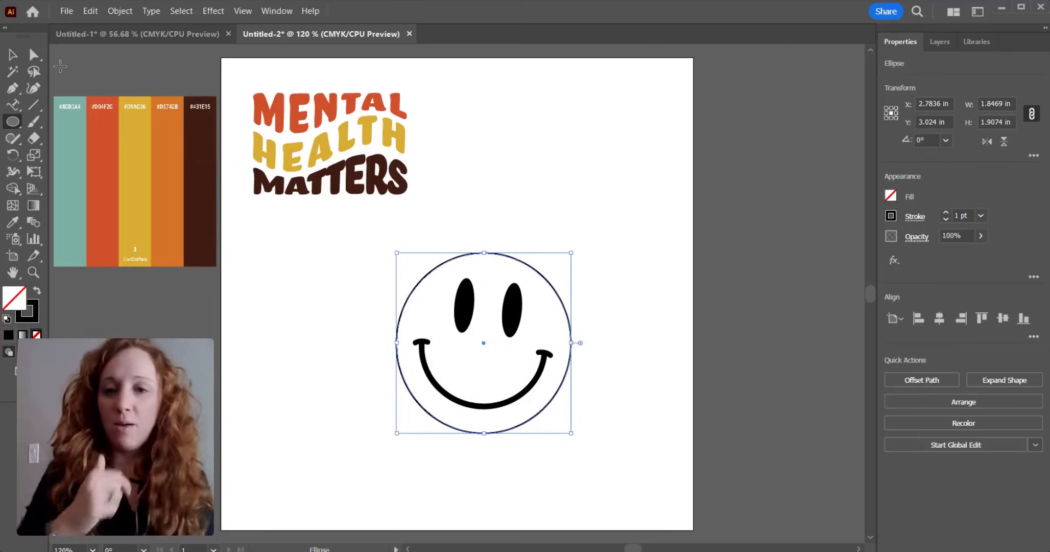
Duplicate the ellipse, delete the extra copy, and keep one above the smiley and one overlapping the artboard's right edge.
click(12, 54)
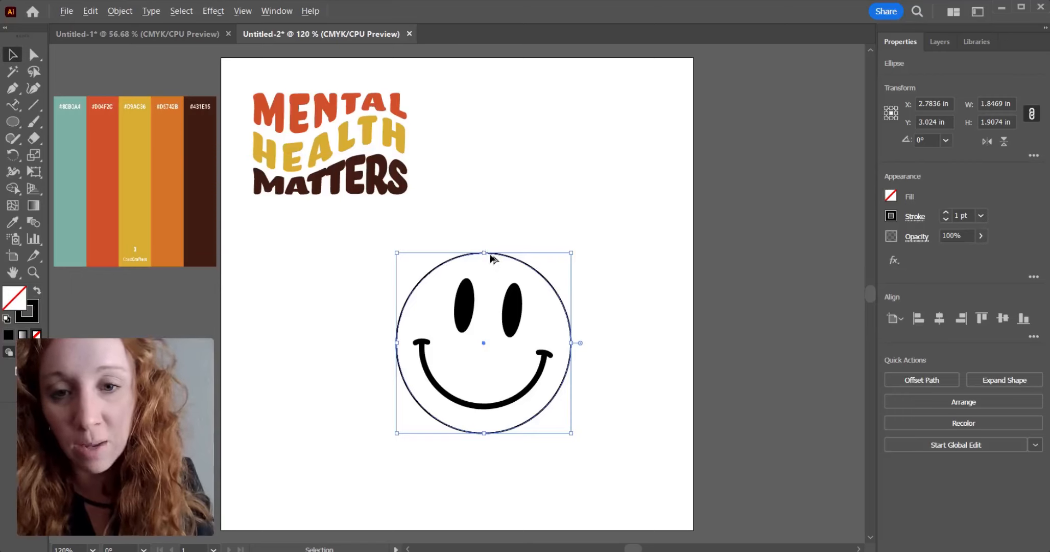
drag(489, 253, 553, 95)
drag(439, 265, 494, 332)
drag(547, 123, 553, 134)
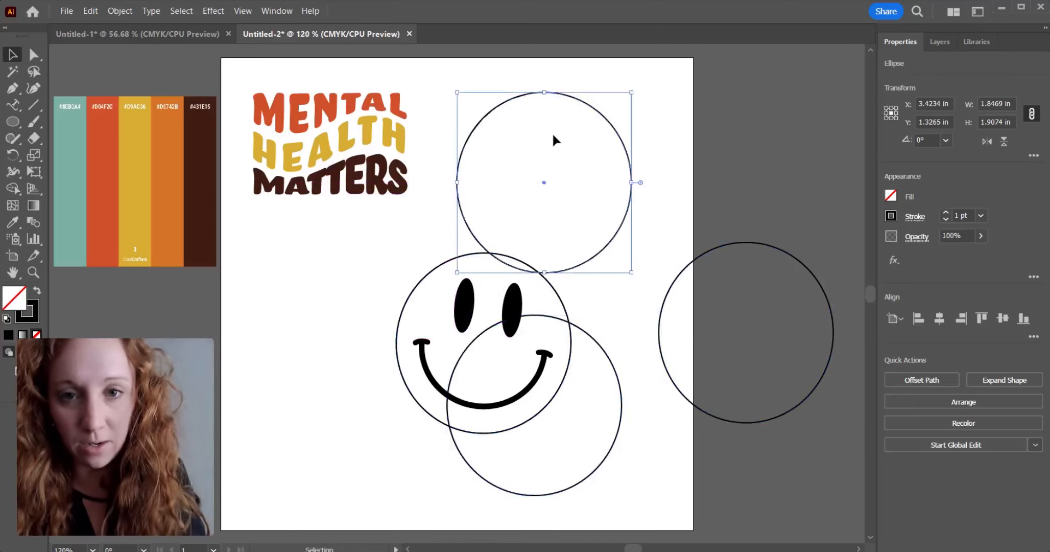
key(Delete)
drag(576, 325, 634, 87)
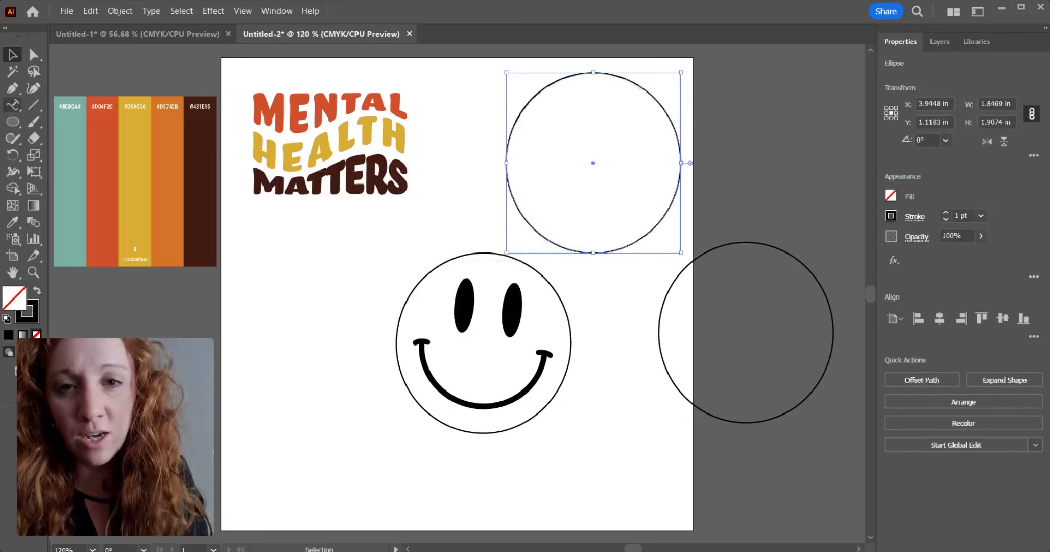
Add the path text "LOVE GOD" along the upper circle on the artboard.
click(10, 108)
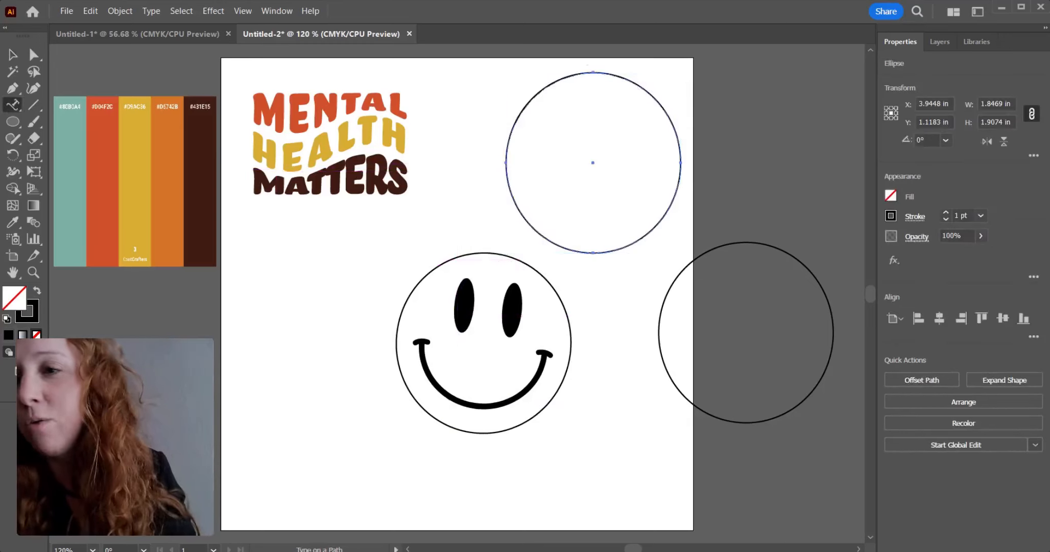
click(510, 125)
click(642, 304)
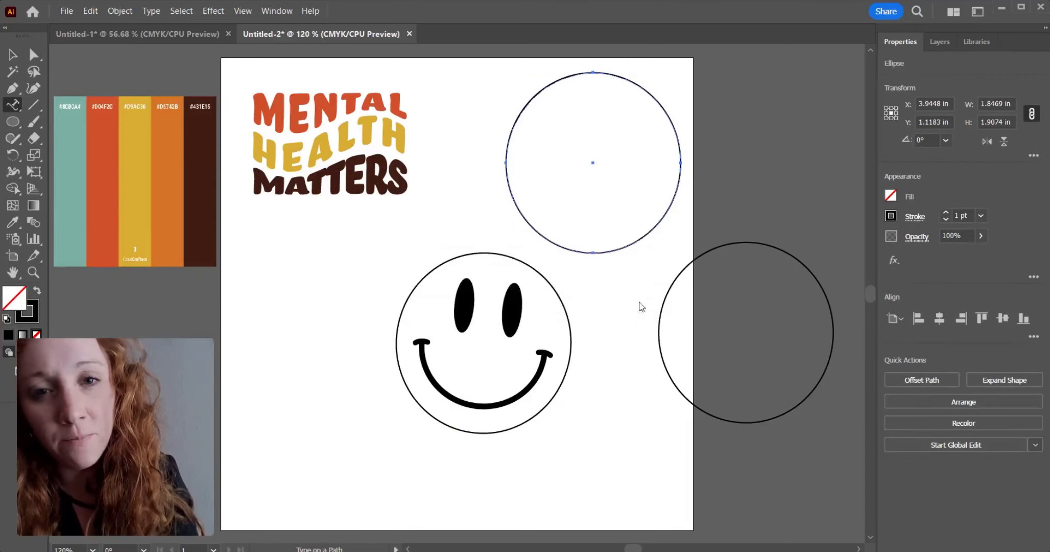
click(527, 104)
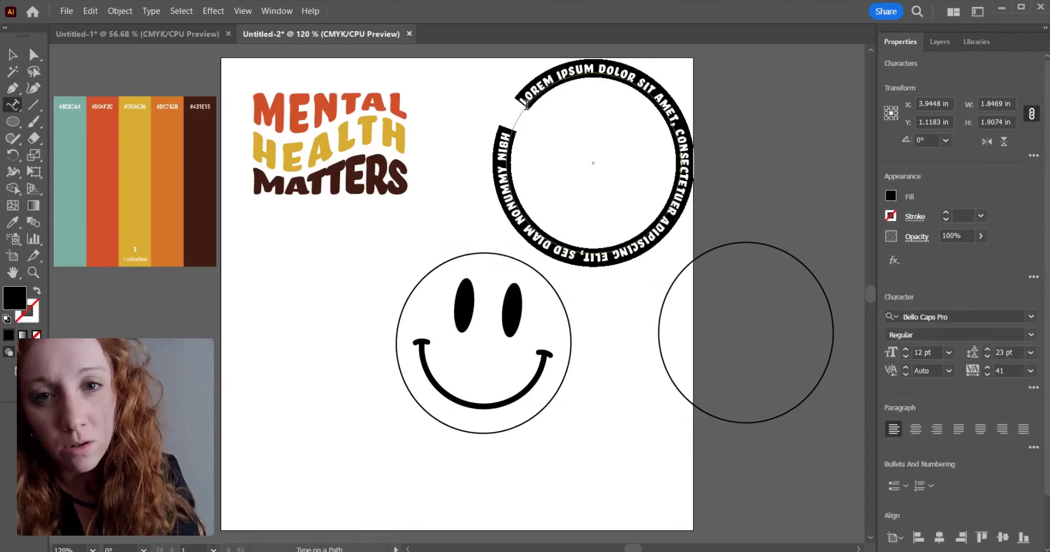
text(LOVE GOD)
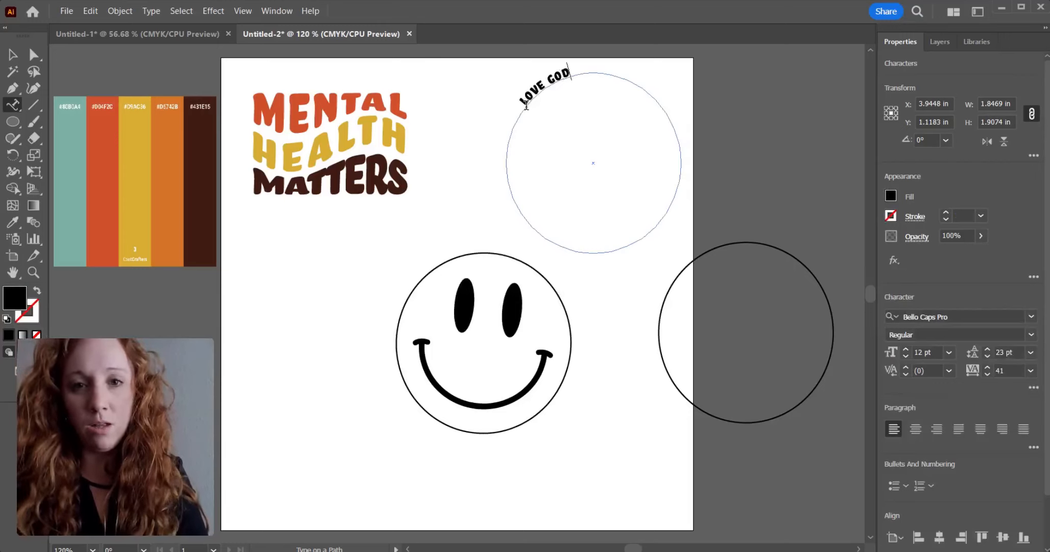
key(Escape)
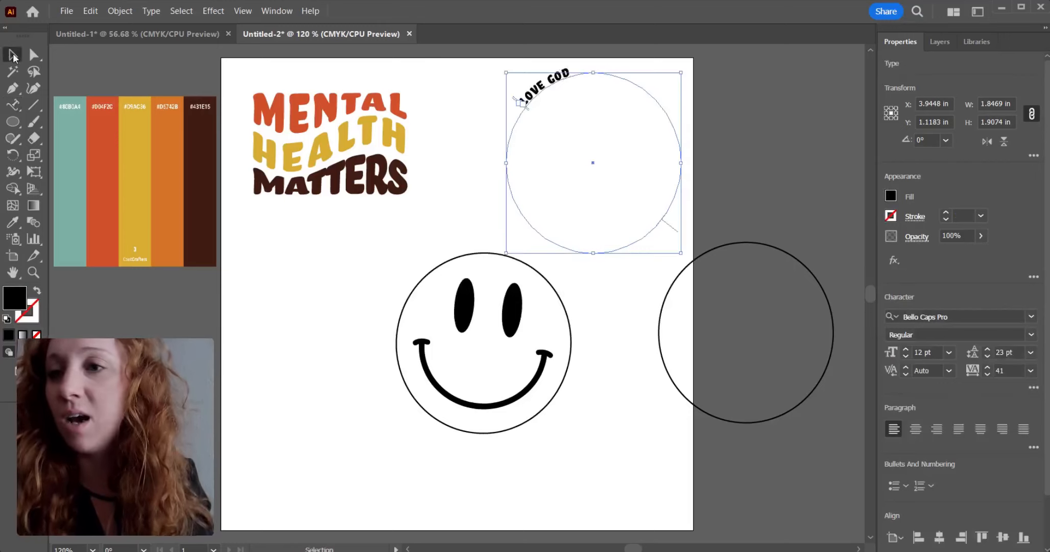
Rotate the LOVE GOD path text to about 333.19° and enlarge its font size to 32 pt.
drag(684, 259, 620, 264)
click(907, 348)
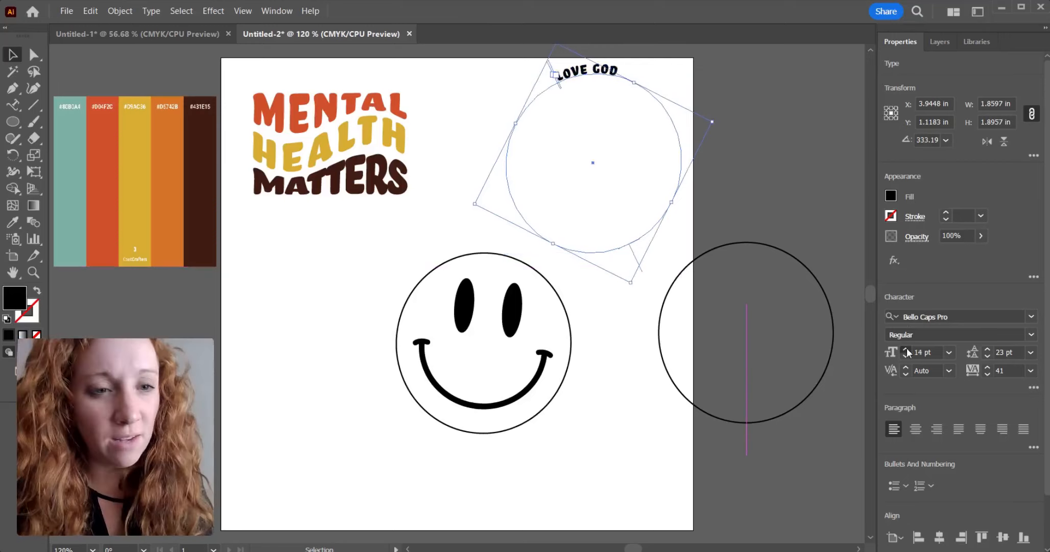
click(907, 349)
click(907, 349)
click(906, 348)
click(907, 348)
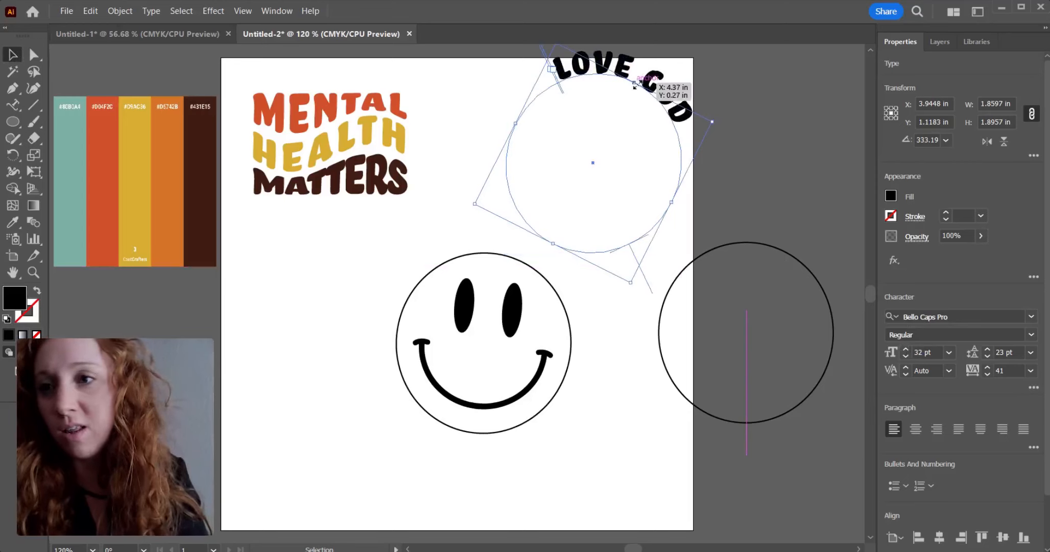
Move the LOVE GOD text onto the smiley and rotate it to about 353.10° so it arches over the top.
drag(628, 78, 512, 258)
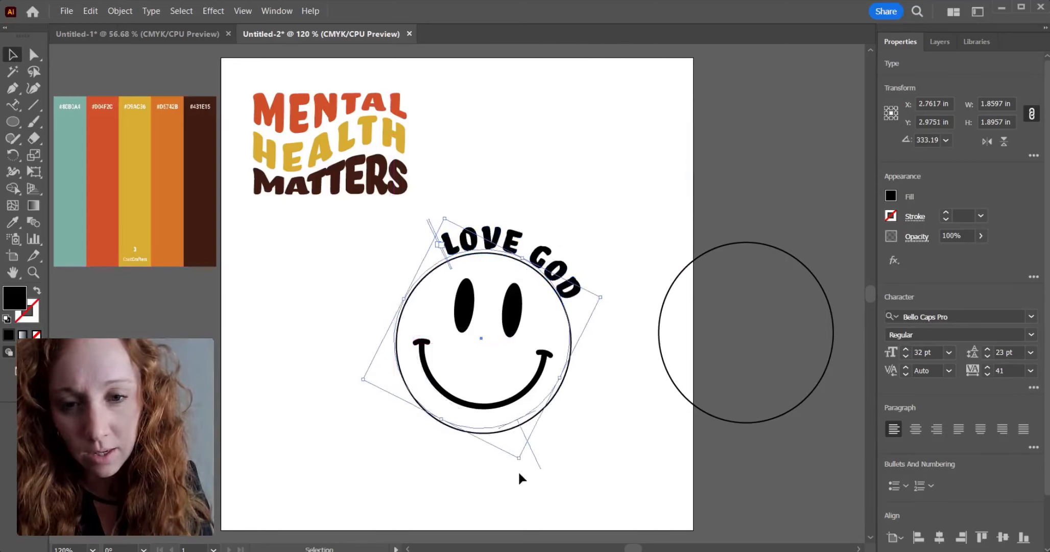
drag(522, 465, 567, 438)
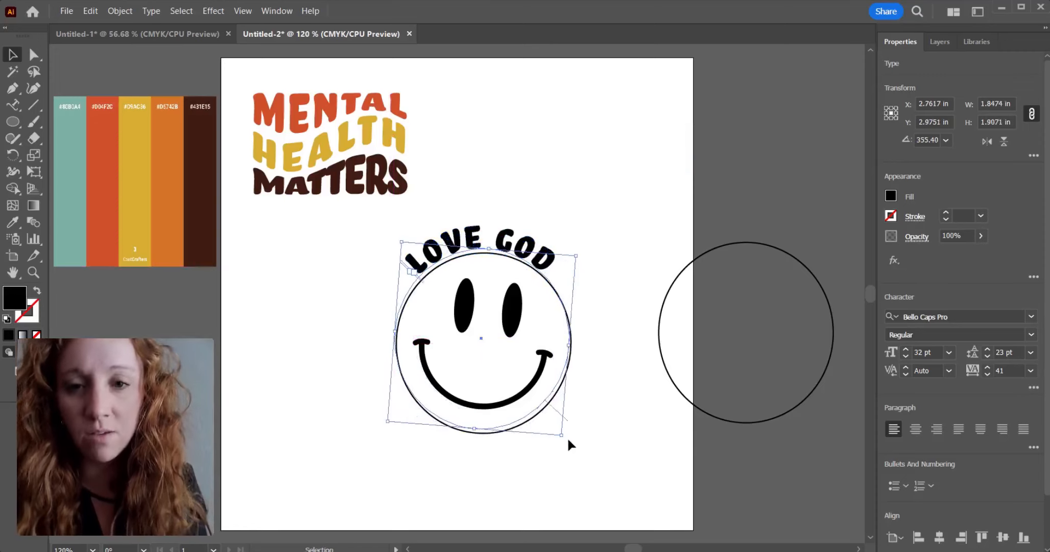
click(549, 441)
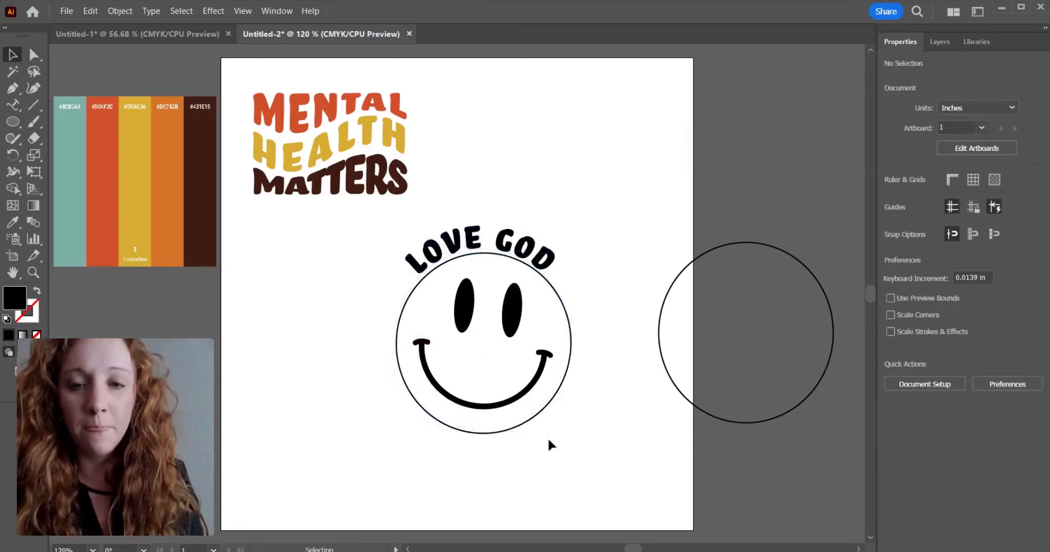
click(527, 245)
drag(566, 440, 562, 443)
Raise the spare circle at the artboard's edge and add the path text "LOVE PEOPLE" along it.
drag(746, 243, 701, 141)
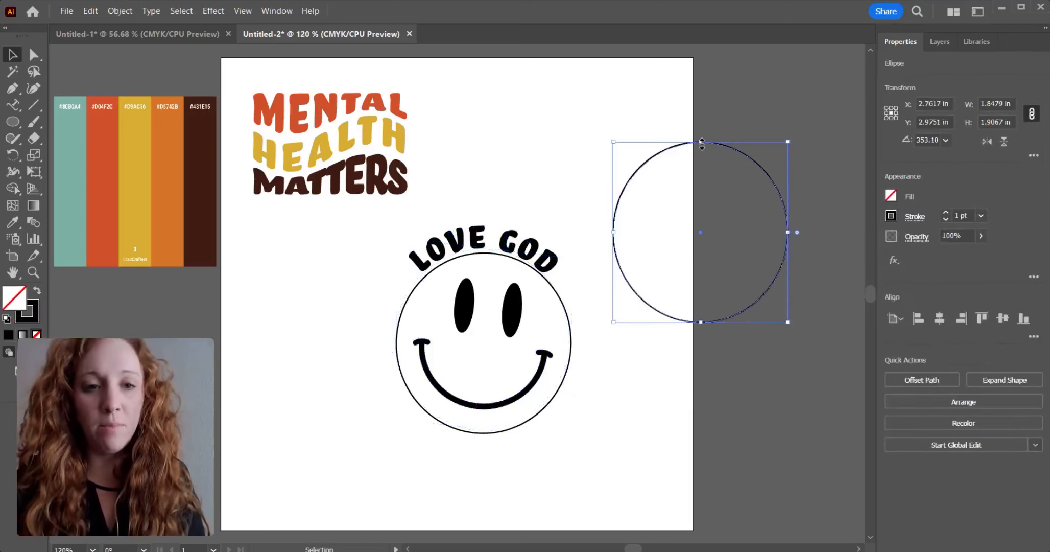
click(12, 106)
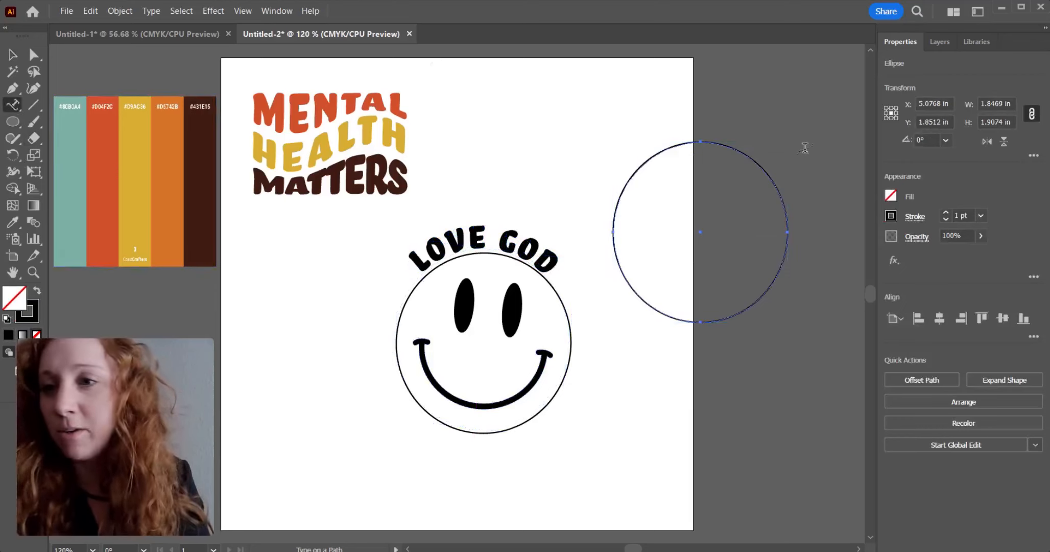
click(714, 142)
text(L)
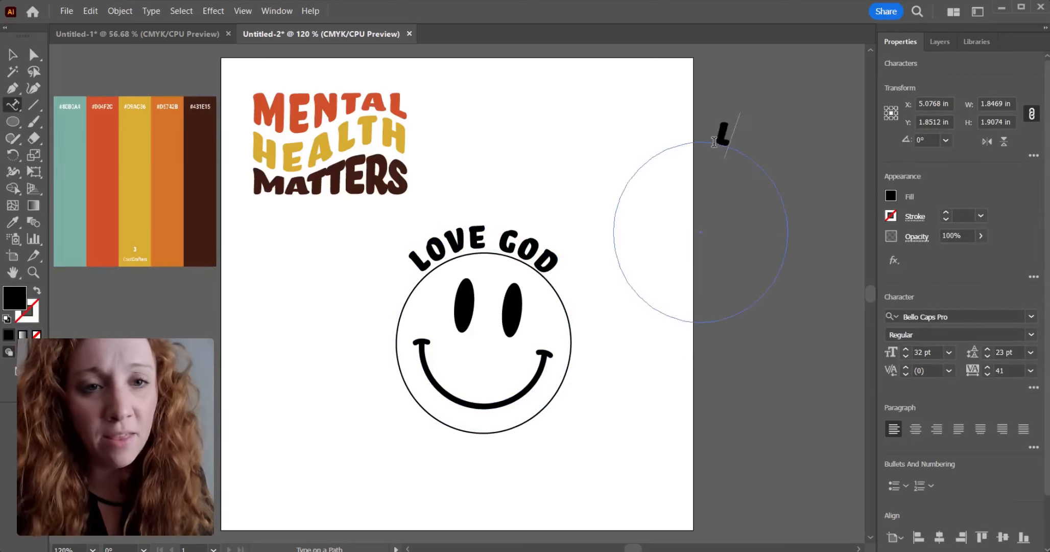
text(OVE PEOPLE)
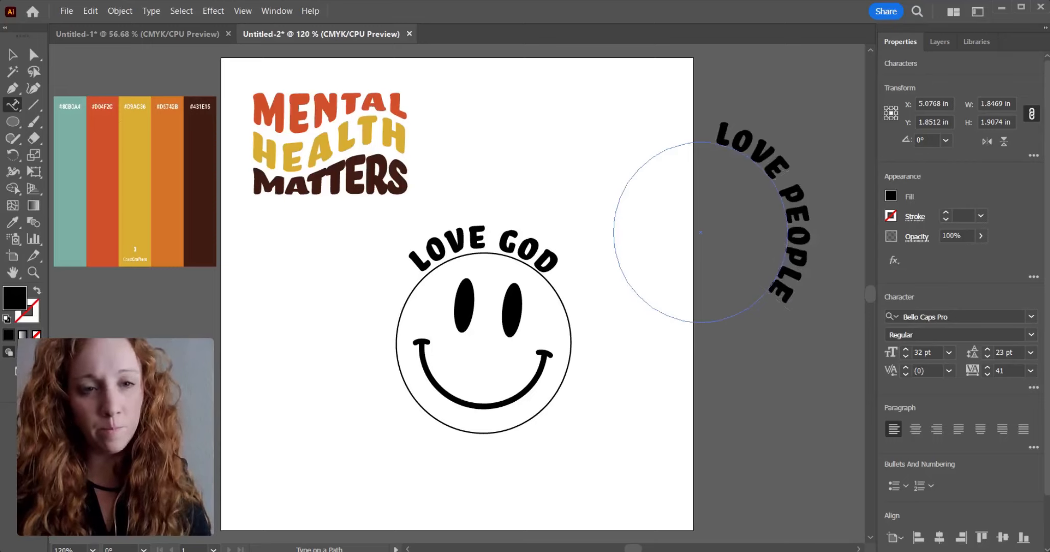
click(21, 56)
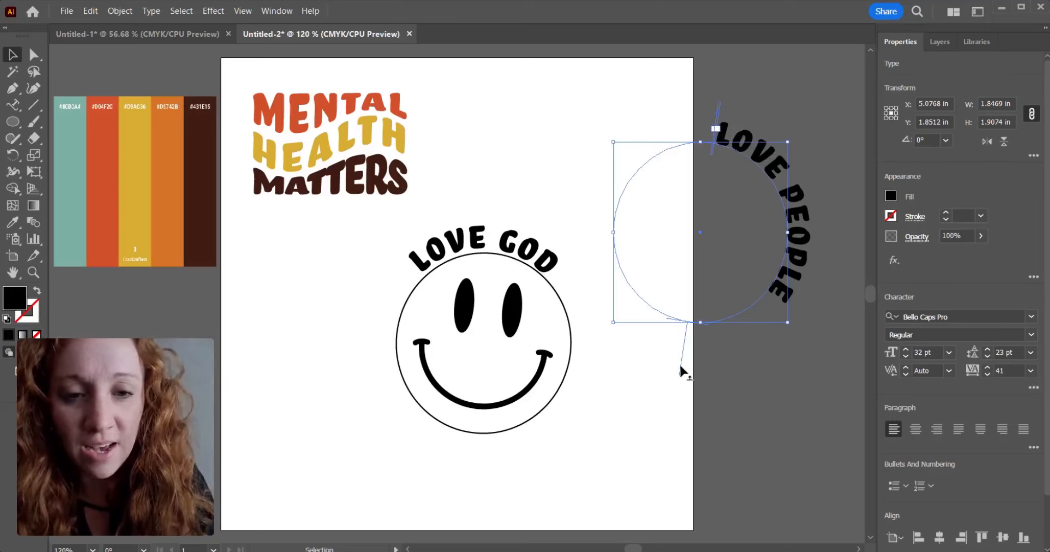
Flip LOVE PEOPLE to the inside of its circle, rotate it to about 37.93° and centre it under the smiley.
drag(680, 363, 404, 420)
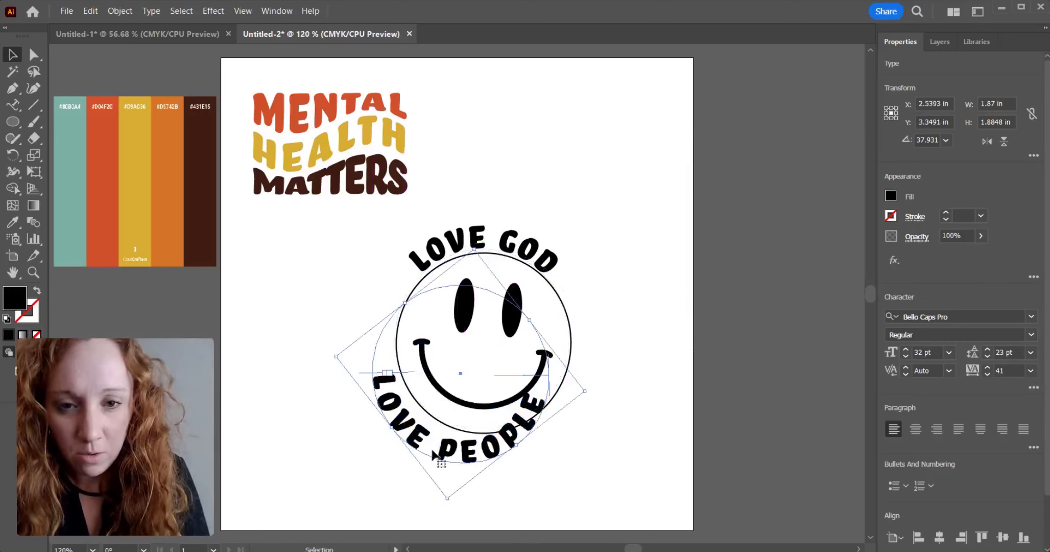
drag(436, 459, 457, 452)
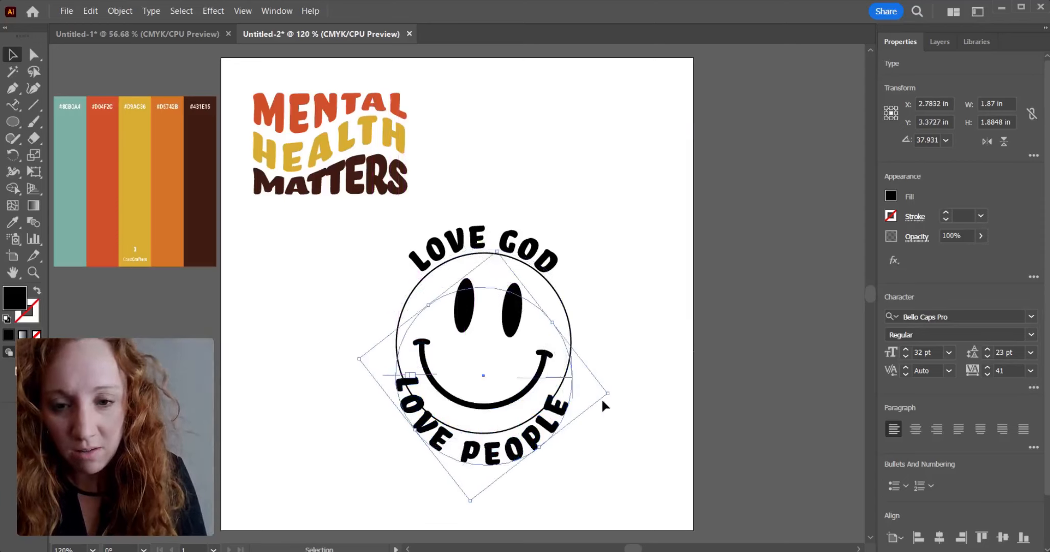
Scale up and reposition the LOVE PEOPLE text to about 2.44 in wide so it curves around the smiley's lower edge.
drag(608, 395, 632, 373)
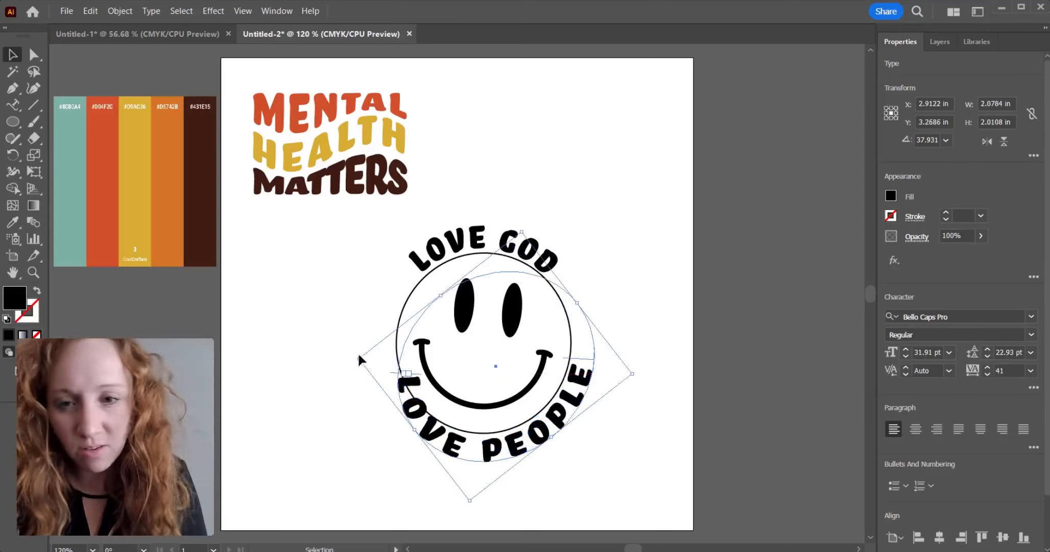
drag(360, 358, 333, 336)
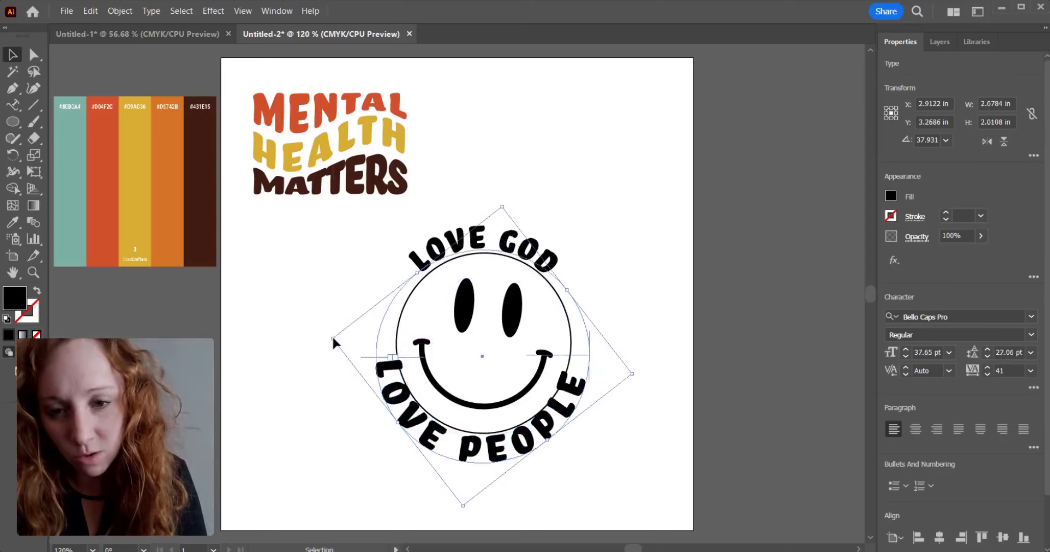
drag(426, 440, 419, 440)
drag(463, 505, 465, 506)
drag(422, 419, 410, 418)
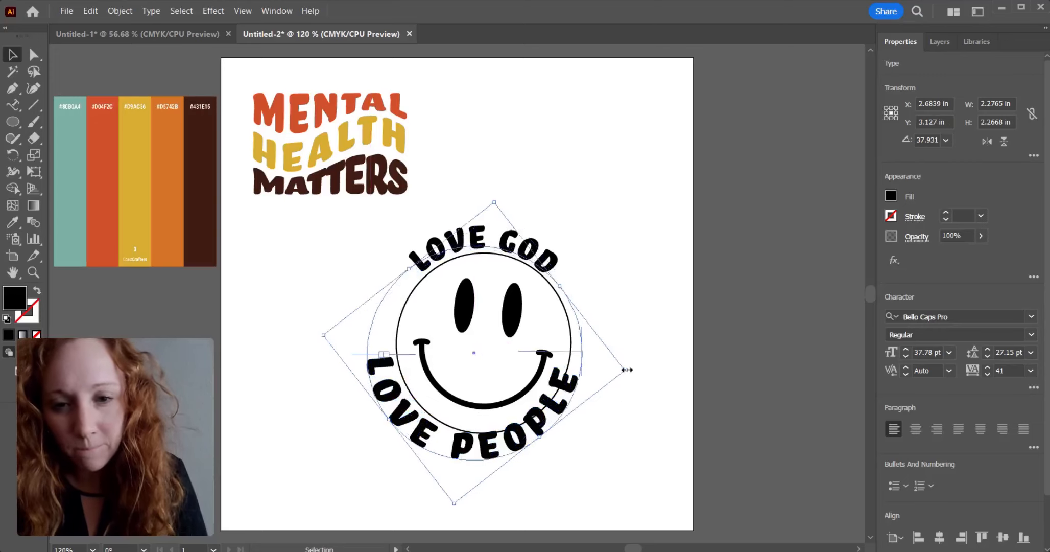
drag(627, 369, 644, 370)
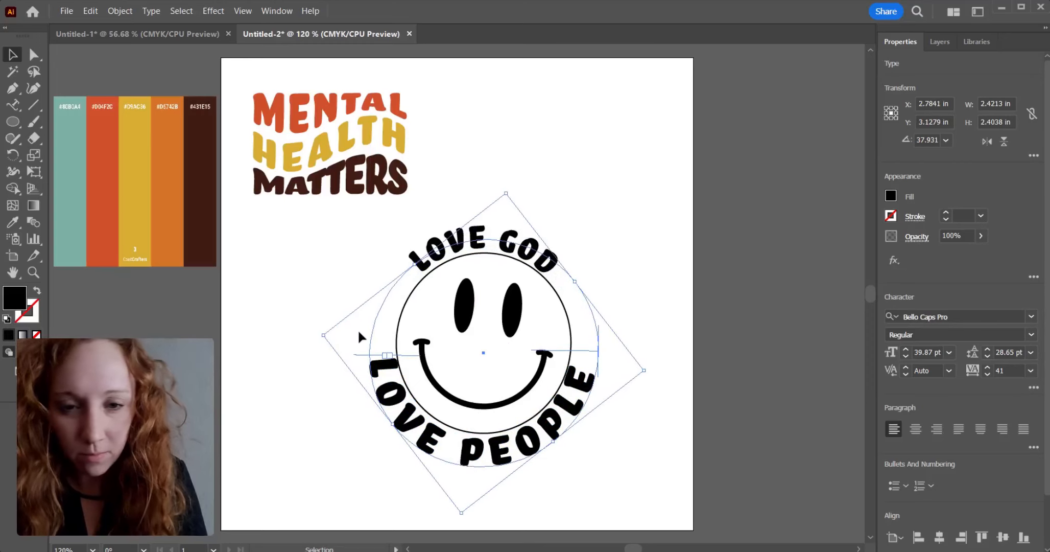
drag(327, 335, 320, 329)
drag(543, 441, 543, 441)
drag(644, 371, 649, 367)
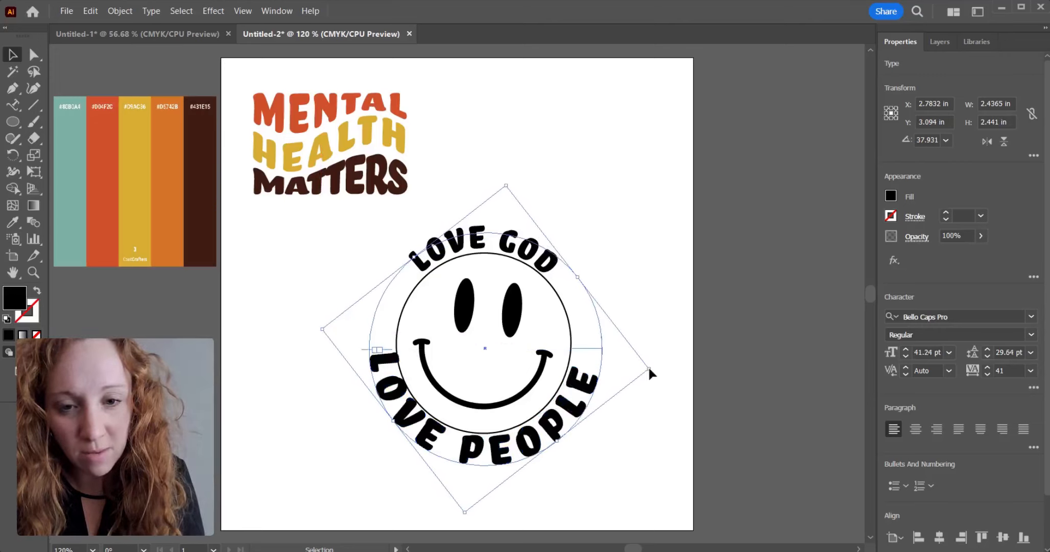
Nudge the LOVE PEOPLE text slightly and enlarge the LOVE GOD text to 45 pt.
drag(425, 437, 424, 438)
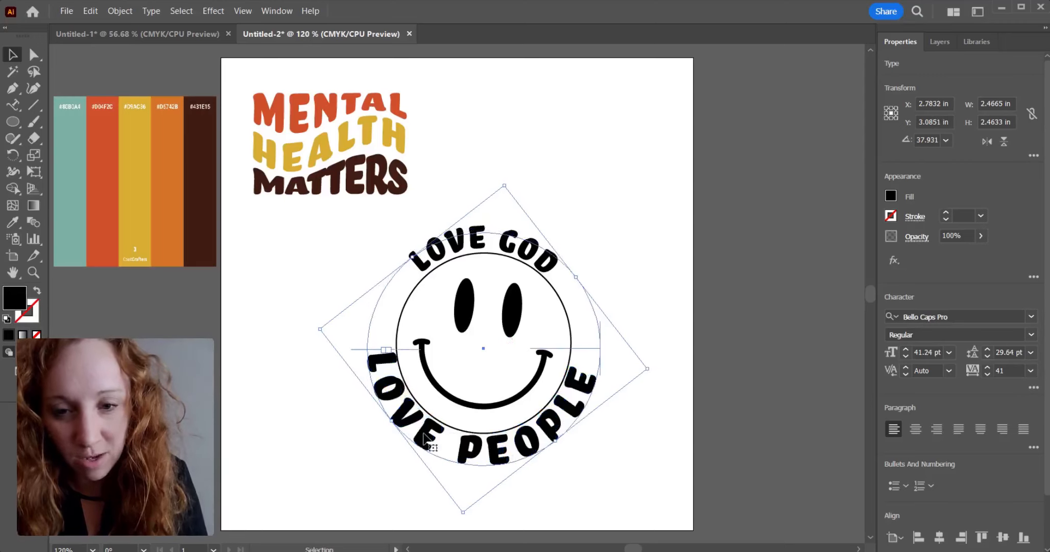
click(739, 436)
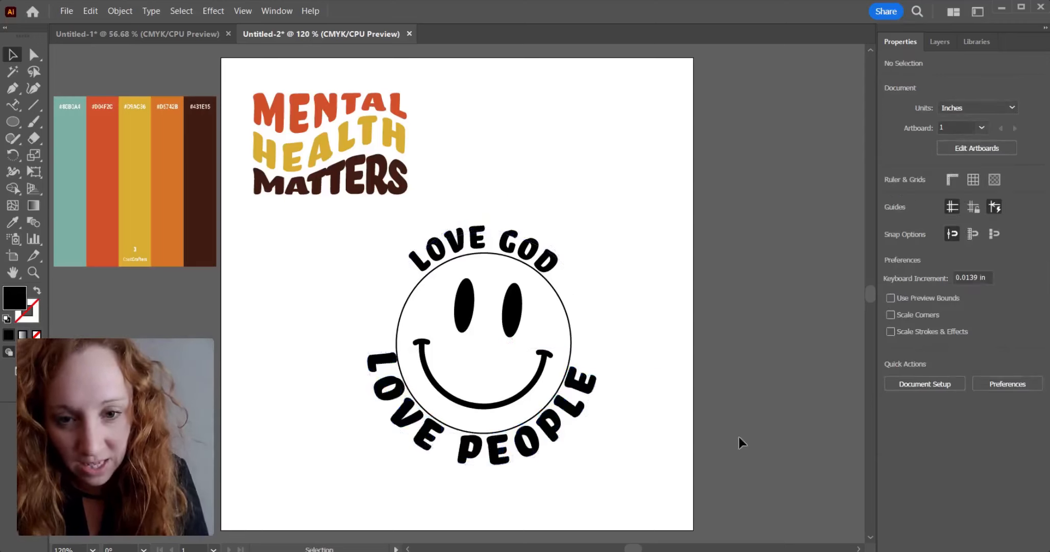
click(483, 241)
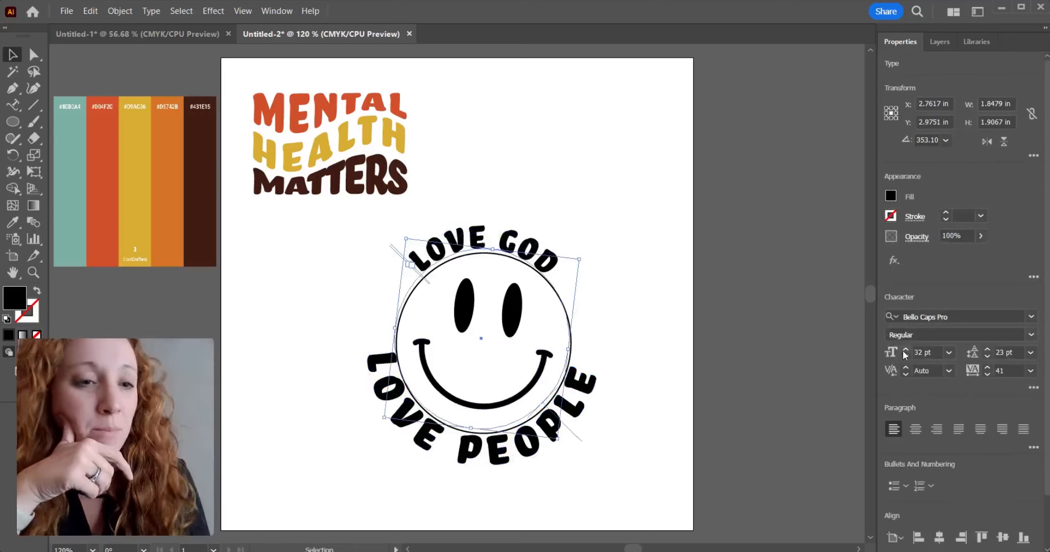
click(906, 349)
click(906, 349)
click(906, 349)
click(639, 322)
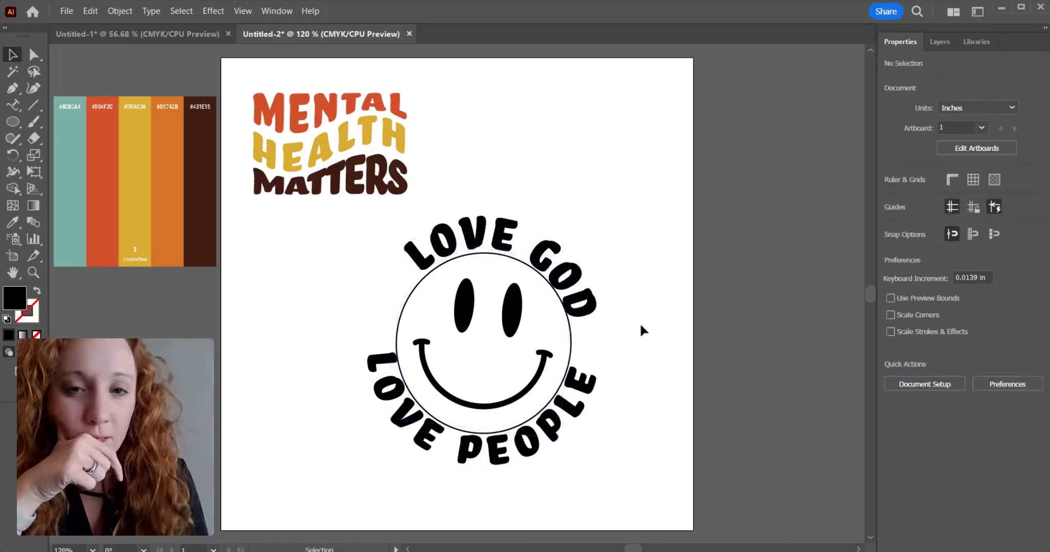
Try to align the smiley and both curved texts on their horizontal centres, and undo the alignment.
drag(497, 181, 447, 454)
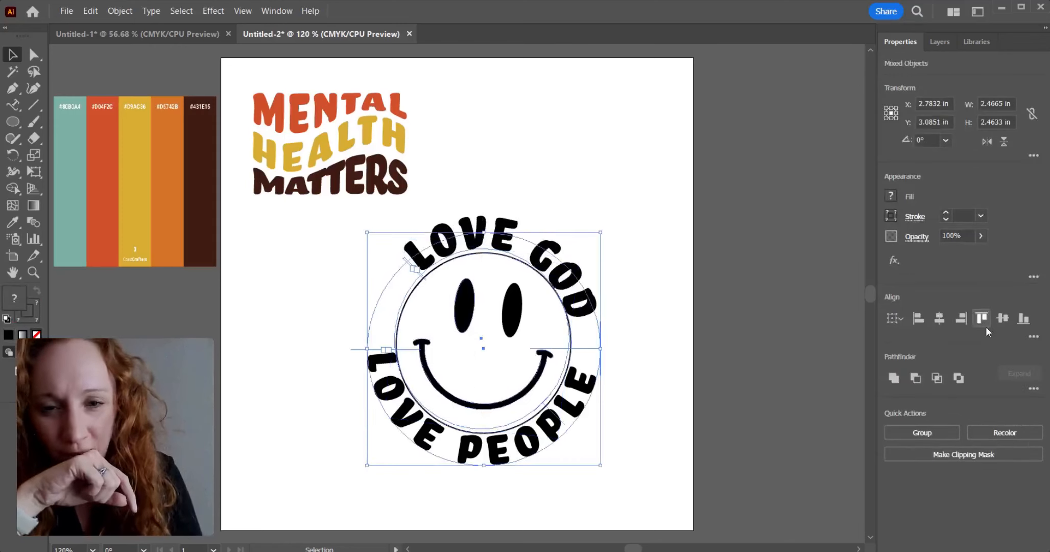
click(940, 318)
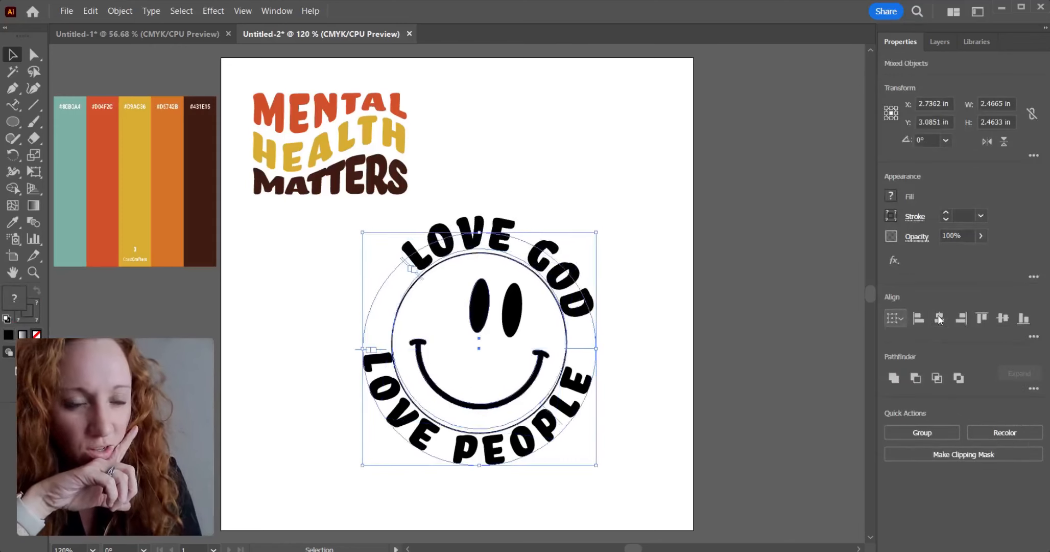
click(748, 327)
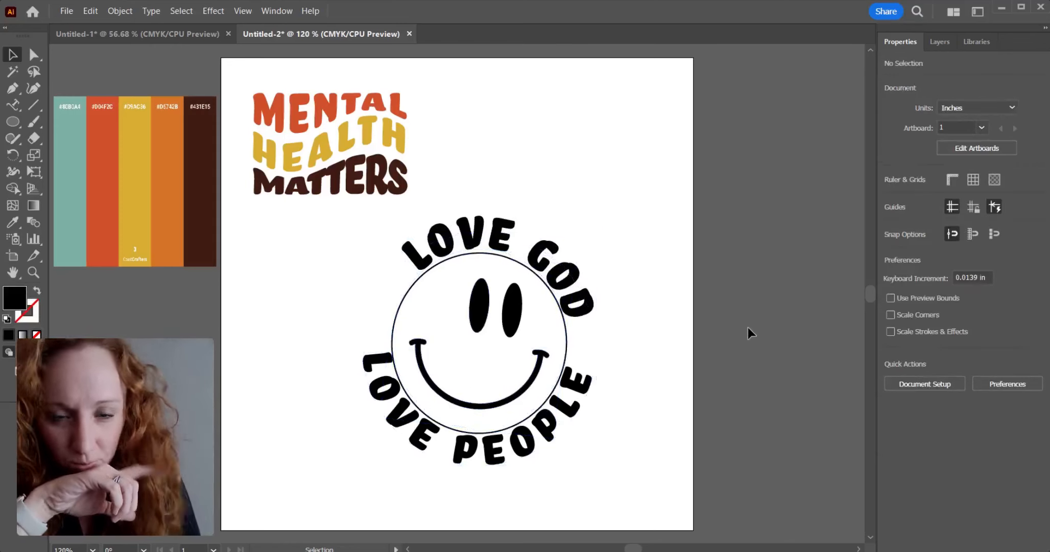
key(ctrl+z)
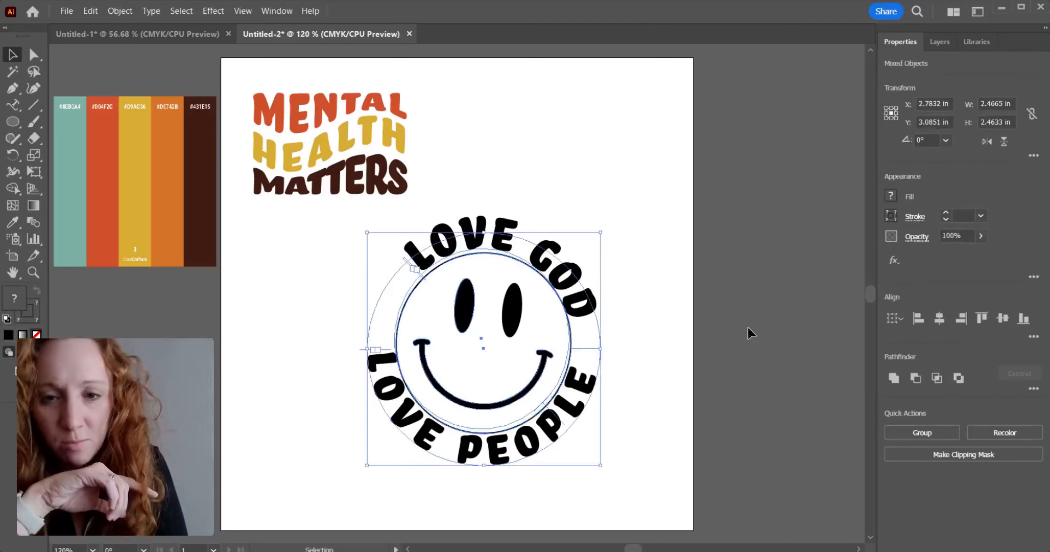
click(748, 328)
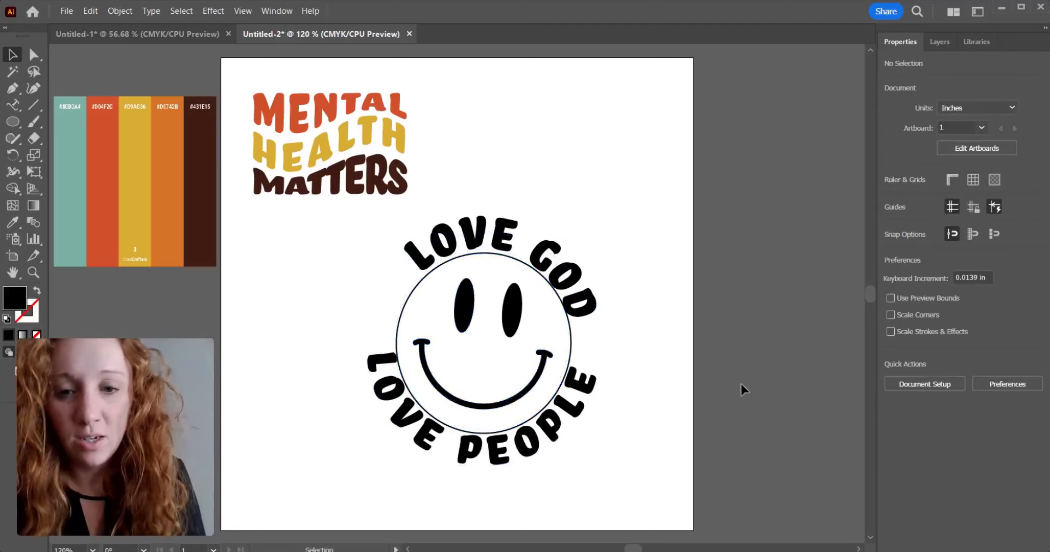
Rotate the LOVE GOD text to about 3.351° so it sits evenly over the top of the smiley.
click(571, 279)
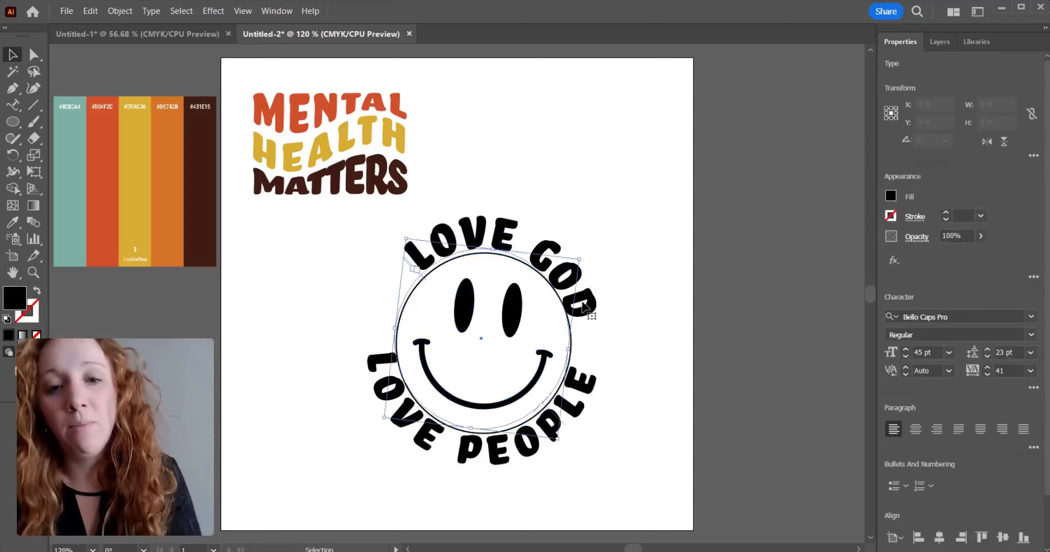
drag(585, 253, 571, 235)
click(662, 282)
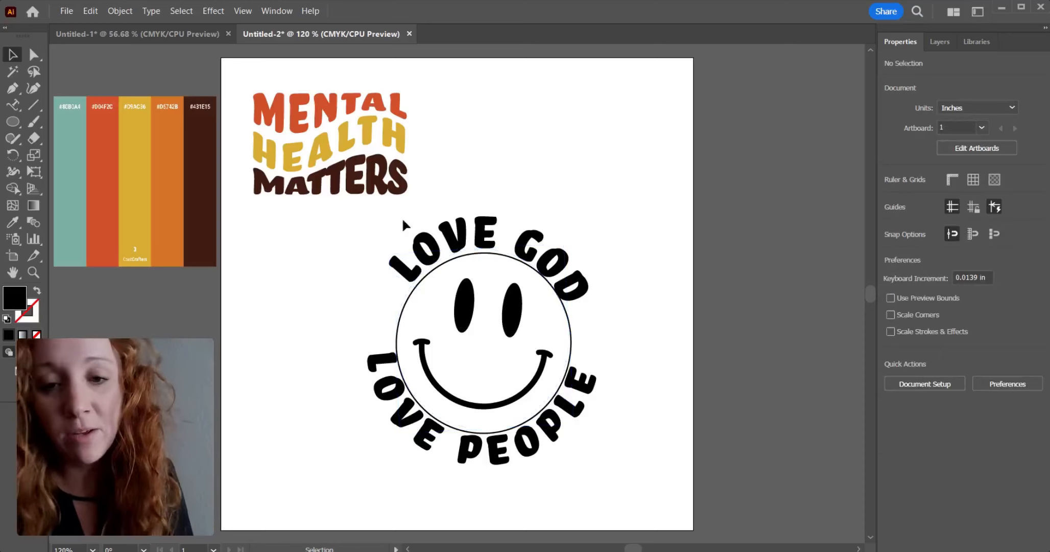
Compare the smiley and its curved text with the finished version in the Untitled-1 document.
drag(364, 233, 549, 483)
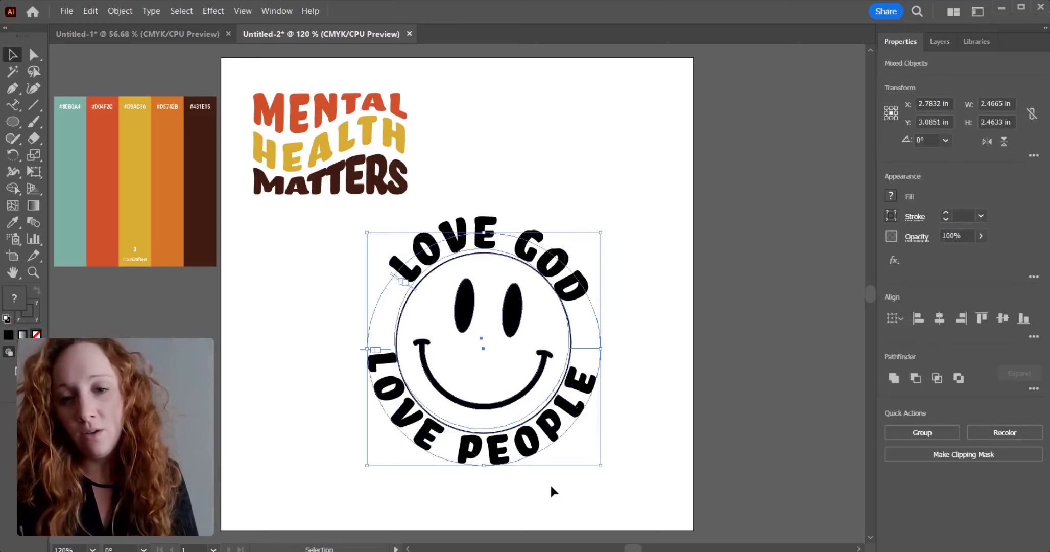
click(150, 29)
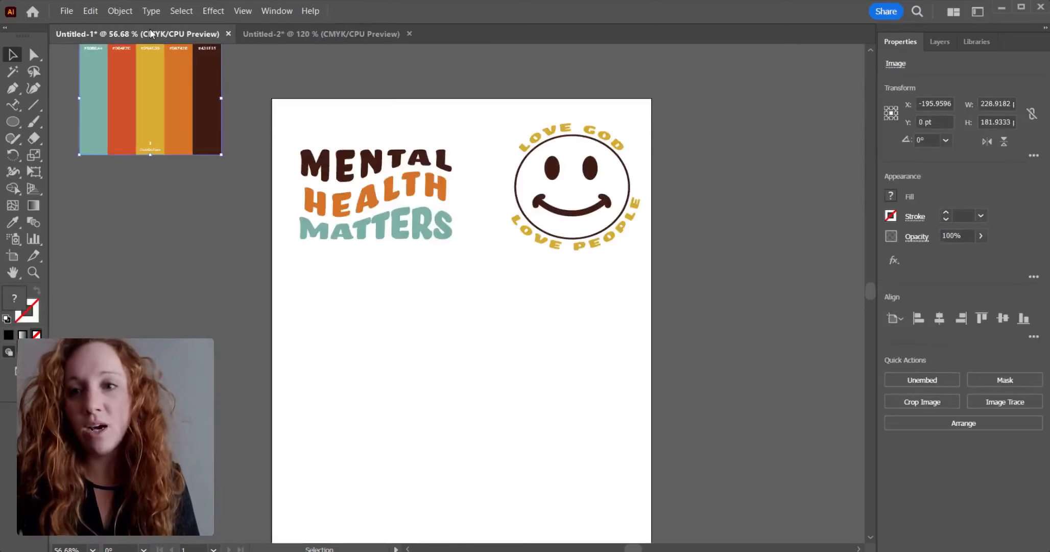
click(333, 32)
click(724, 294)
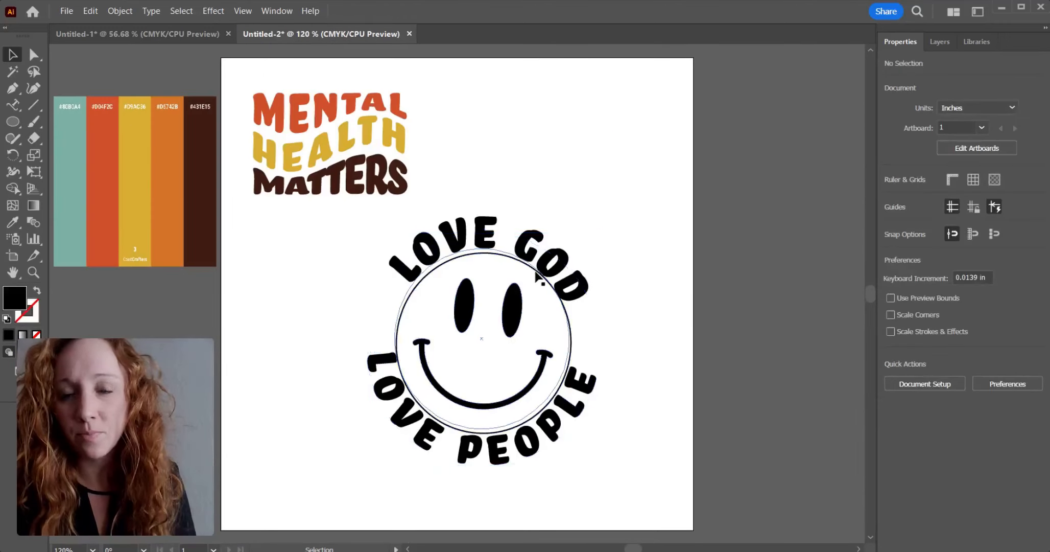
click(545, 253)
click(628, 245)
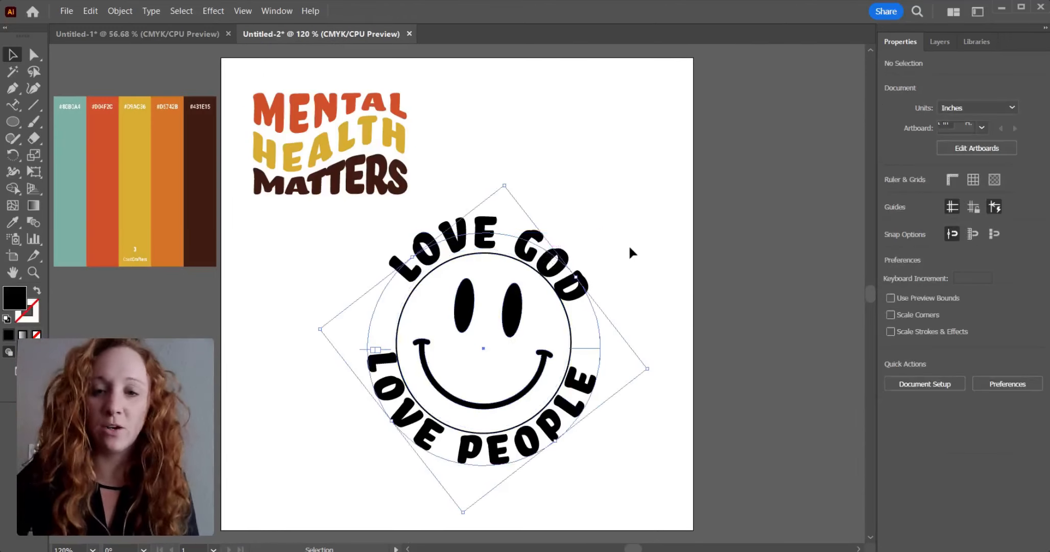
Inspect the smiley and both text paths in outline view, and return to the preview display.
drag(410, 275, 411, 275)
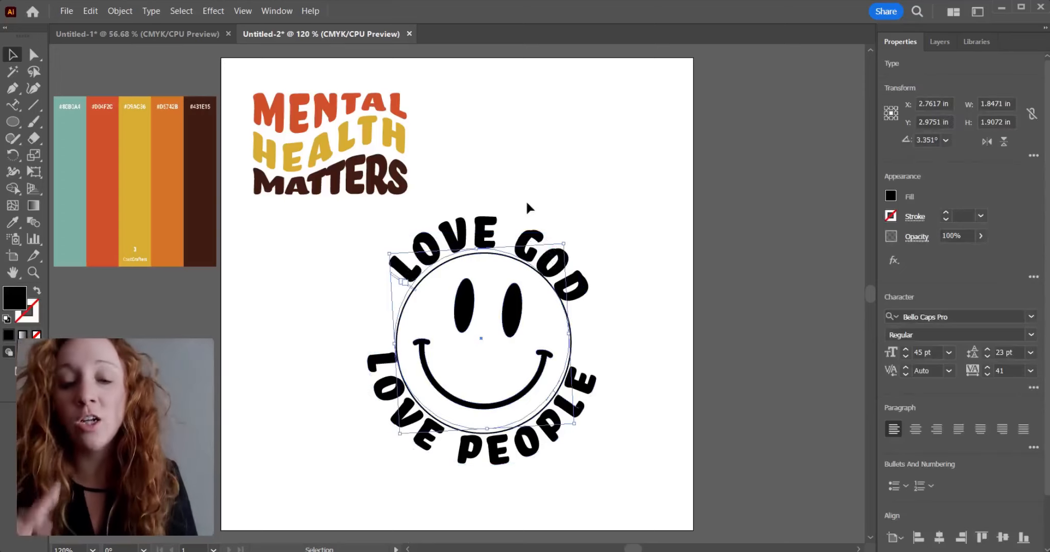
drag(393, 210, 570, 449)
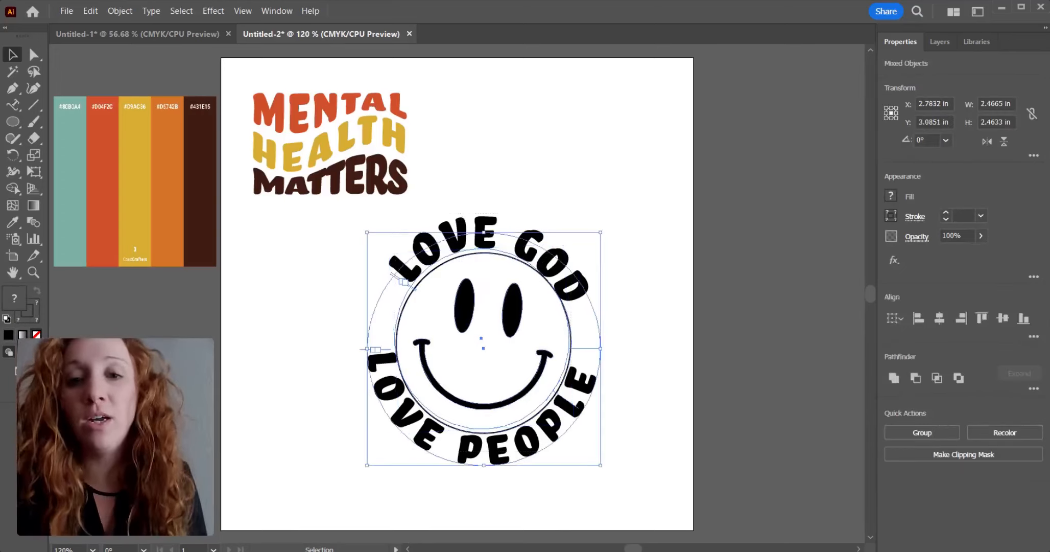
key(ctrl+y)
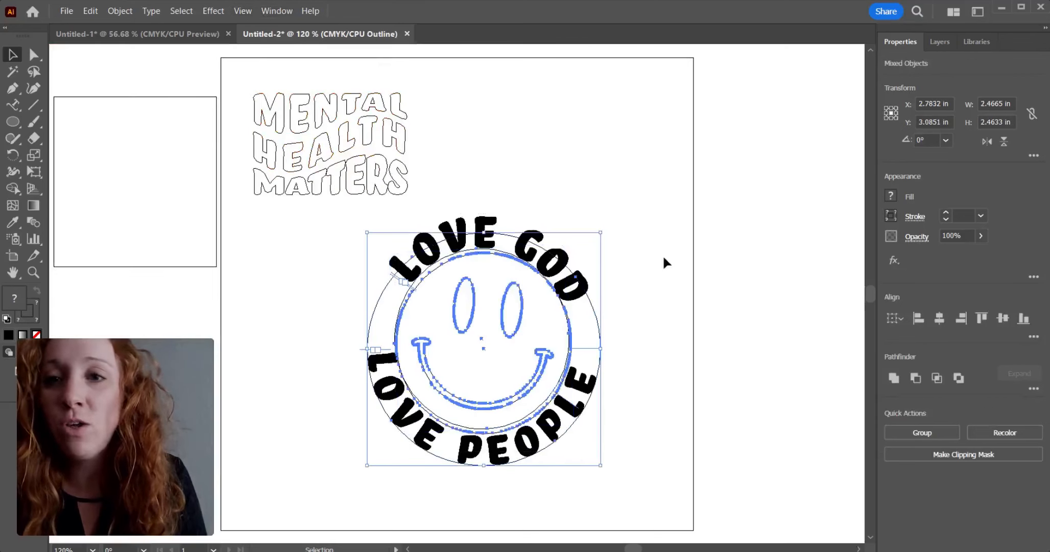
click(665, 259)
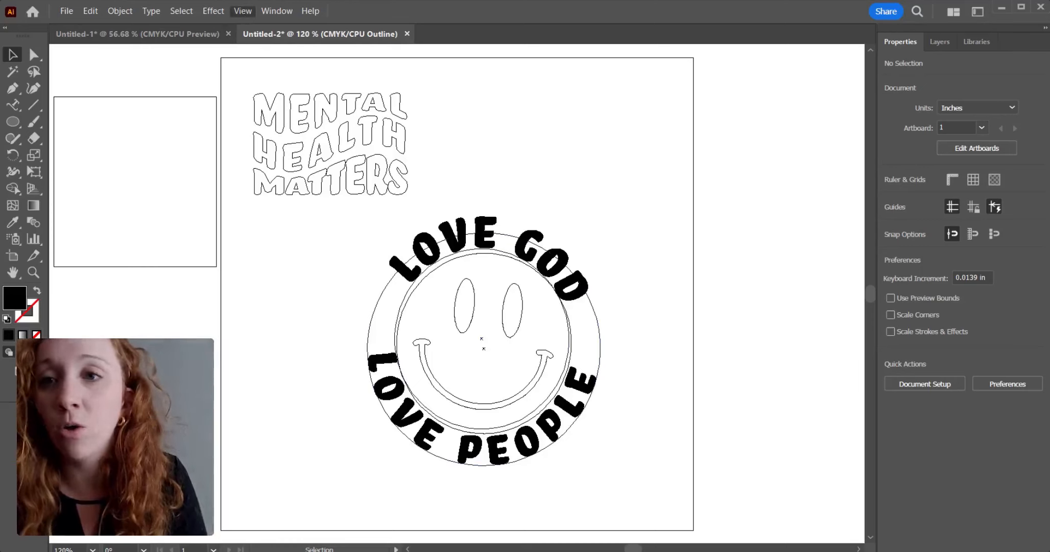
key(ctrl+y)
Expand the LOVE GOD and LOVE PEOPLE texts into shapes with Object and Fill enabled.
click(441, 258)
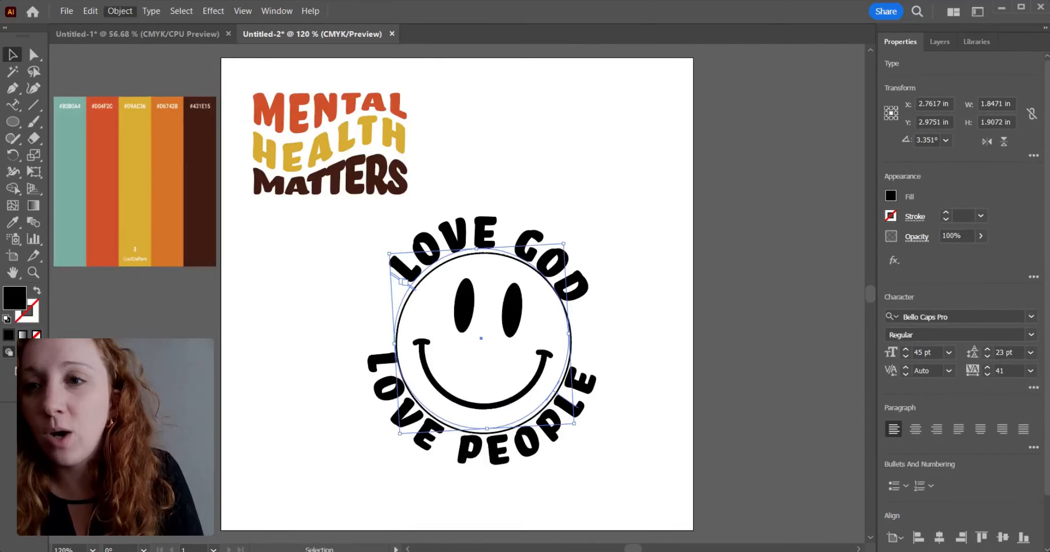
click(231, 162)
click(512, 362)
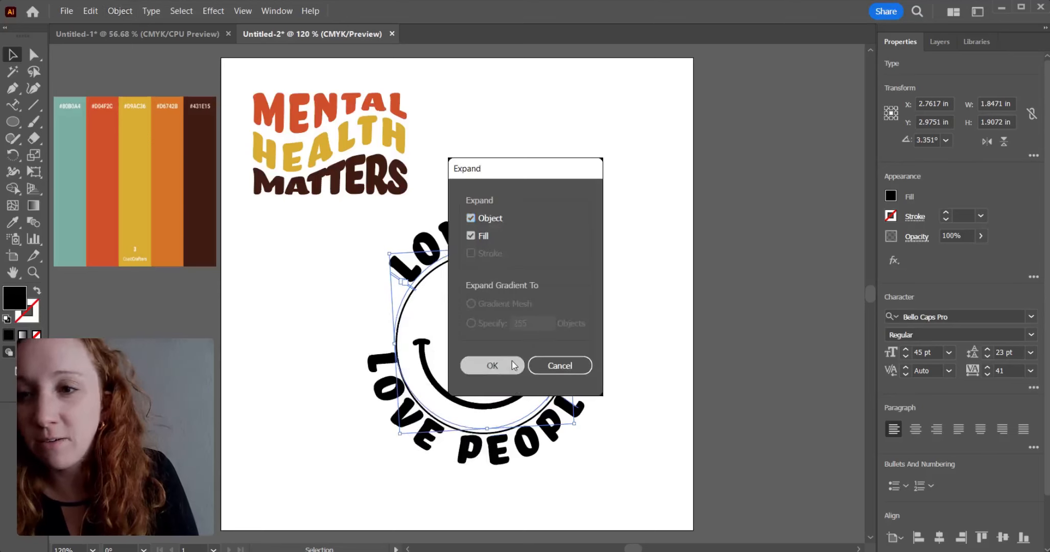
click(387, 366)
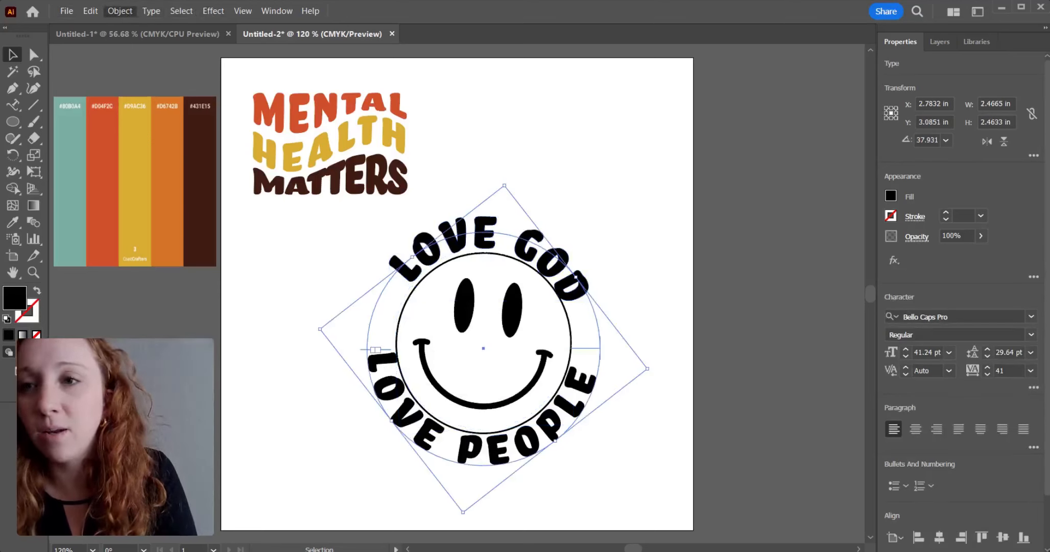
click(120, 11)
click(232, 162)
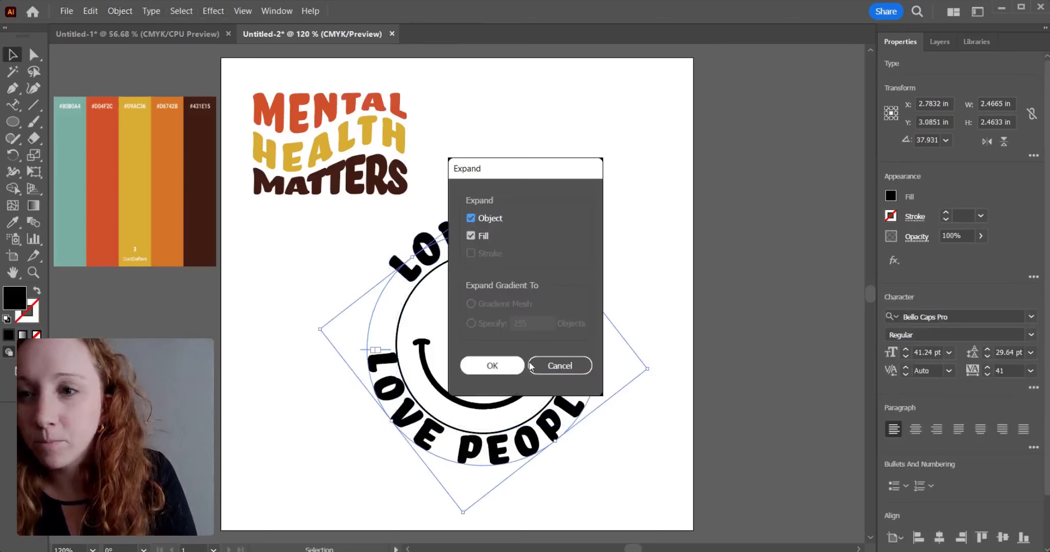
click(494, 364)
click(620, 356)
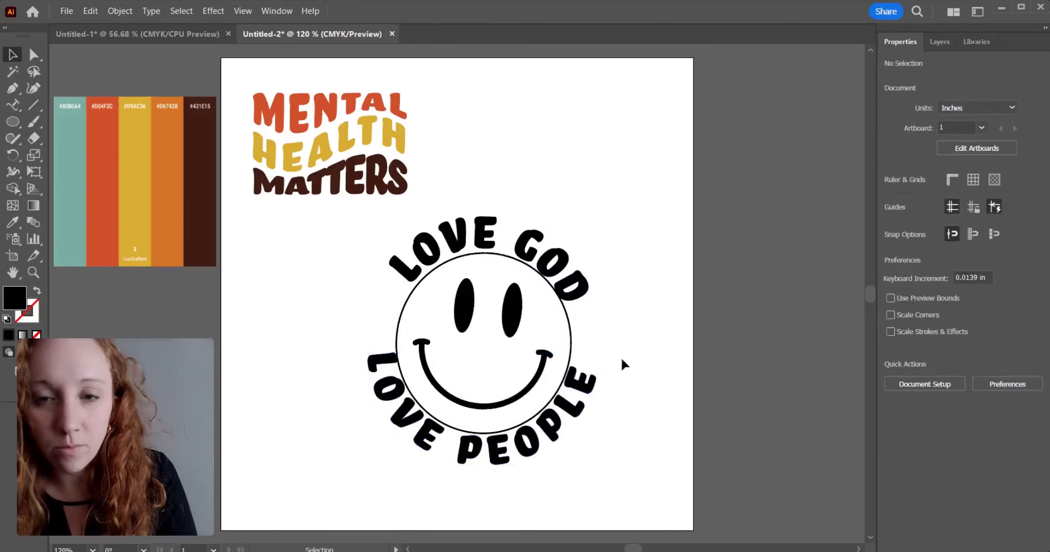
Stretch the expanded LOVE PEOPLE lettering on both sides to about 2.47 in wide.
click(548, 435)
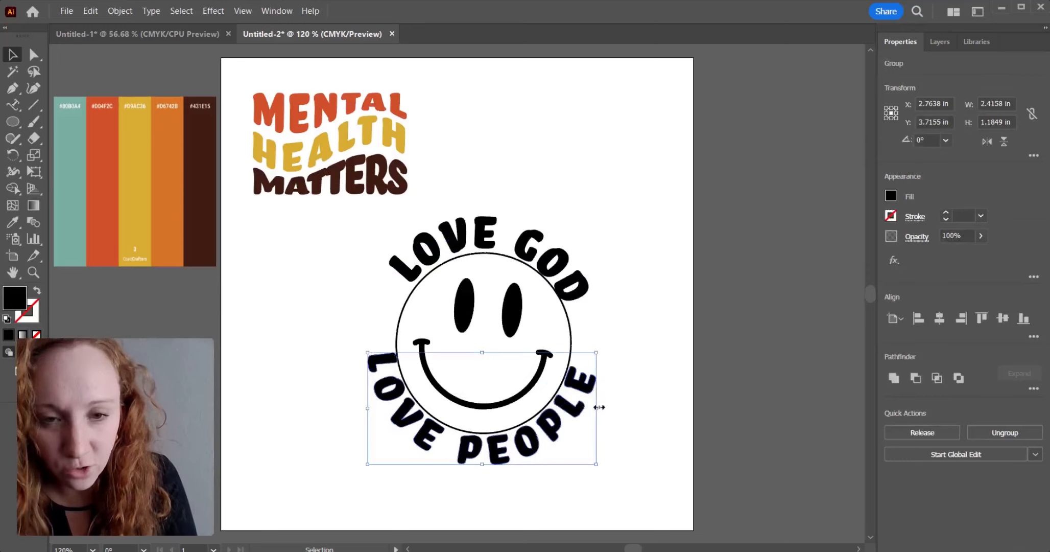
drag(599, 407, 600, 401)
drag(370, 407, 364, 395)
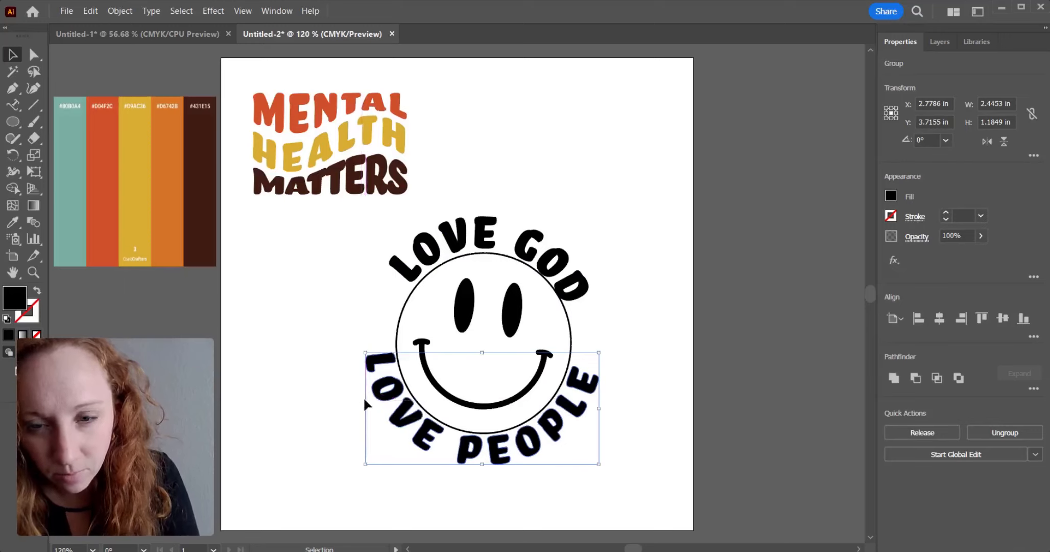
click(706, 361)
Stretch the expanded LOVE GOD lettering to about 2.18 in wide and shift it slightly to centre it over the smiley.
click(492, 231)
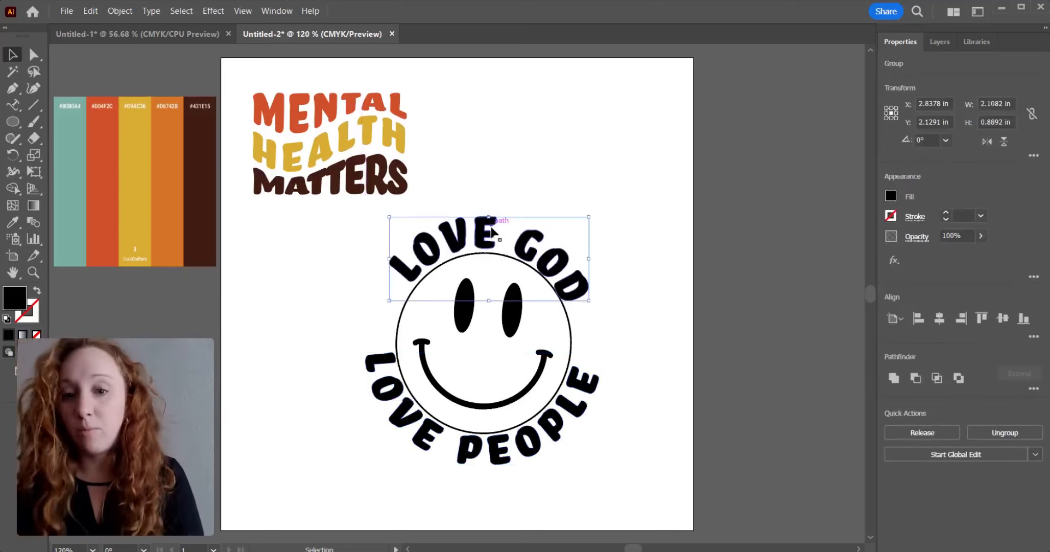
drag(389, 259, 386, 262)
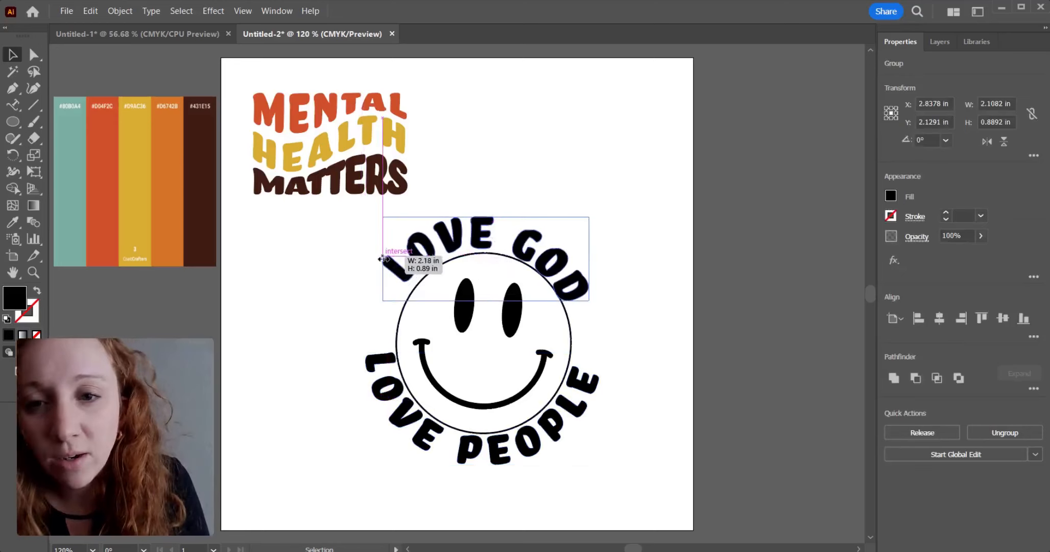
drag(479, 246, 483, 245)
click(640, 242)
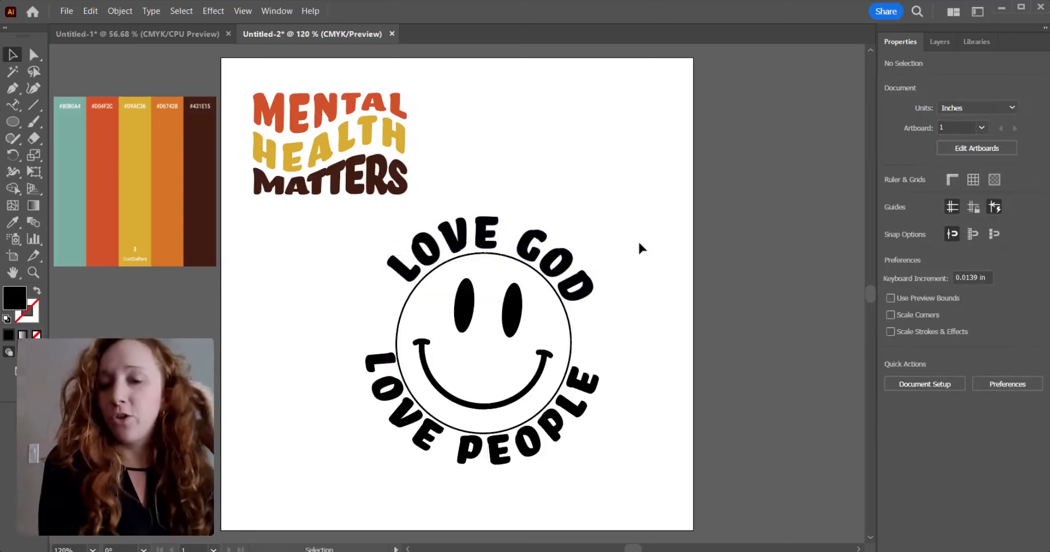
Recolour the LOVE GOD lettering with the mustard yellow #D9AC36 sampled from the palette image.
click(409, 276)
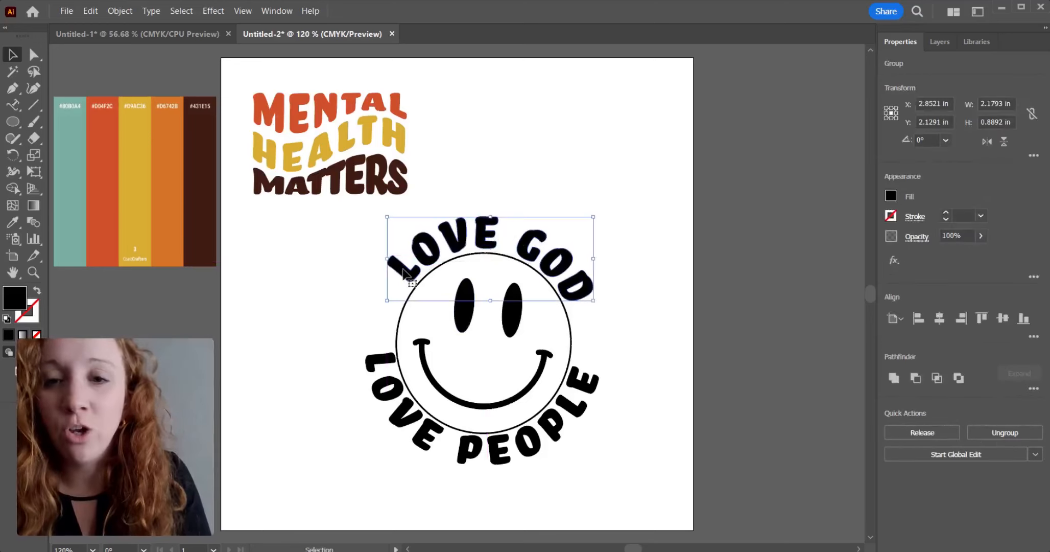
click(13, 222)
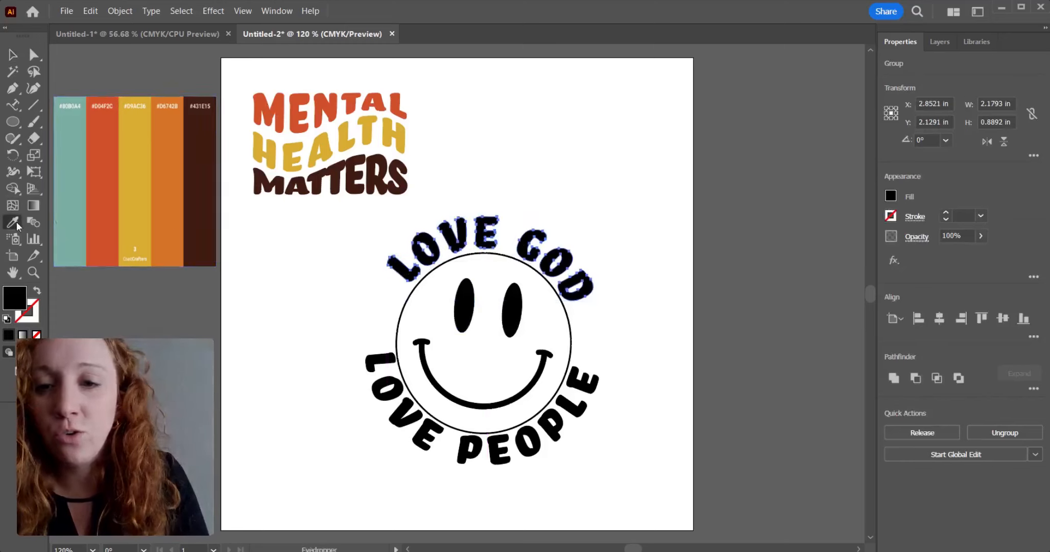
click(171, 227)
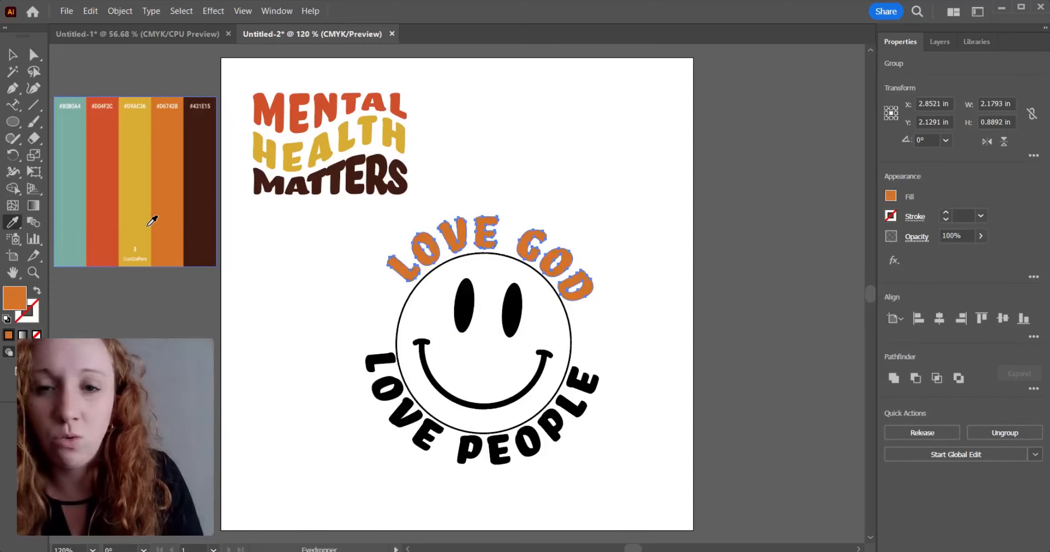
click(149, 224)
click(13, 55)
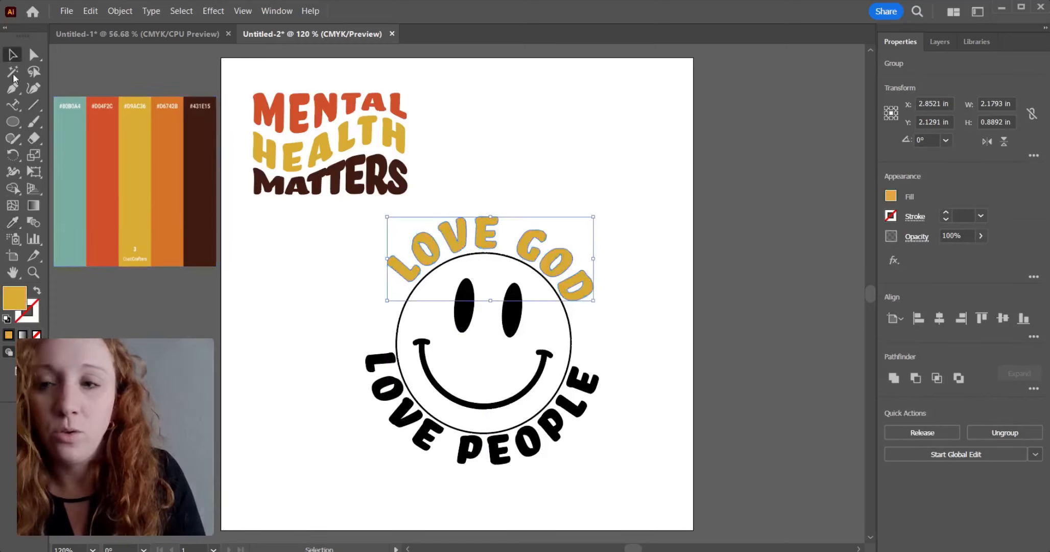
click(322, 454)
Recolour the LOVE PEOPLE lettering with the palette's mustard yellow #D9AC36.
click(394, 412)
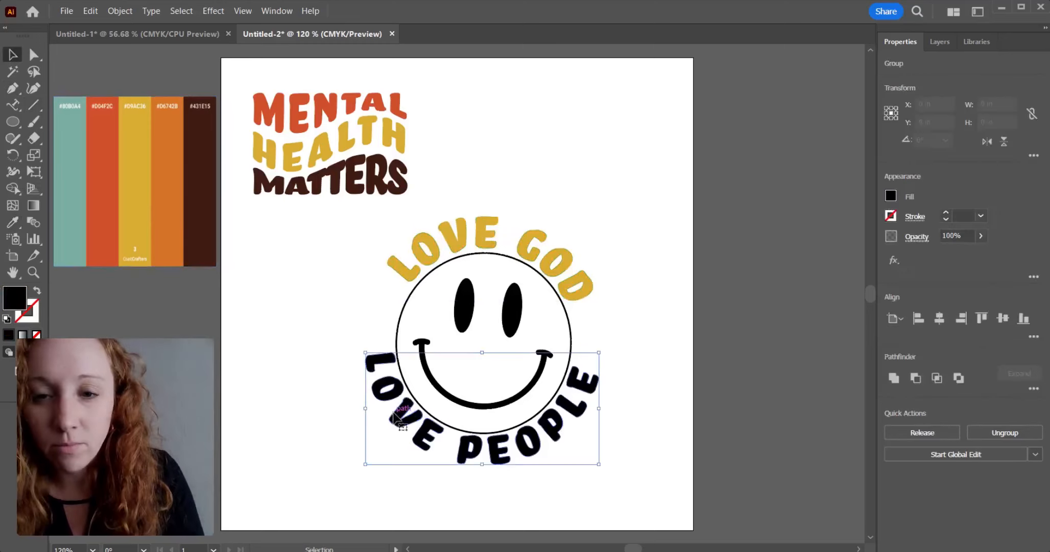
click(13, 222)
click(139, 223)
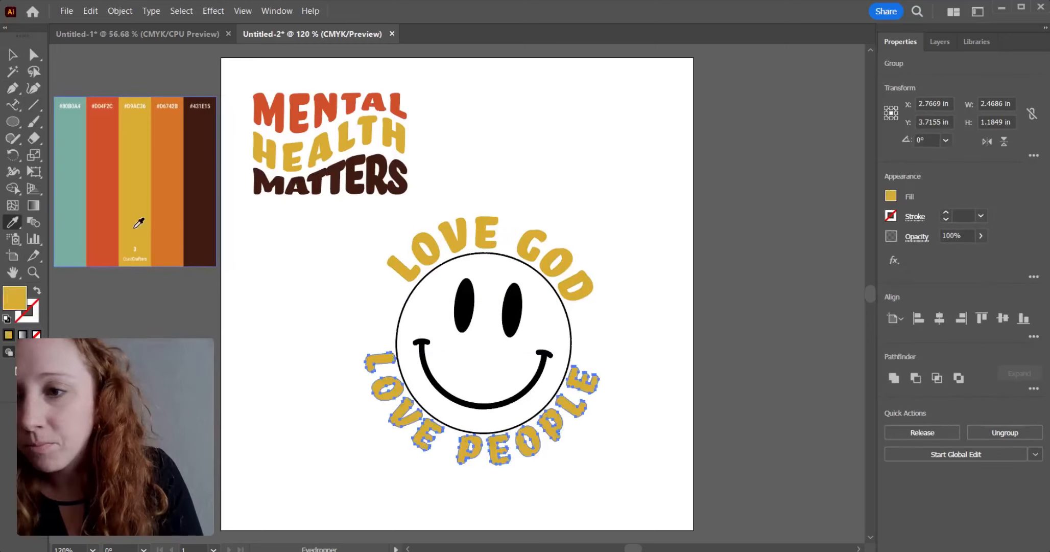
Scale the smiley with its LOVE GOD and LOVE PEOPLE lettering to about 1.47 in wide and move it to the artboard's upper-right corner.
click(12, 54)
click(769, 204)
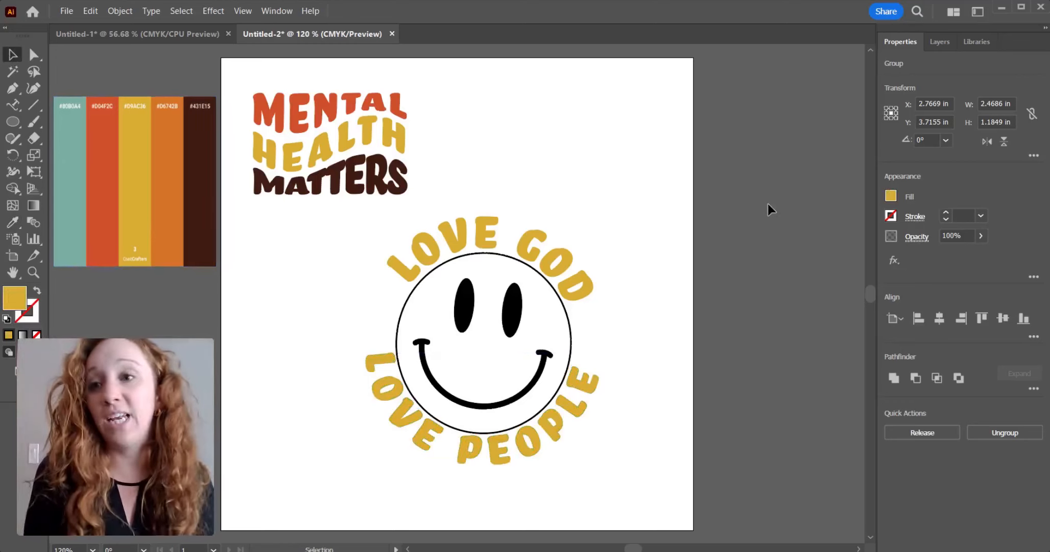
drag(372, 230, 506, 364)
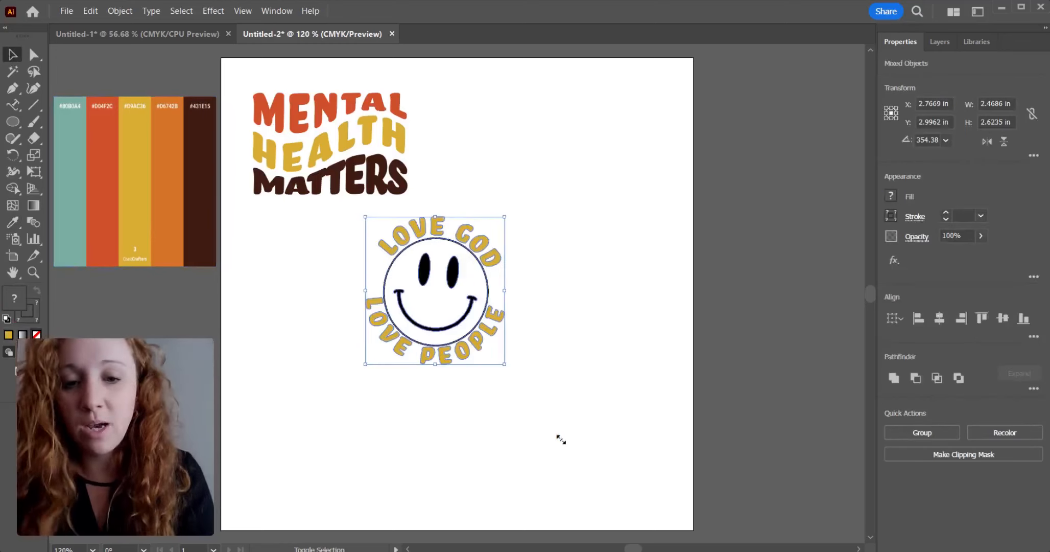
drag(444, 344, 593, 220)
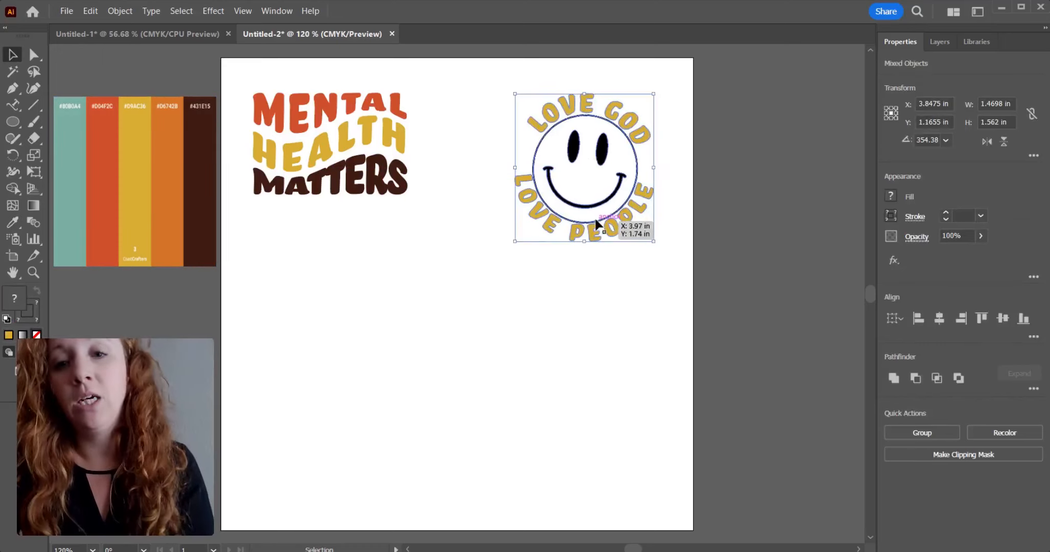
click(611, 373)
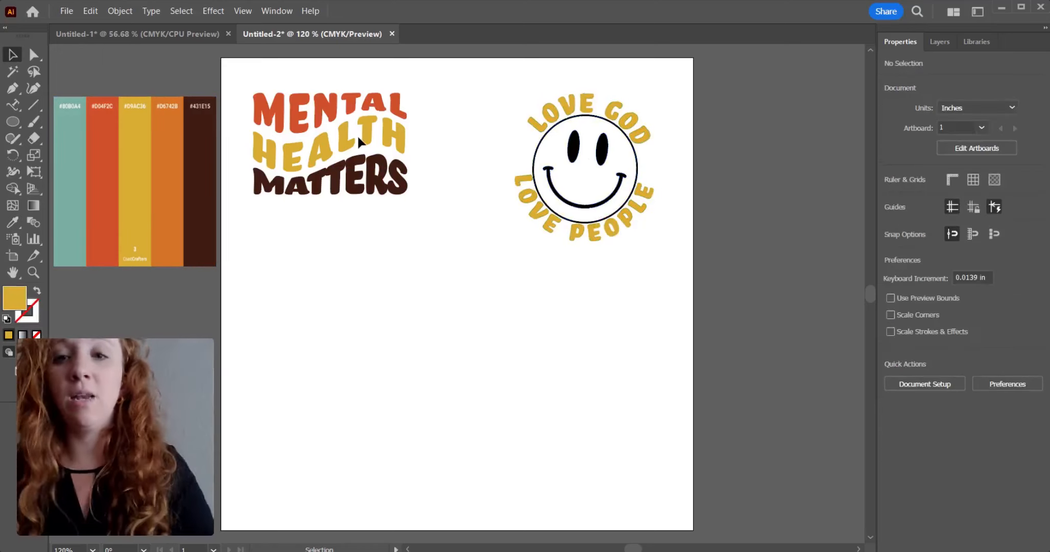
Enlarge the MENTAL HEALTH MATTERS lettering to roughly double its size and move it to the lower part of the artboard.
click(306, 153)
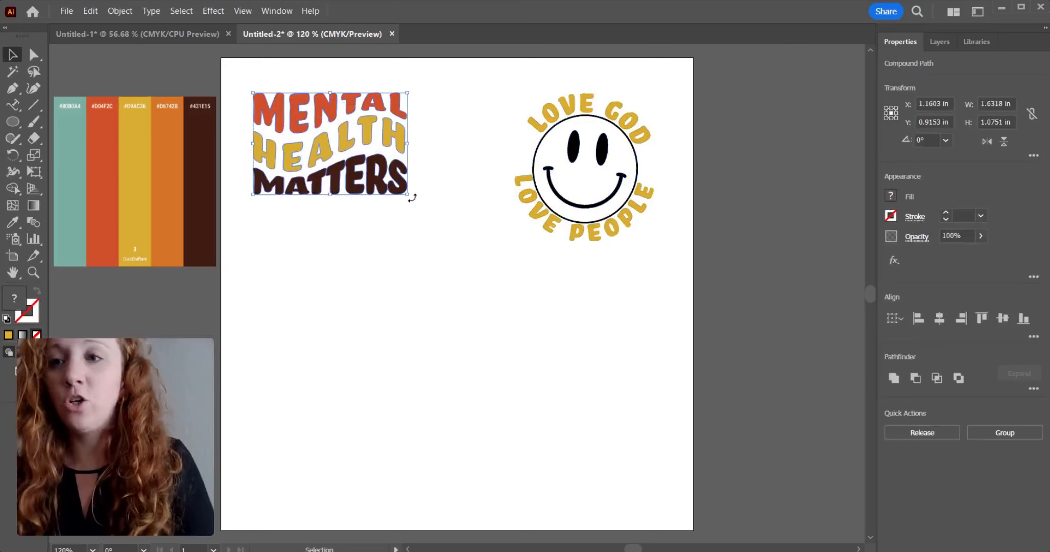
drag(407, 194, 575, 305)
drag(435, 271, 427, 428)
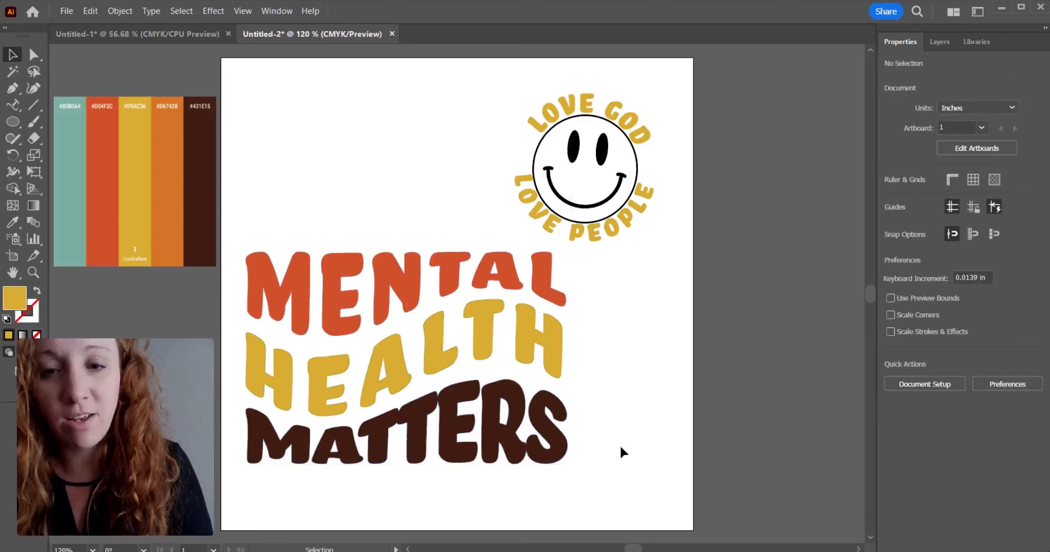